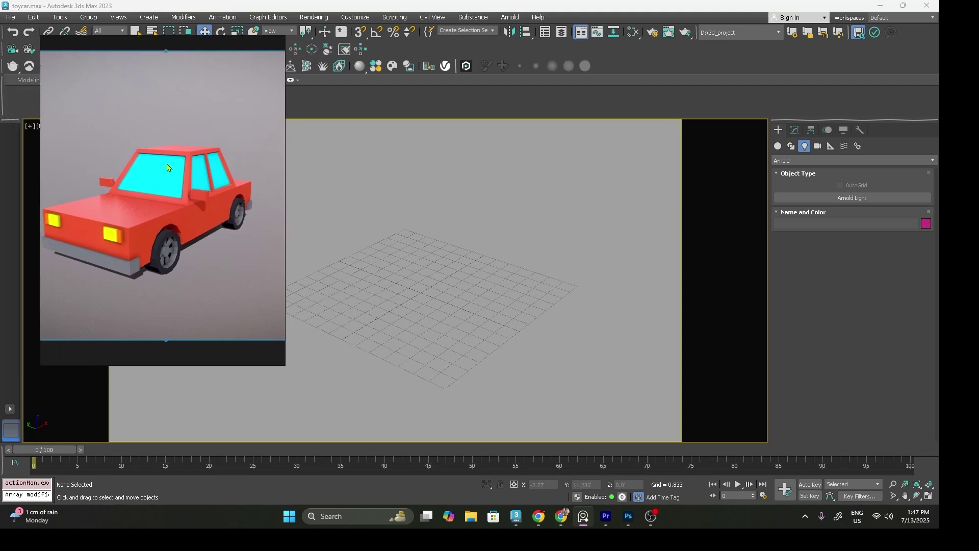
Create a long, flat box on the grid for the car body and raise it above the ground to about Z 2.4'.
drag(168, 168, 173, 173)
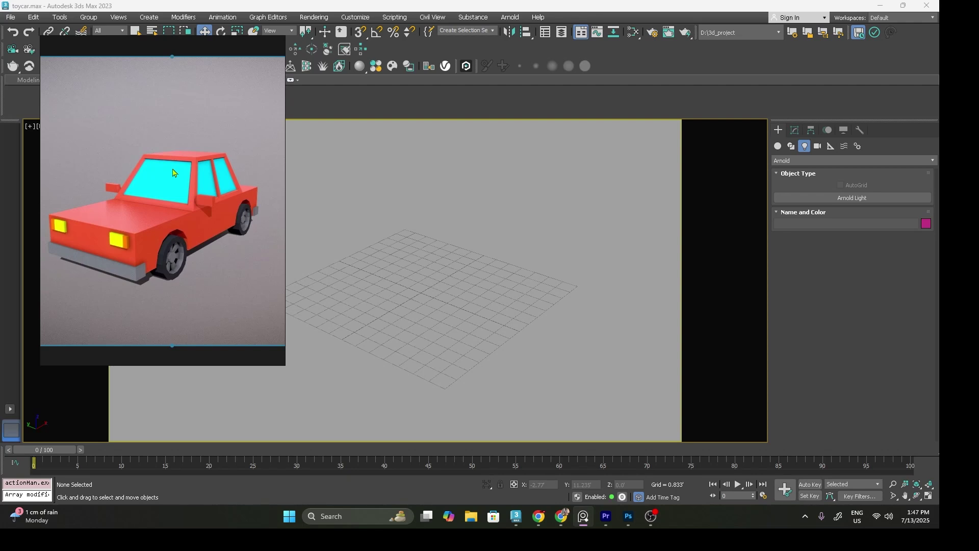
click(779, 147)
click(795, 200)
drag(432, 234, 380, 348)
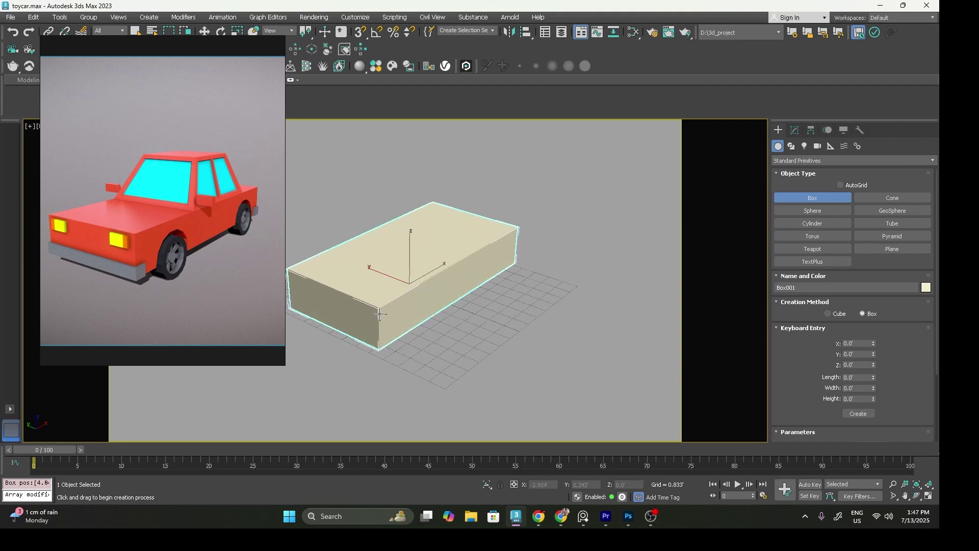
click(380, 314)
key(w)
drag(428, 260, 427, 215)
alt+middle_drag(510, 272, 476, 292)
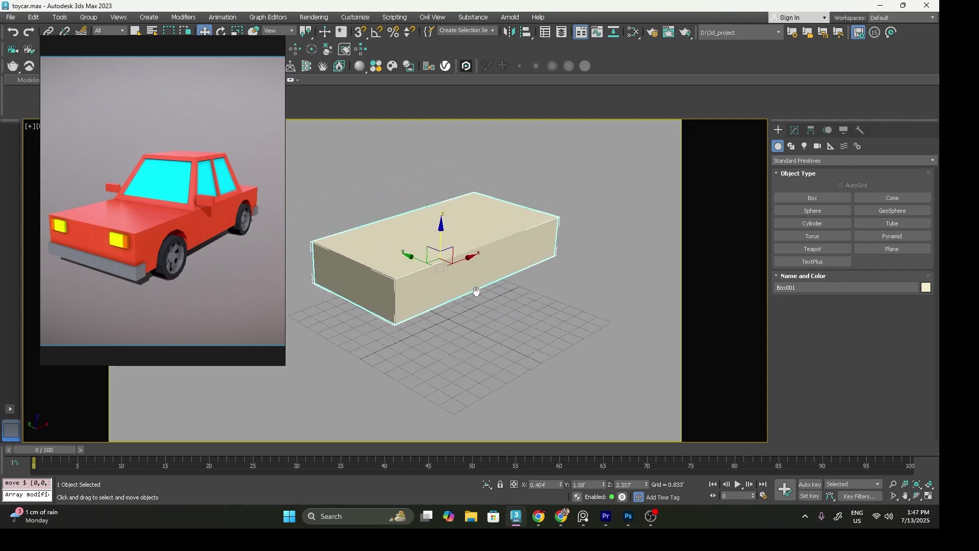
Convert the car body box to an Editable Poly and expand its sub-object levels.
right_click(460, 248)
mouse_move(530, 376)
click(594, 385)
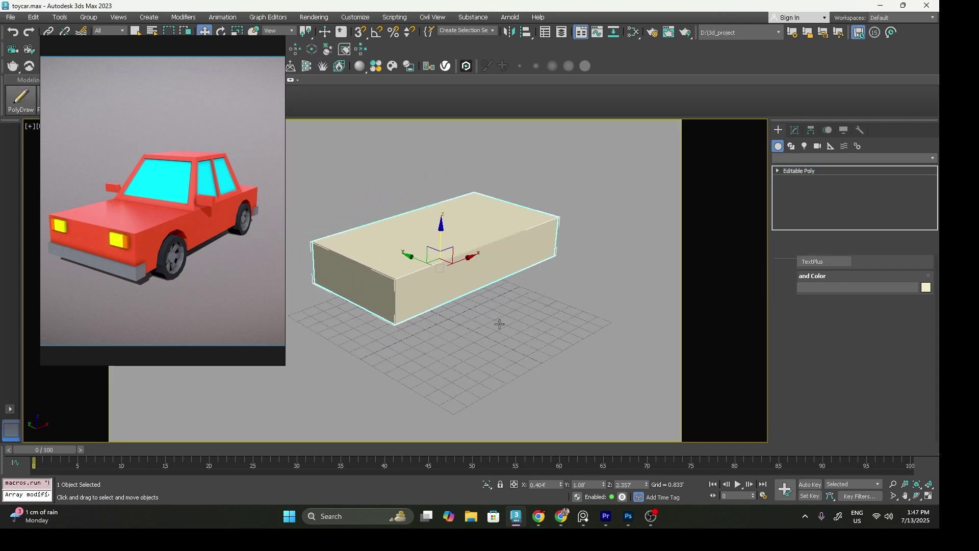
click(777, 171)
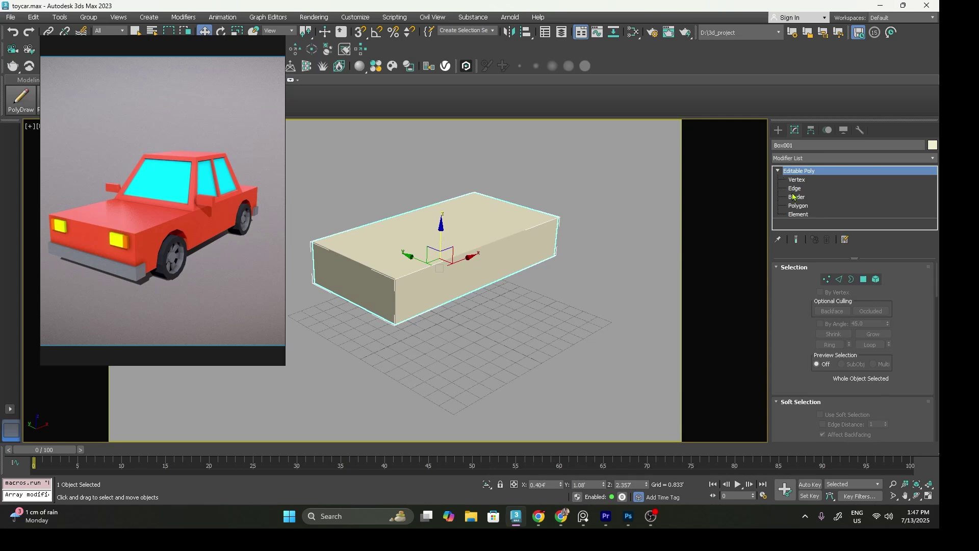
Connect the ring of four lengthwise edges of the box with 2 segments.
click(796, 190)
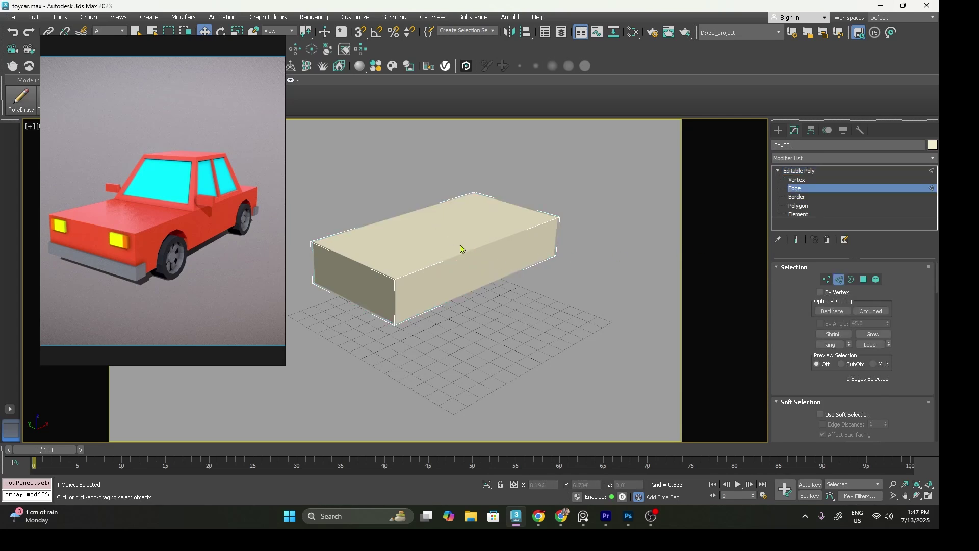
alt+middle_drag(484, 261, 469, 259)
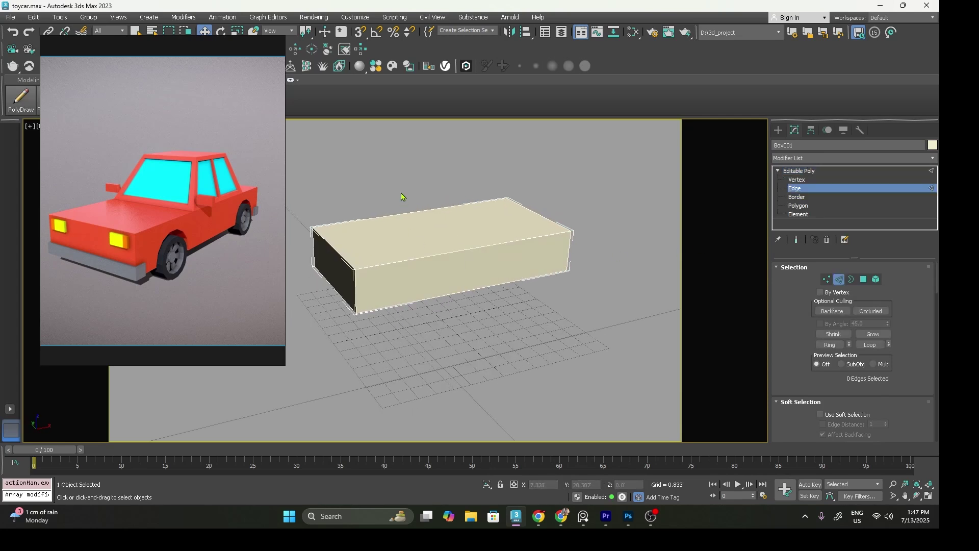
drag(405, 197, 422, 330)
click(373, 176)
drag(414, 297, 427, 337)
click(429, 286)
click(425, 258)
click(830, 345)
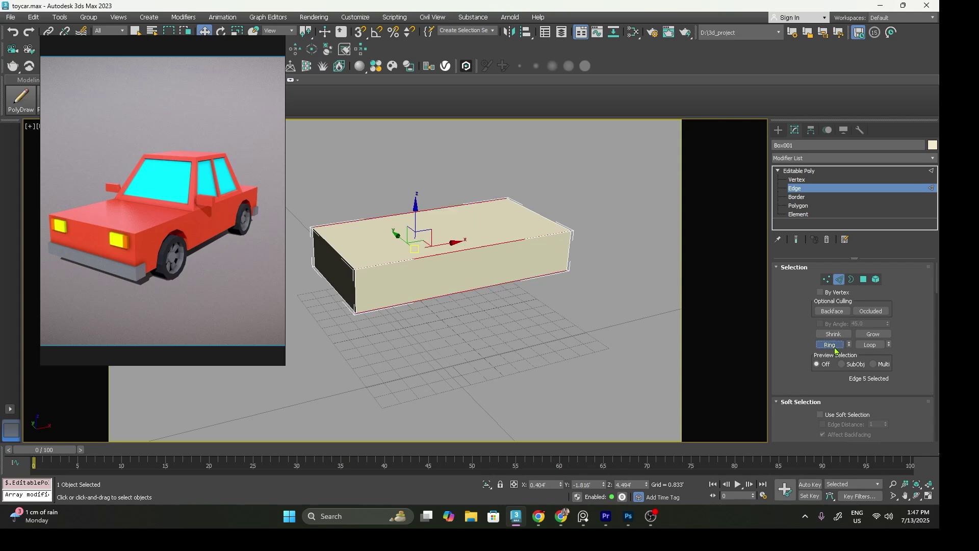
right_click(422, 253)
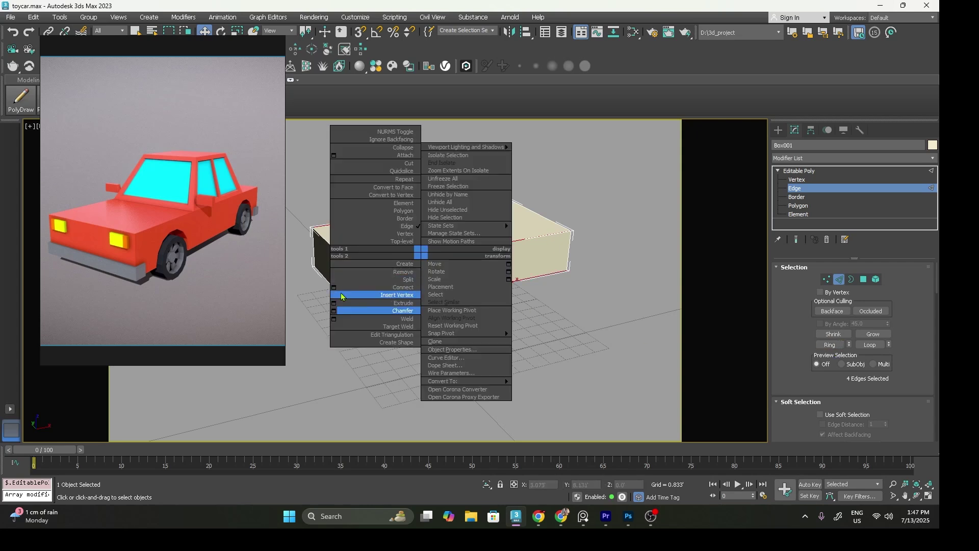
click(335, 288)
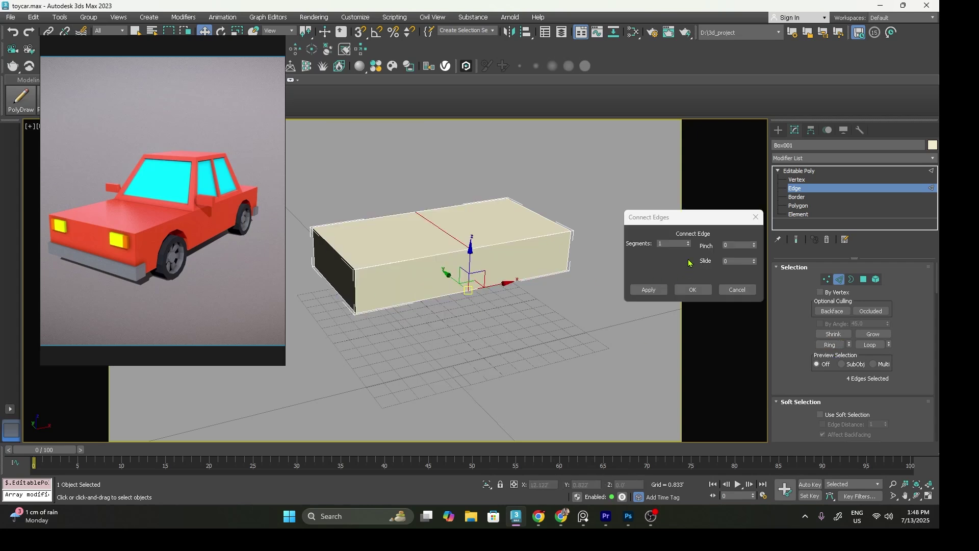
click(688, 242)
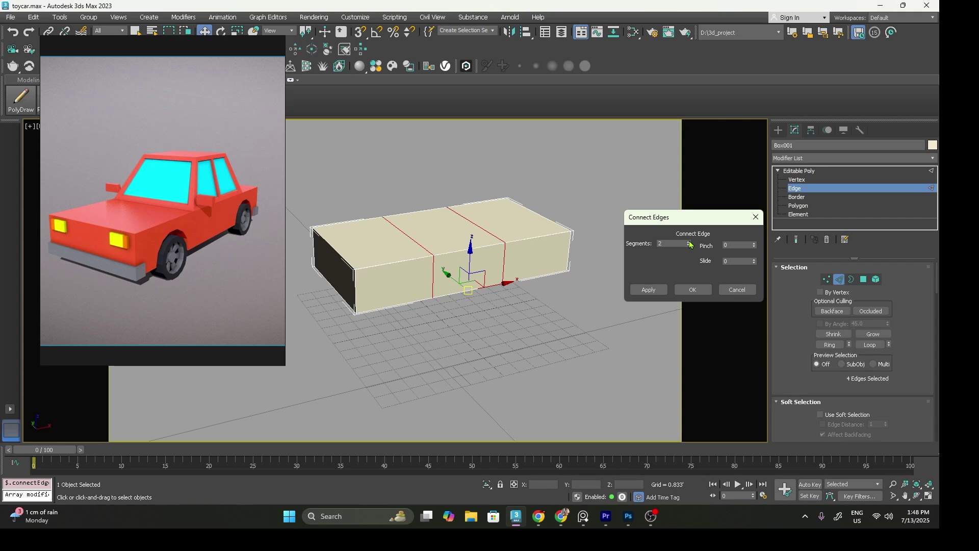
click(691, 289)
Shift the two crosswise edge loops toward the rear and move the front loop slightly forward to mark out the cabin.
drag(449, 248, 472, 245)
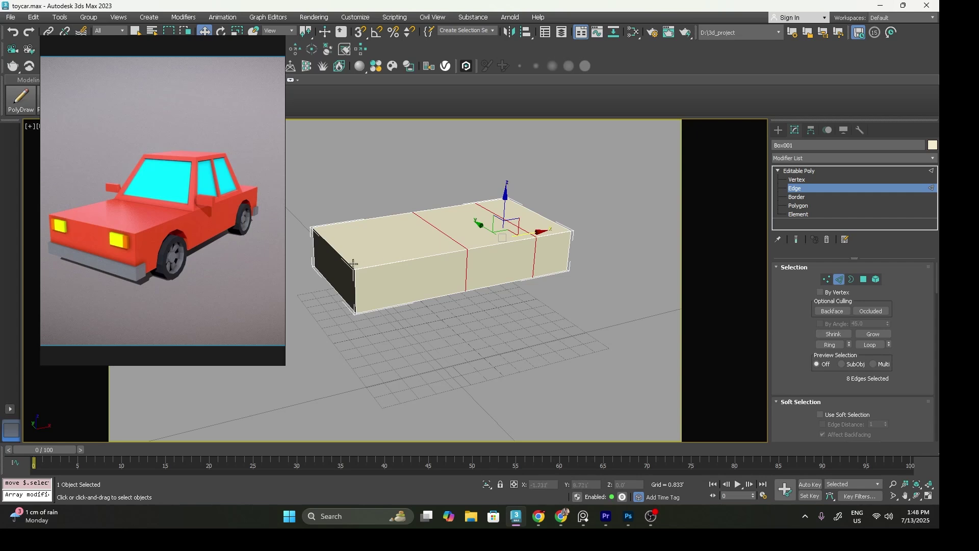
double_click(441, 233)
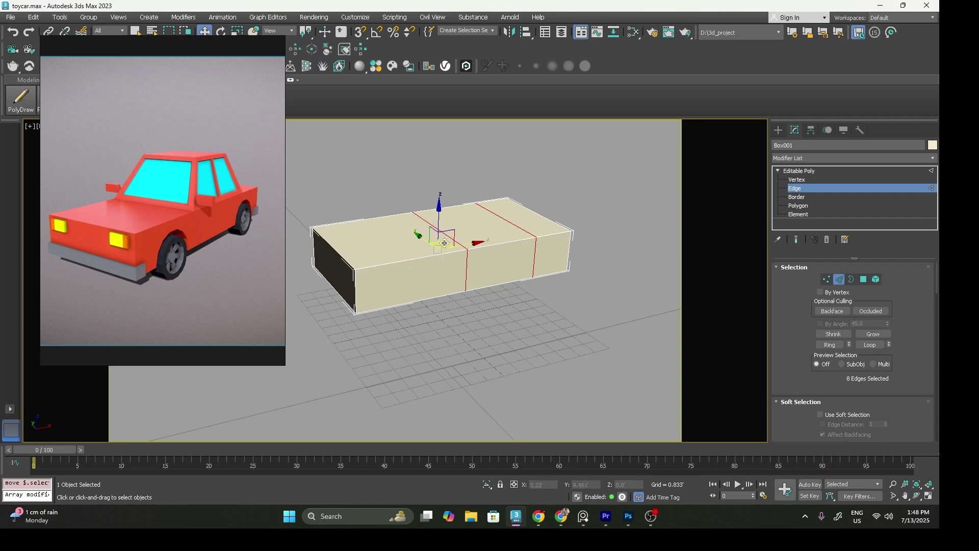
drag(471, 246, 455, 249)
Extrude the middle top polygon upward by about 3.16' to form the cabin.
click(796, 198)
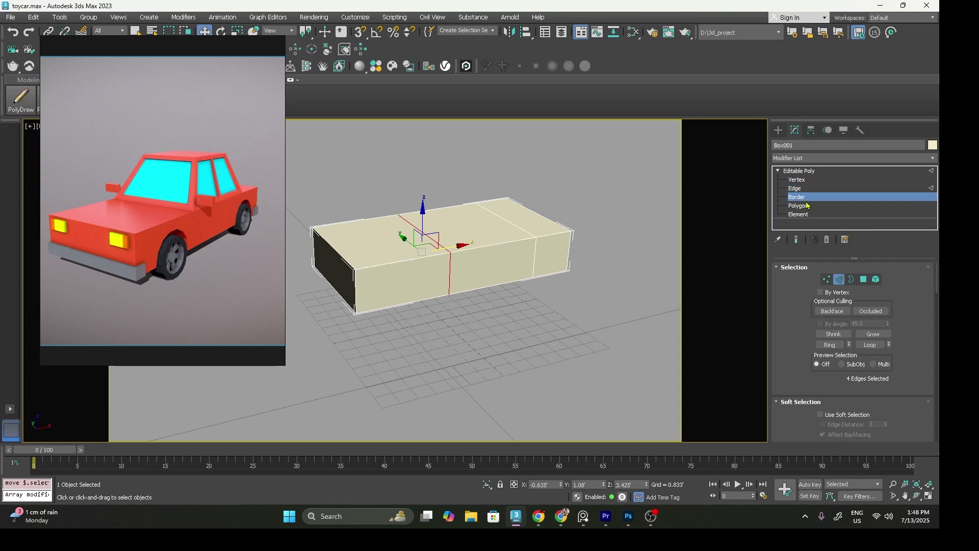
click(798, 206)
click(463, 227)
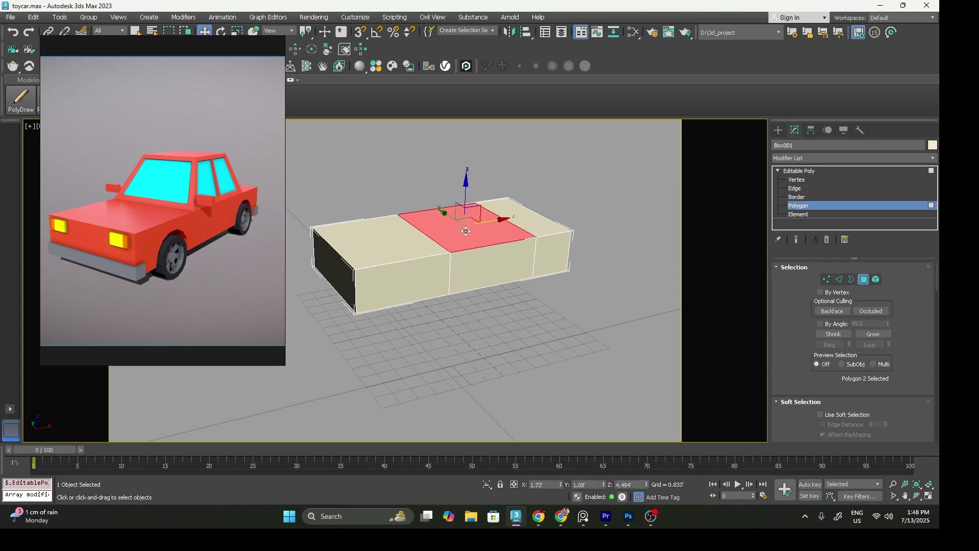
shift+drag(465, 190, 467, 135)
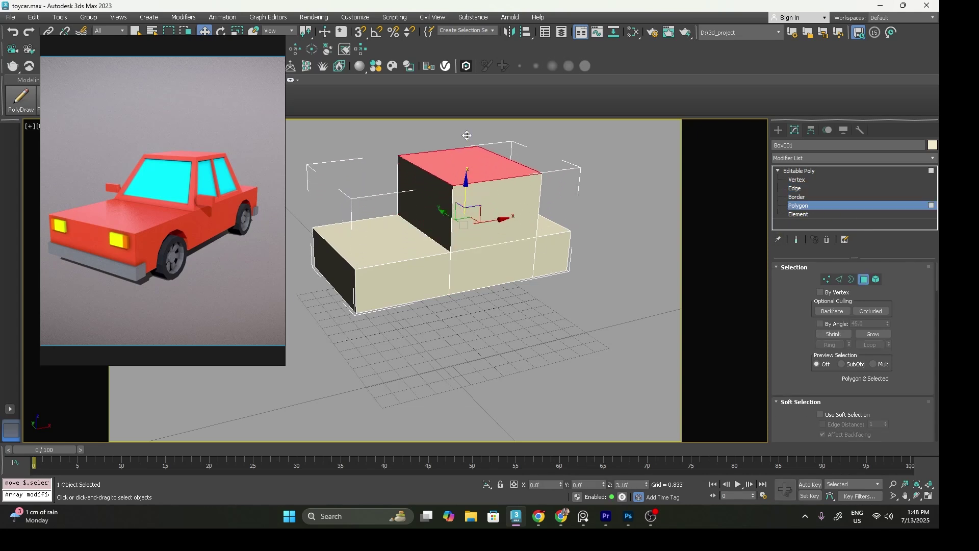
Scale down the roof polygon to taper the cabin and lower it to about Z 6.8'.
key(r)
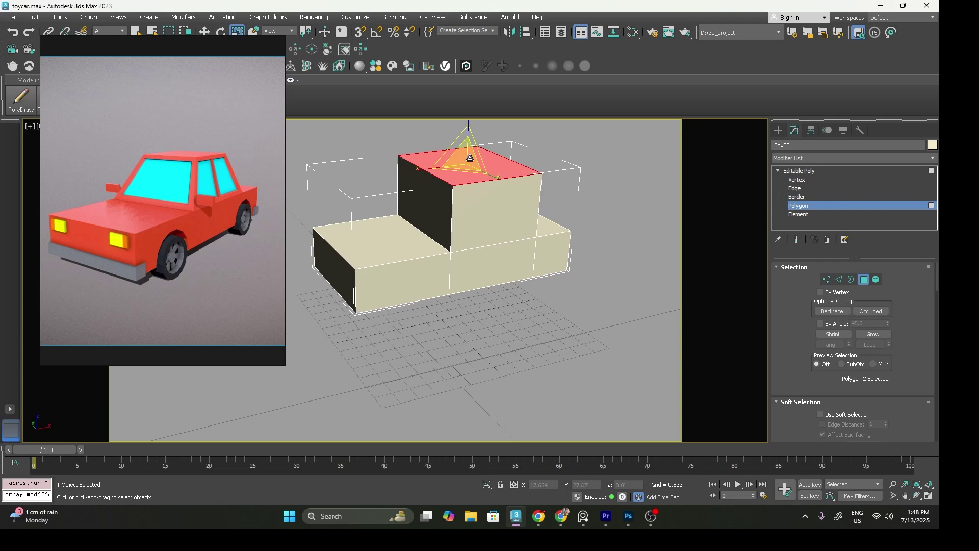
drag(468, 156, 468, 173)
key(w)
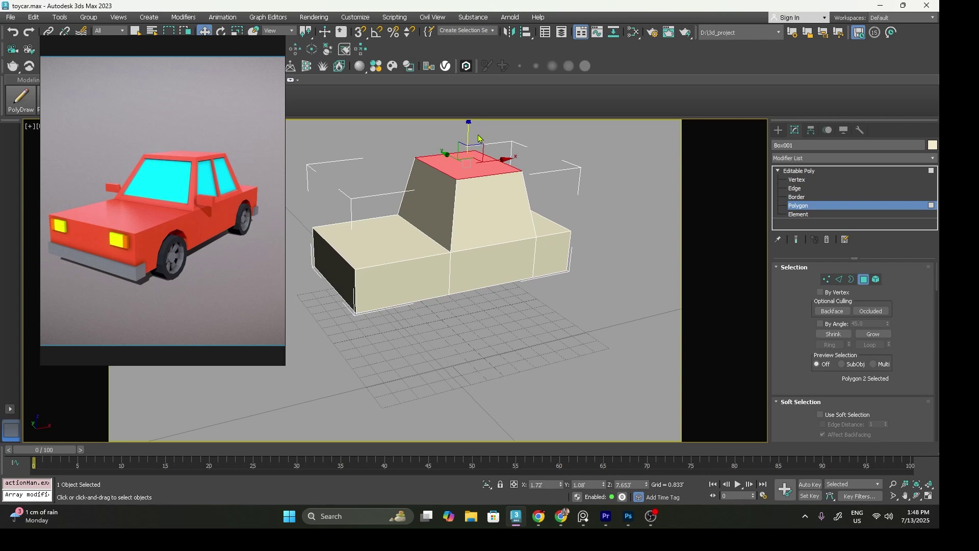
drag(472, 132, 474, 167)
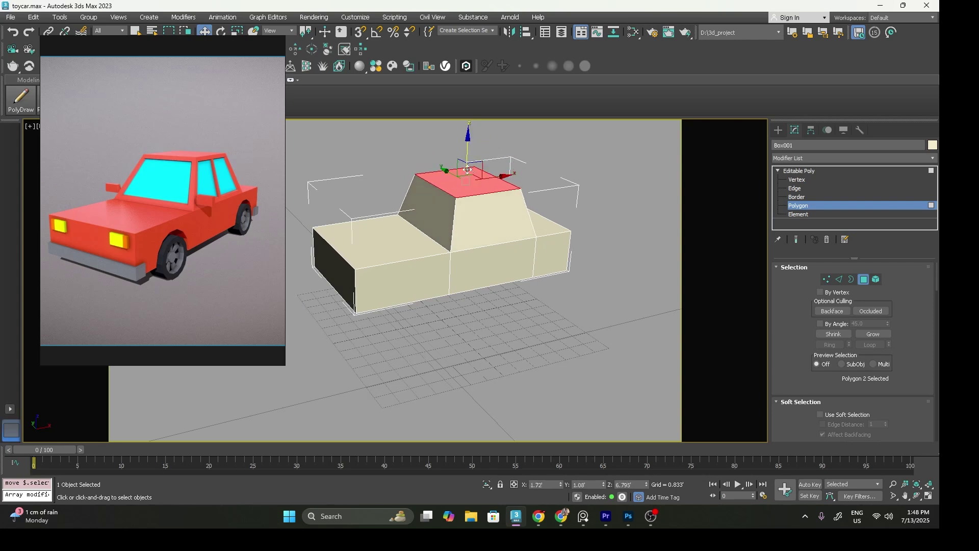
Move the front roof edge toward the rear and the rear roof edge slightly forward to slant the windshield and rear window.
key(2)
click(444, 189)
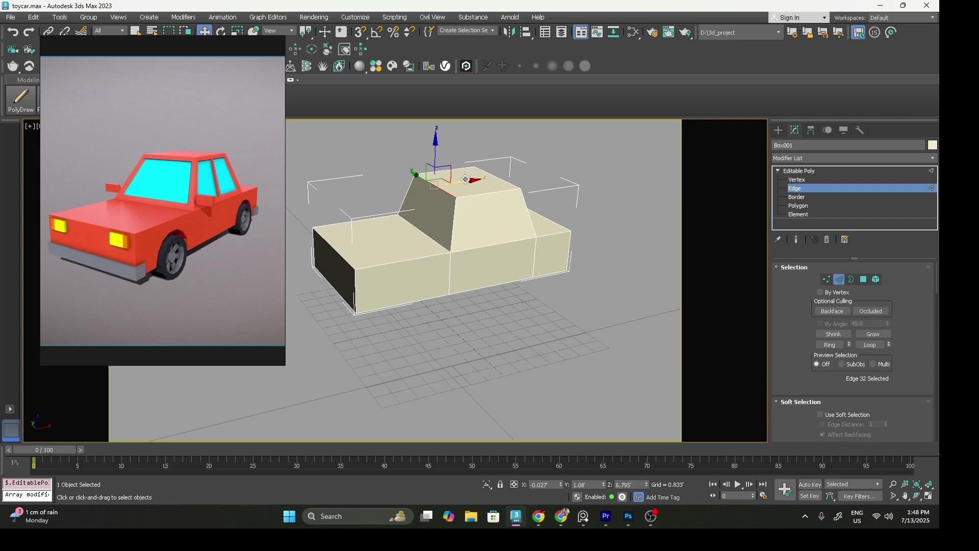
click(502, 177)
drag(502, 177, 496, 179)
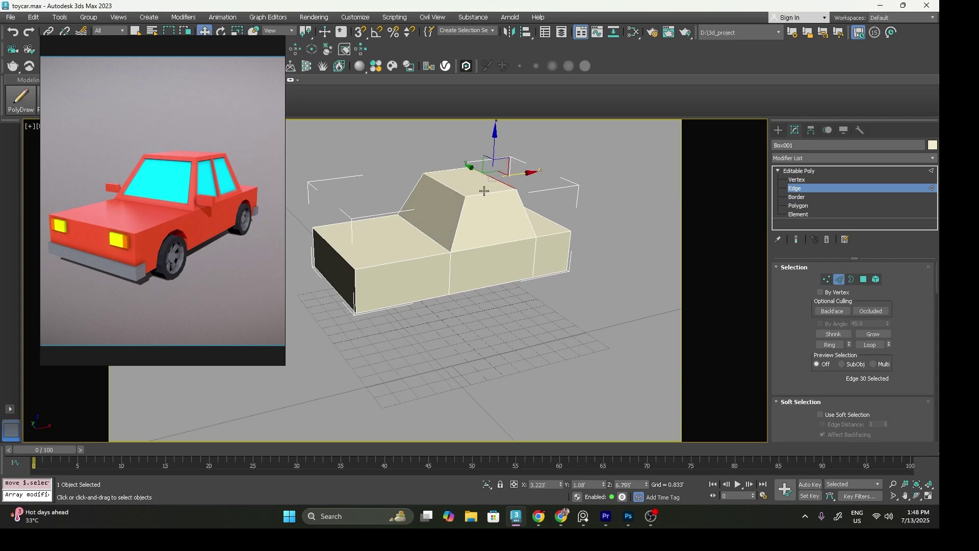
Connect the ring of four slanted cabin corner edges with 2 segments and a pinch of 72.
alt+middle_drag(544, 219, 523, 223)
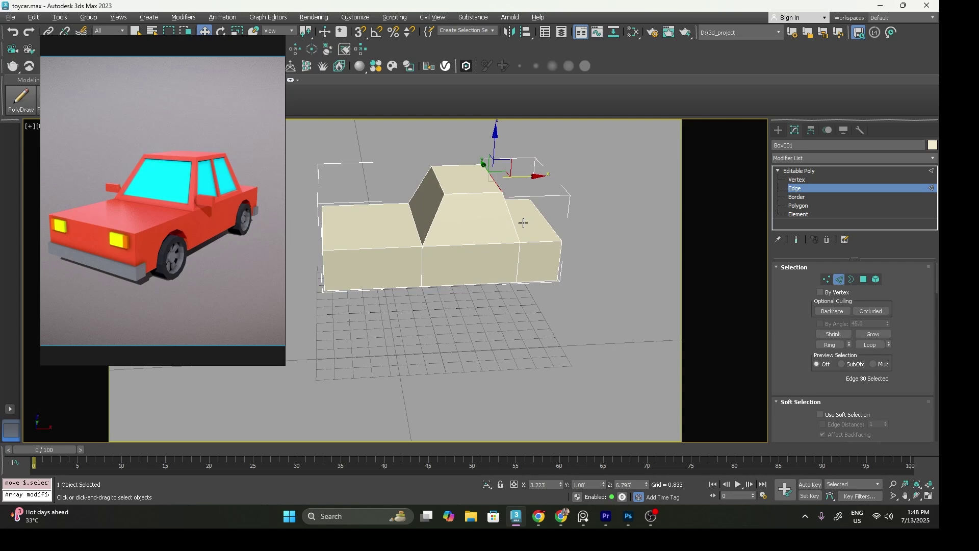
click(424, 232)
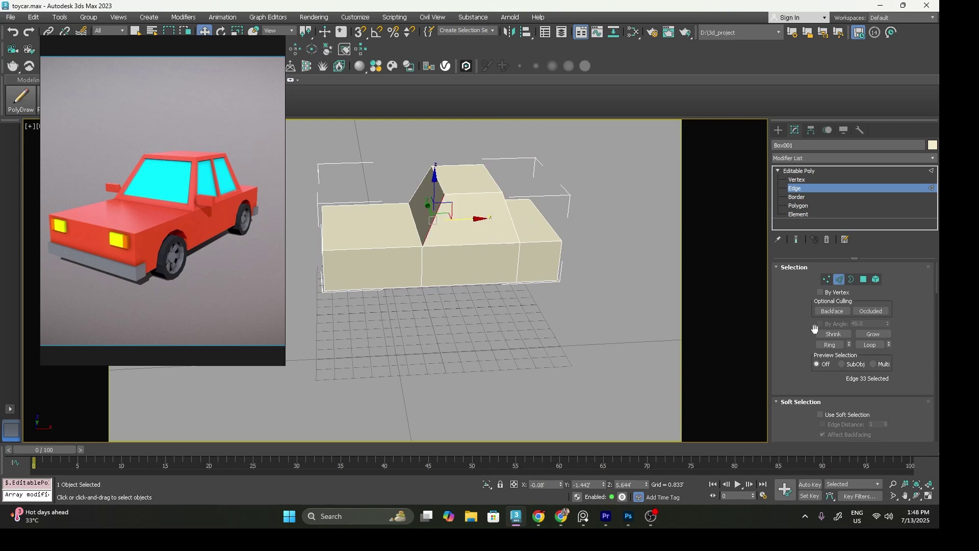
click(826, 345)
right_click(465, 238)
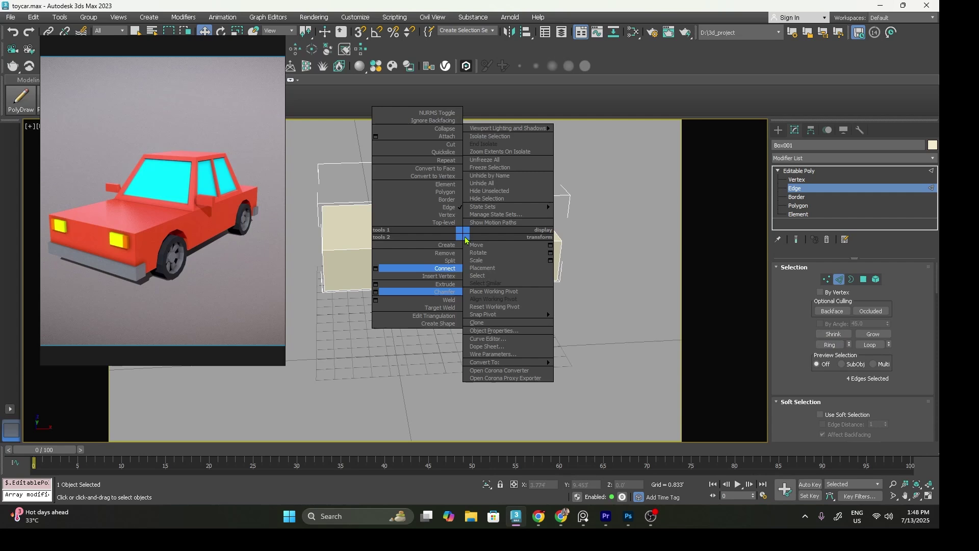
click(378, 275)
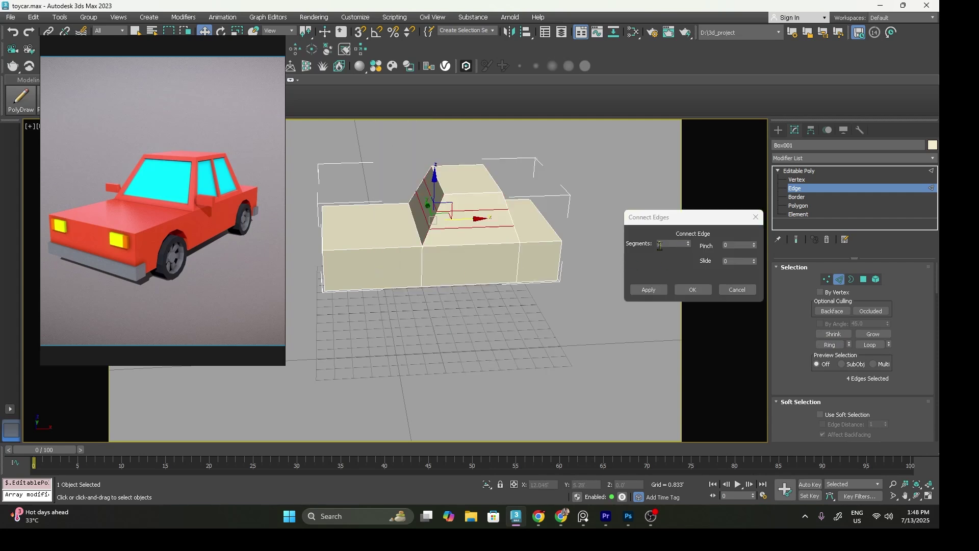
drag(754, 244, 764, 204)
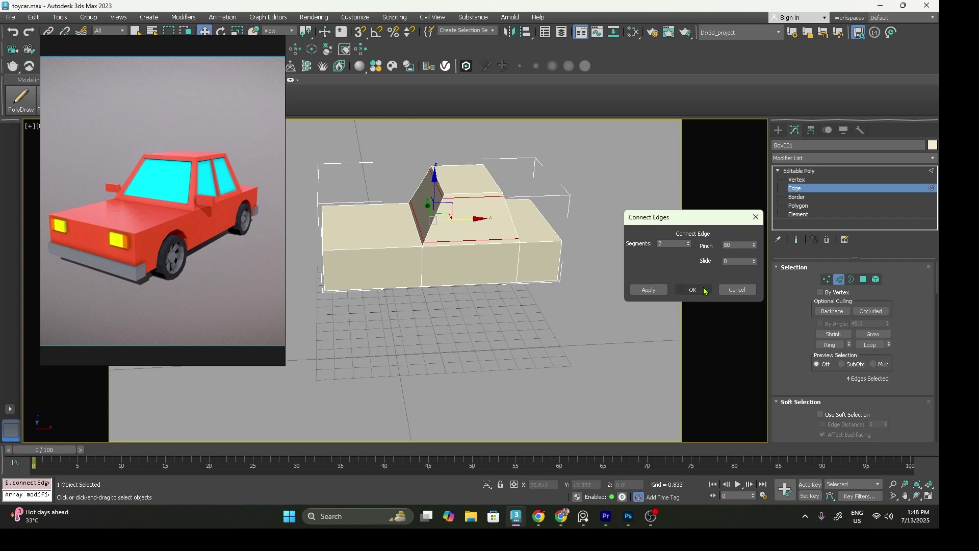
drag(756, 249, 756, 249)
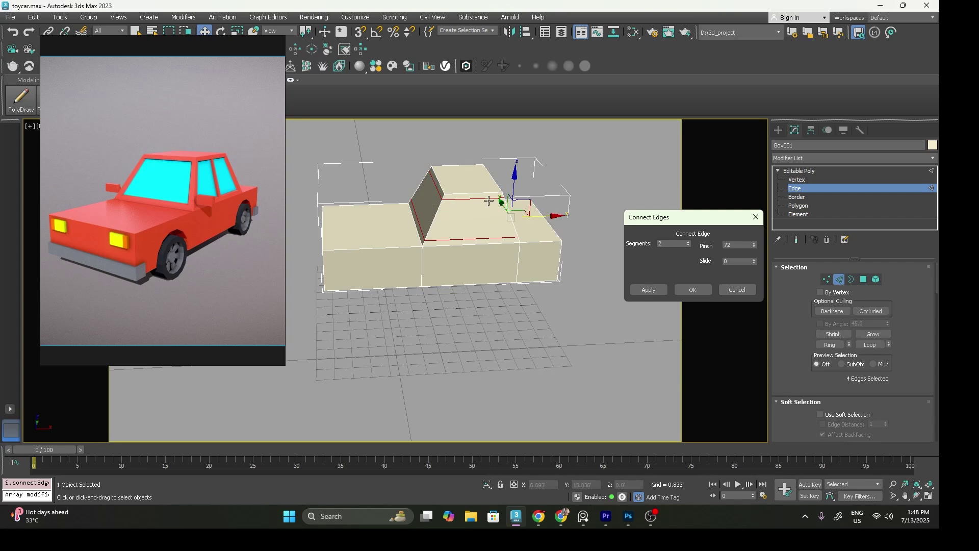
click(691, 290)
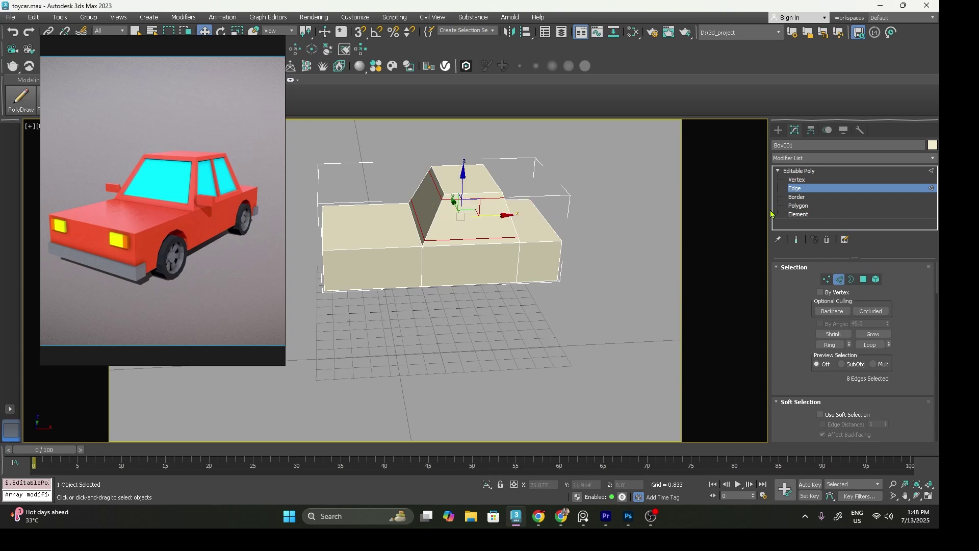
Connect the ring of lengthwise cabin edges with 1 segment and a pinch of 0 to divide the side windows.
click(829, 344)
right_click(447, 252)
click(359, 286)
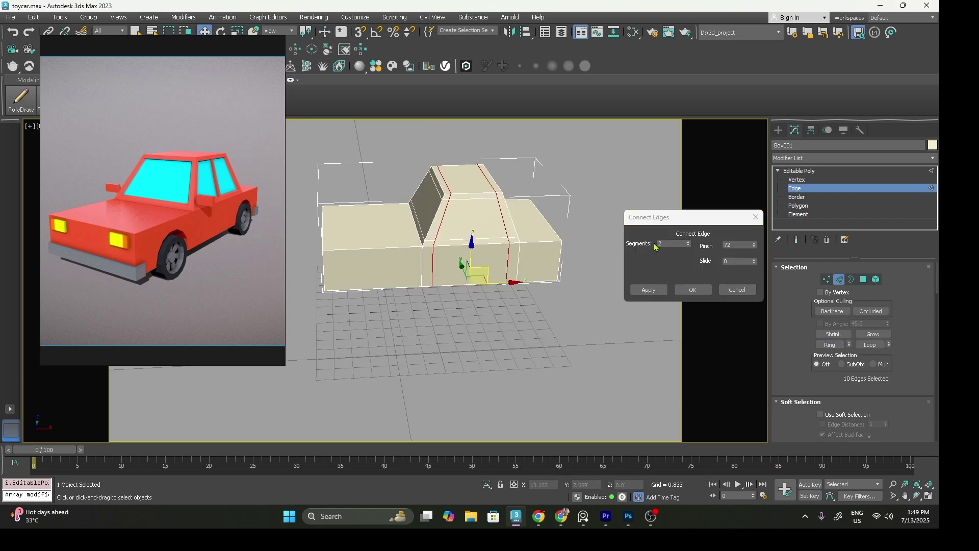
click(688, 246)
click(688, 243)
right_click(752, 250)
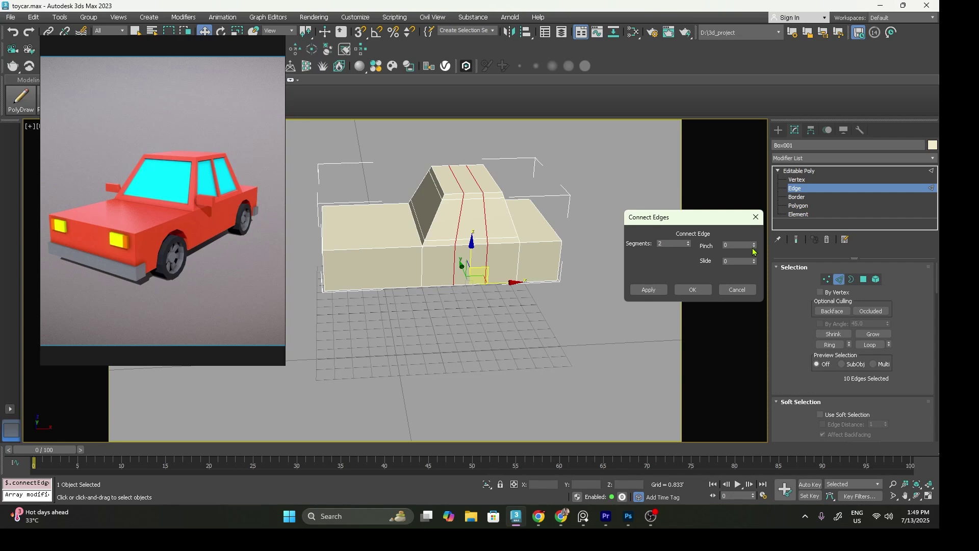
click(689, 246)
click(692, 289)
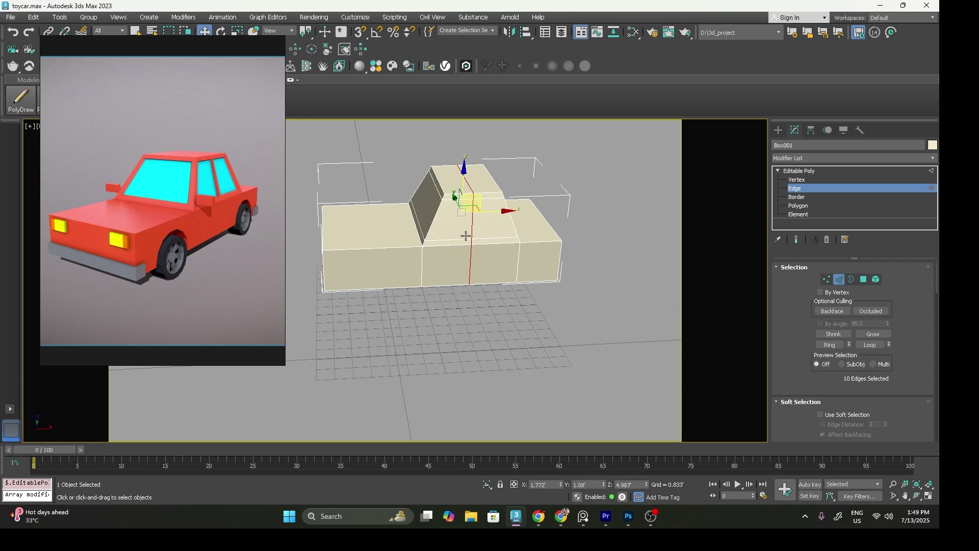
Chamfer the cabin's middle edge loop by about 0.113' with 1 segment to form the door pillar.
right_click(473, 235)
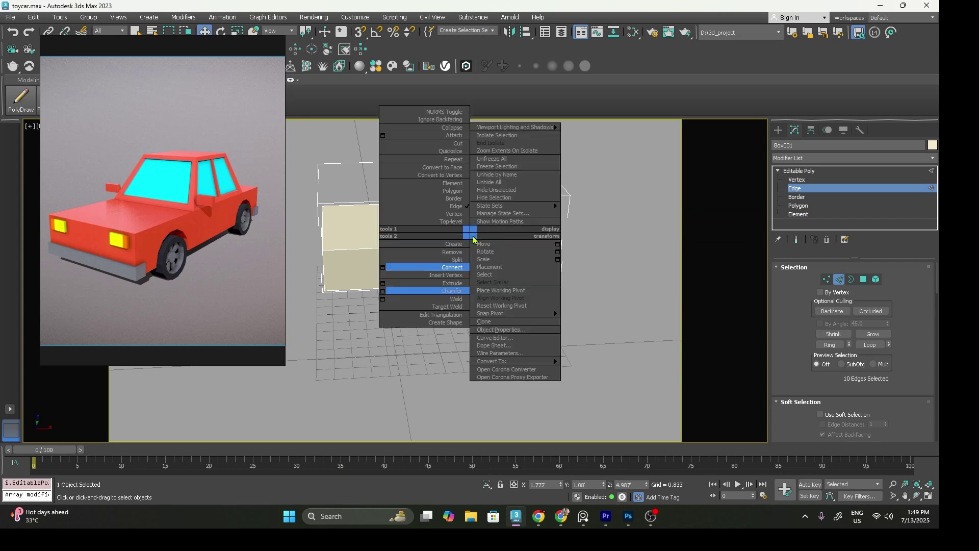
click(383, 291)
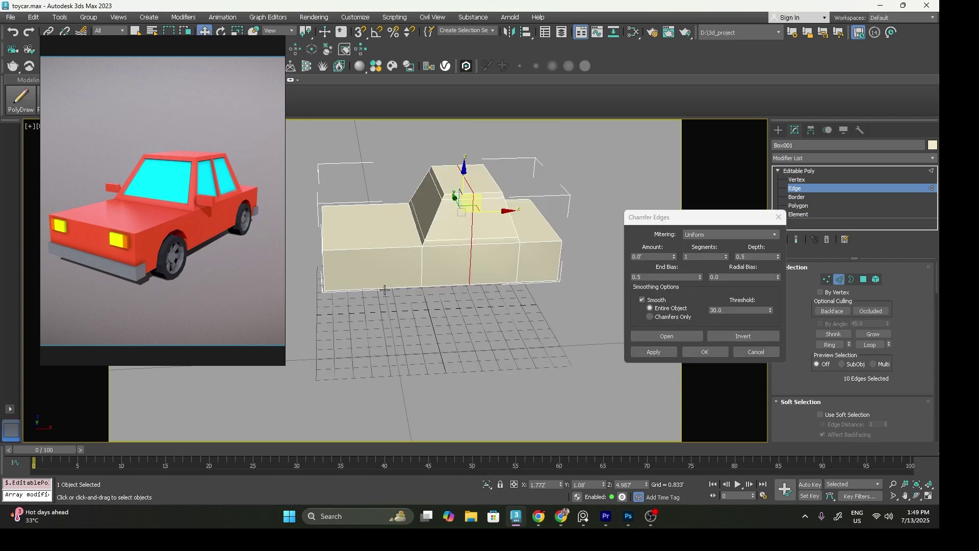
drag(675, 256, 682, 187)
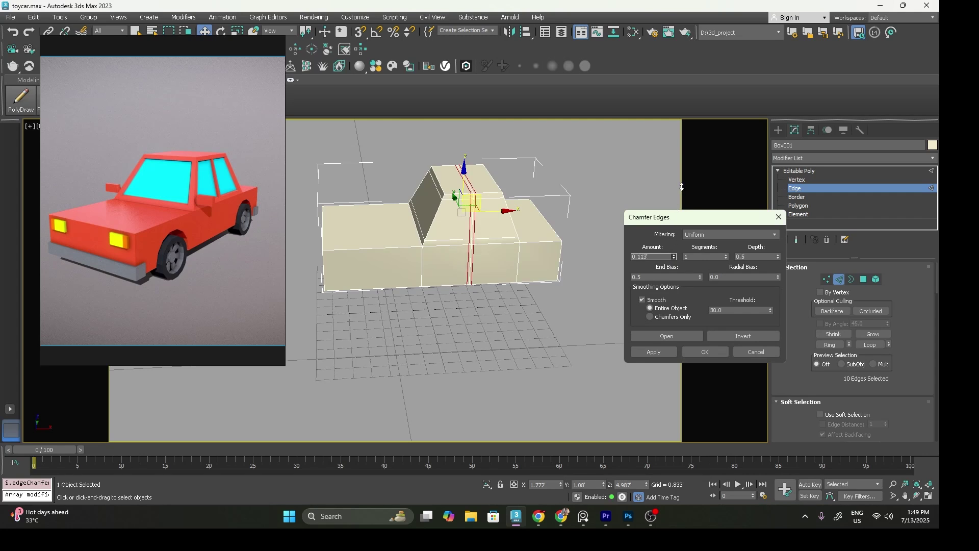
click(726, 259)
click(717, 355)
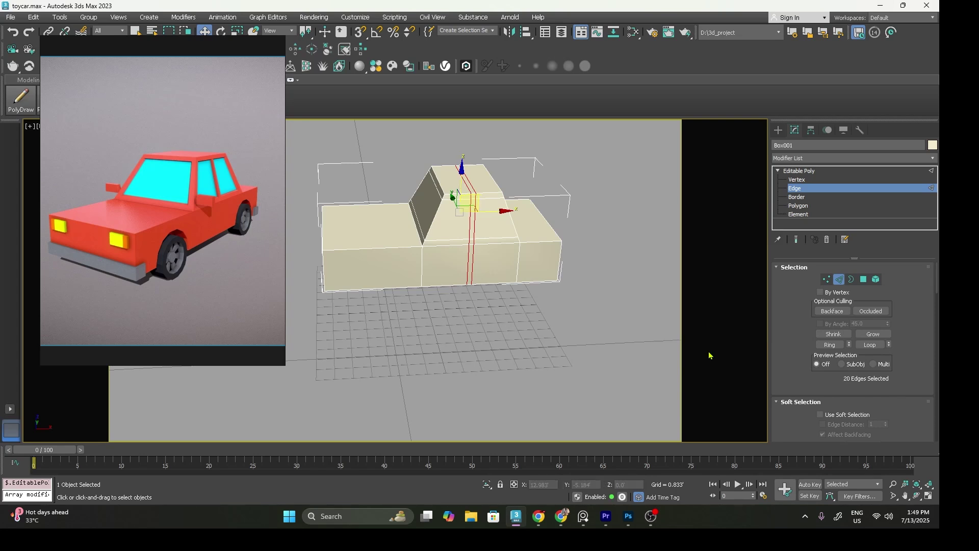
Connect the ring of crosswise edges along the whole car body with 2 segments and a pinch of 86.
scroll(446, 262, up, 4)
middle_drag(437, 216, 527, 242)
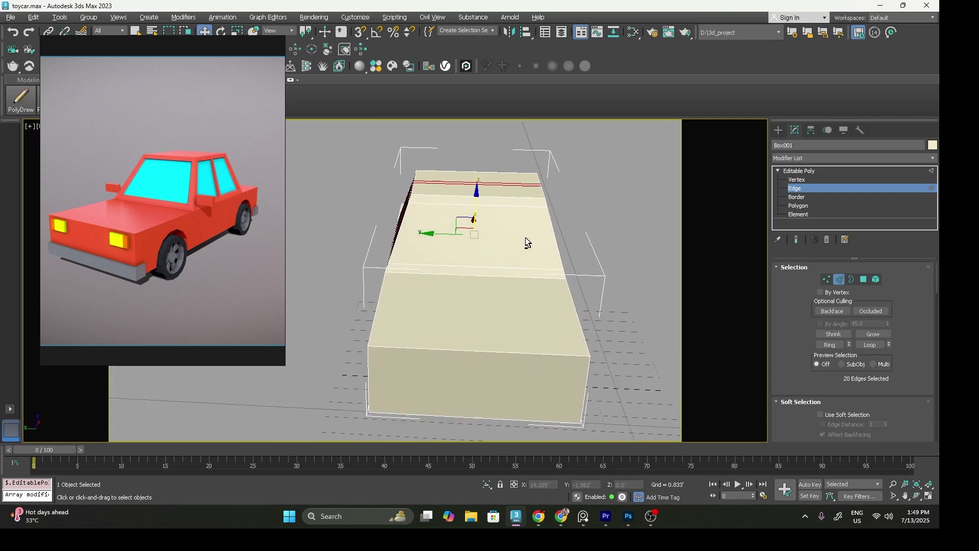
alt+middle_drag(483, 162, 477, 142)
drag(476, 139, 458, 467)
alt+middle_drag(484, 319, 466, 255)
right_click(466, 256)
click(378, 290)
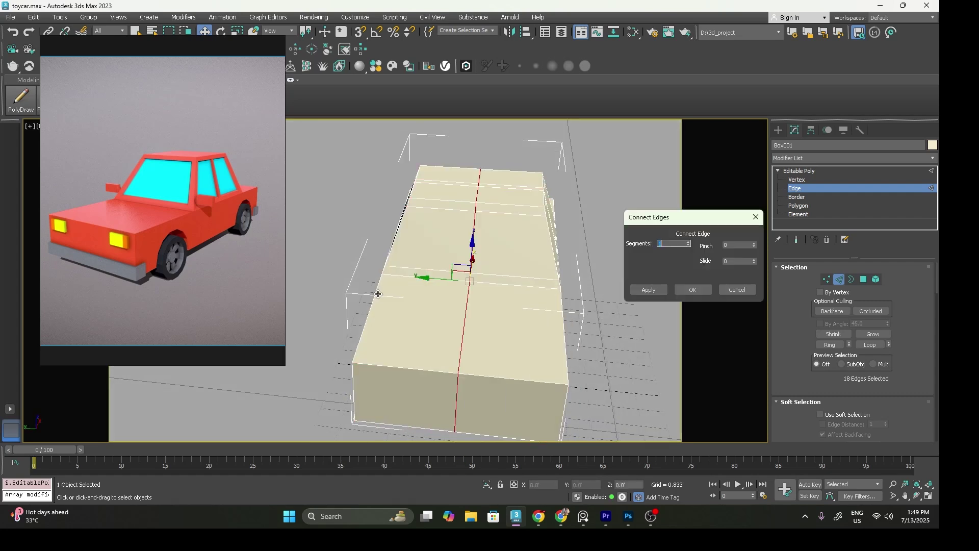
click(688, 243)
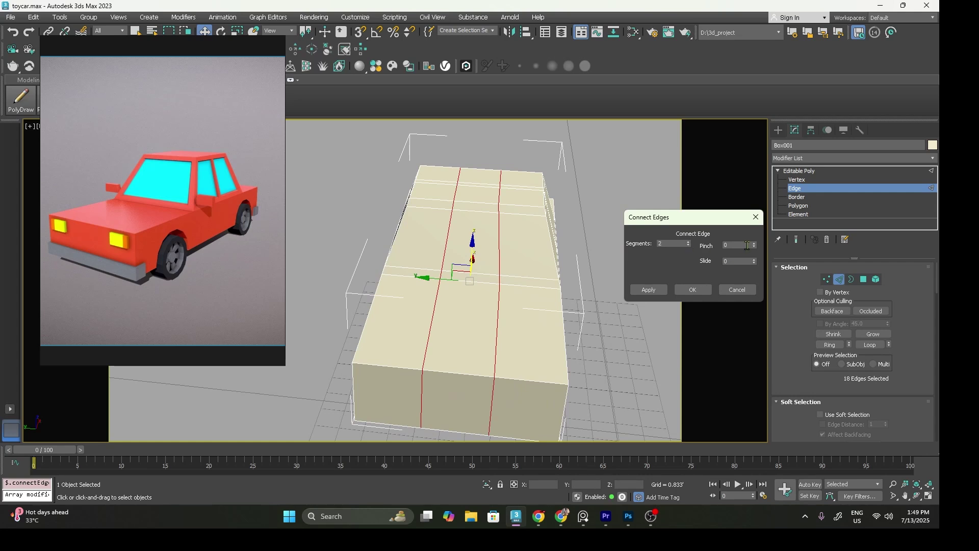
drag(755, 248, 757, 200)
click(692, 289)
Connect the ring of lengthwise cabin edges behind the door pillar with 1 segment and a pinch of 86.
alt+middle_drag(632, 296, 501, 234)
click(501, 235)
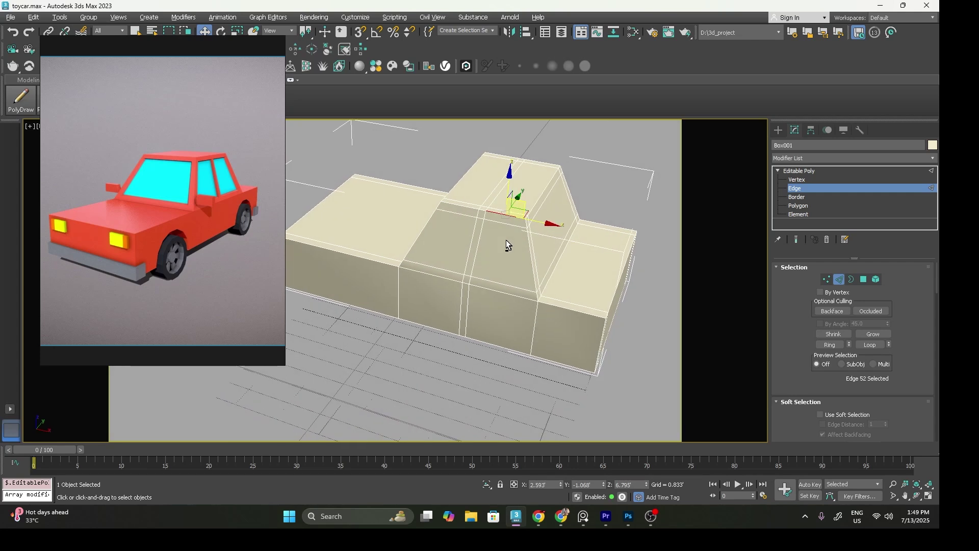
click(826, 346)
right_click(512, 253)
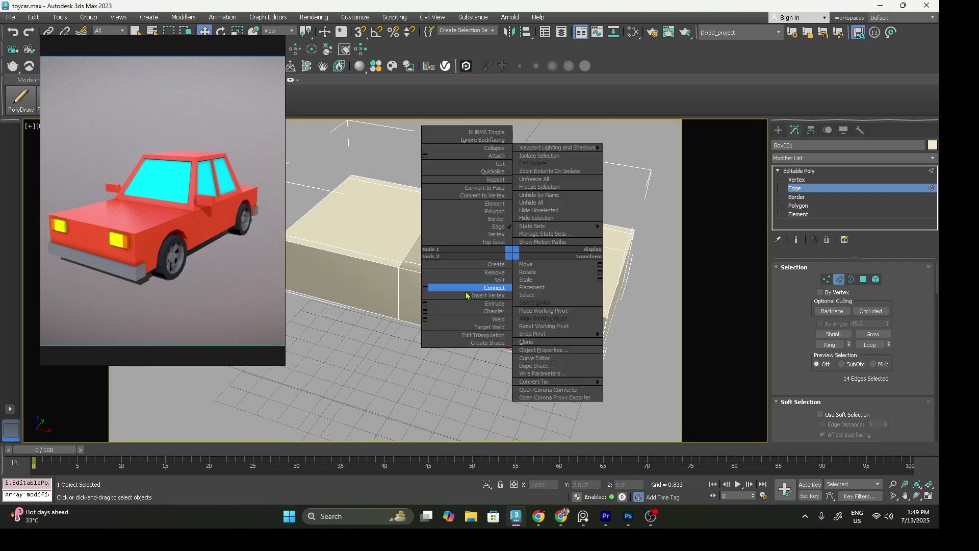
click(425, 289)
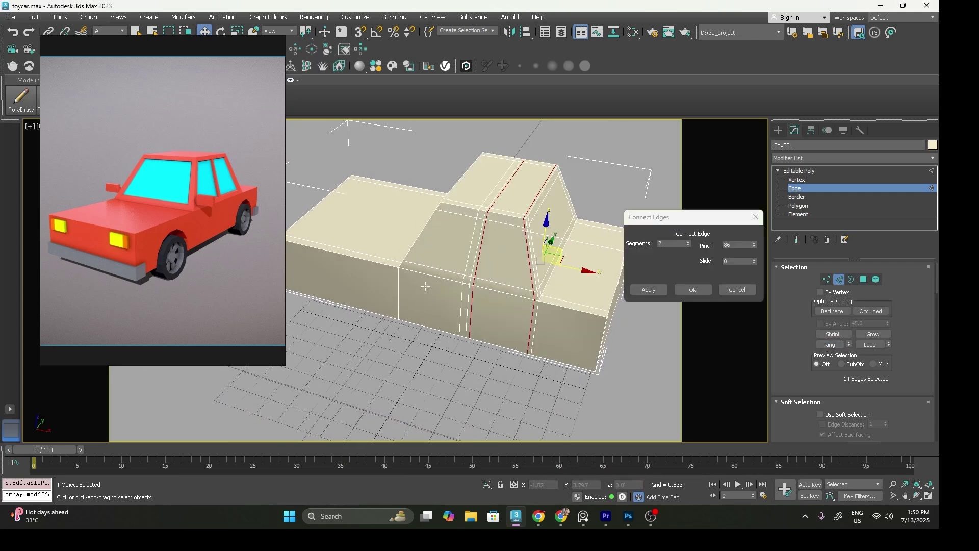
click(688, 246)
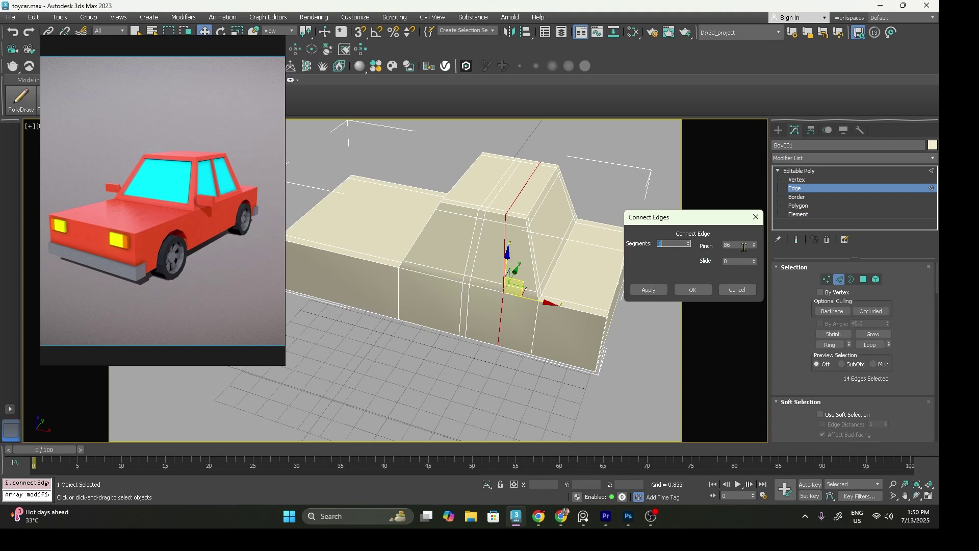
click(698, 291)
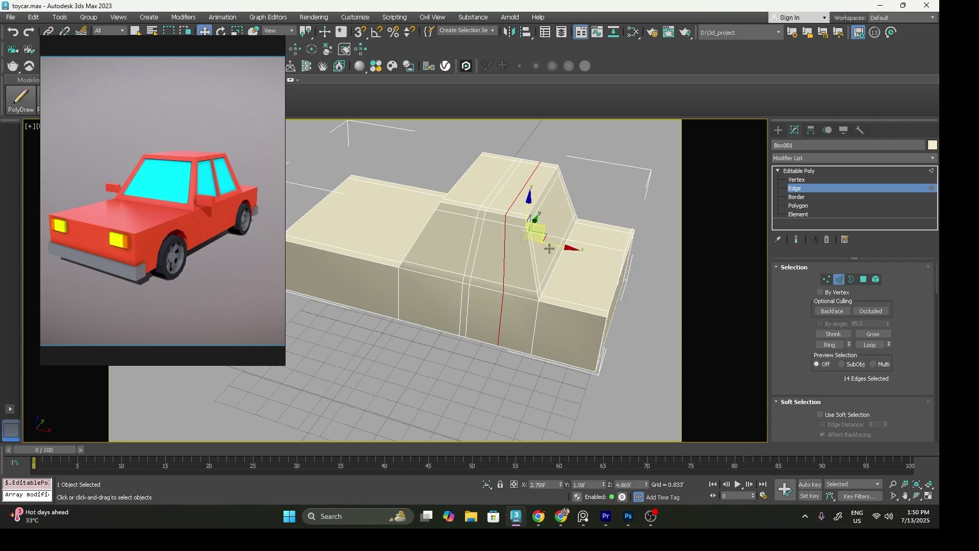
Move the new edge loop toward the rear window, and shift its lower edges separately a little further rearward.
drag(554, 249, 568, 255)
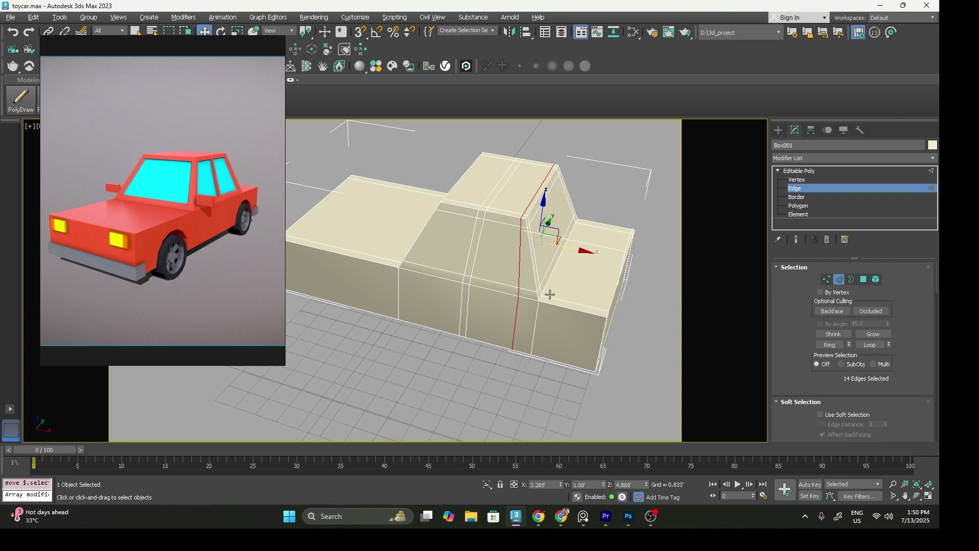
alt+middle_drag(550, 291, 565, 276)
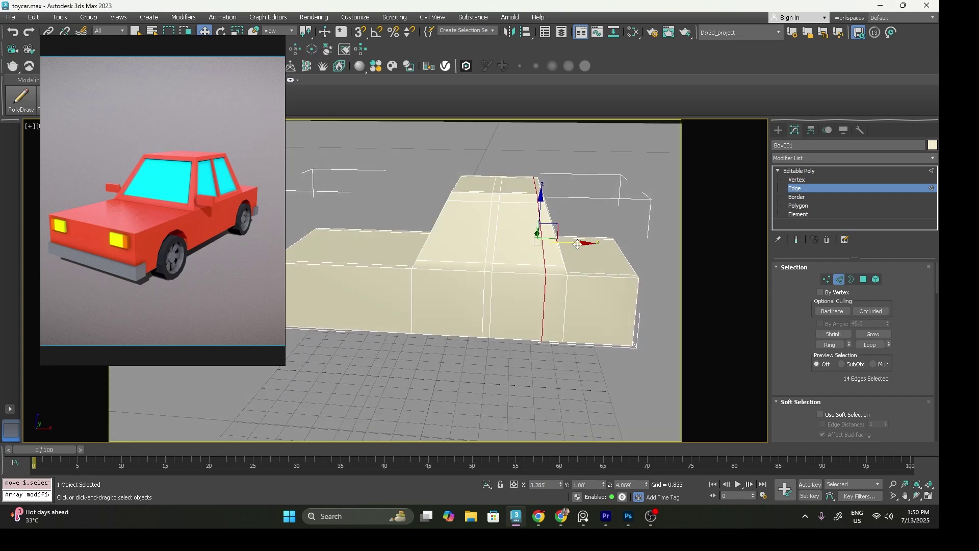
drag(577, 244, 573, 243)
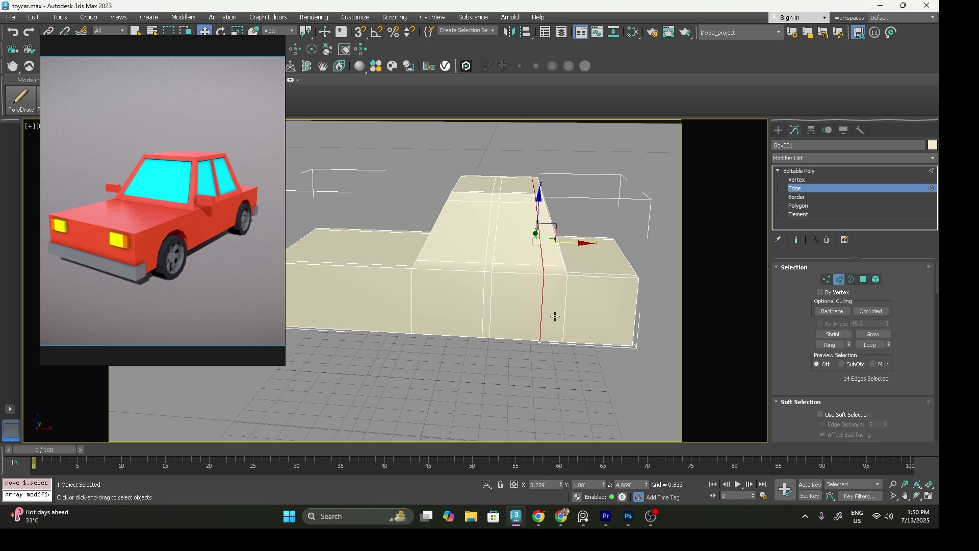
key(f)
alt+middle_drag(499, 155, 477, 157)
drag(612, 203, 612, 204)
alt+middle_drag(600, 214, 571, 313)
drag(571, 299, 585, 297)
alt+middle_drag(585, 297, 579, 292)
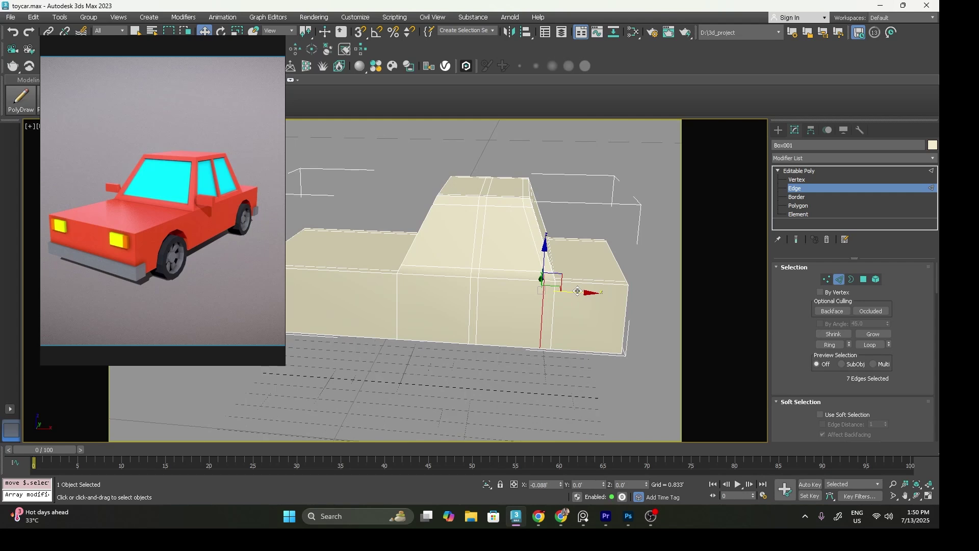
Connect the ring of lengthwise cabin edges ahead of the door pillar with 1 segment, a pinch of 0 and a slide of -65.
alt+middle_drag(578, 291, 666, 321)
click(473, 268)
click(830, 345)
right_click(458, 279)
click(370, 303)
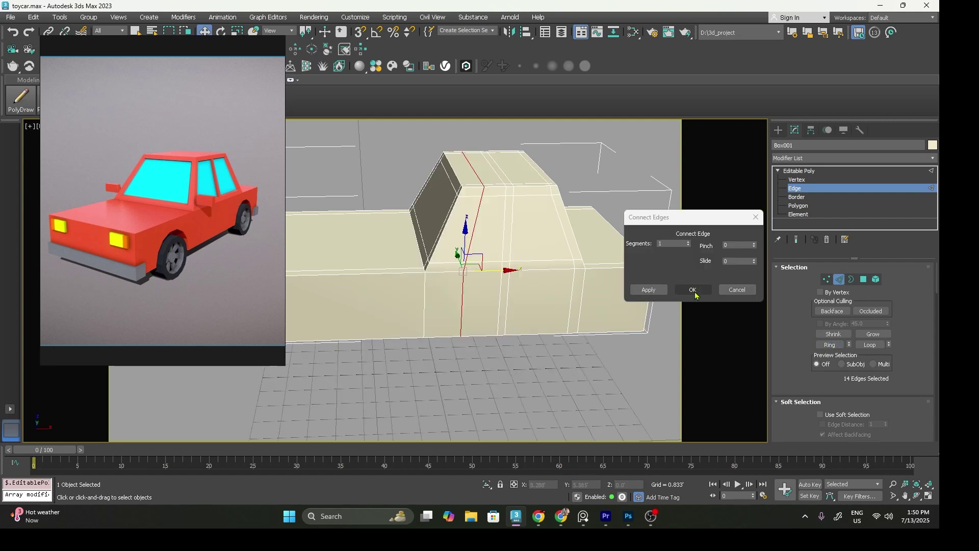
drag(753, 259, 755, 304)
right_click(754, 245)
drag(754, 300, 755, 293)
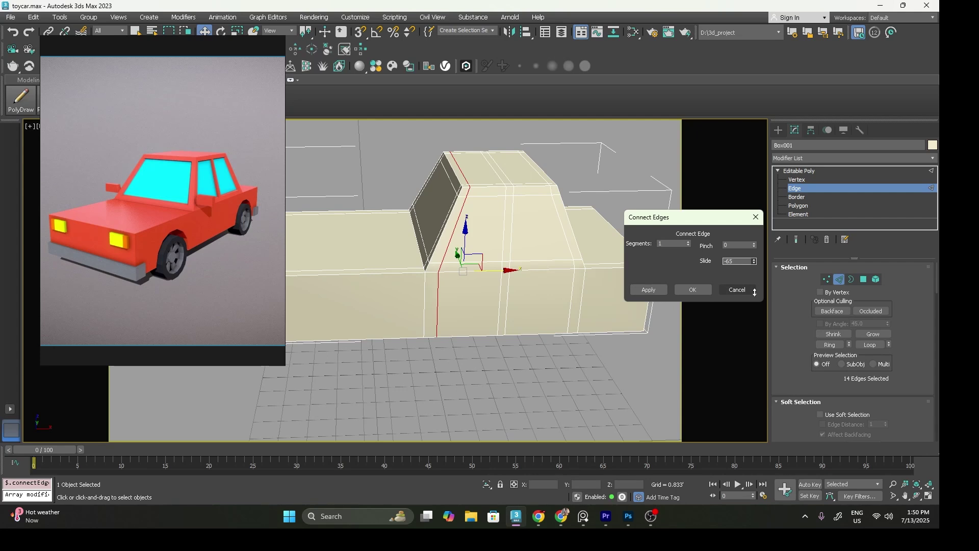
click(692, 289)
Keep only the lower body edges of the front window loop selected and move them slightly toward the car's front.
mouse_move(510, 240)
alt+middle_down()
mouse_move(524, 255)
mouse_move(520, 240)
alt+middle_up()
drag(371, 143, 605, 204)
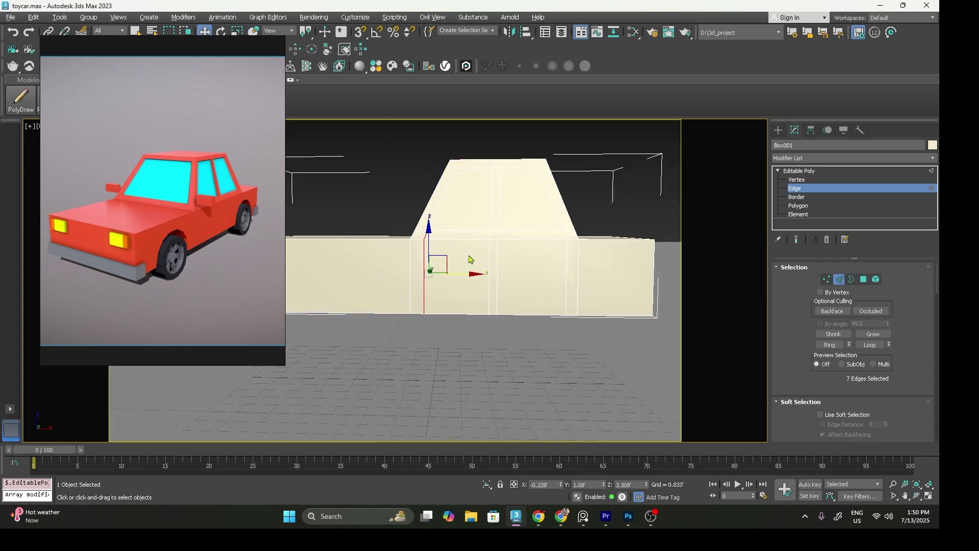
drag(465, 274, 462, 272)
alt+middle_drag(462, 271, 481, 287)
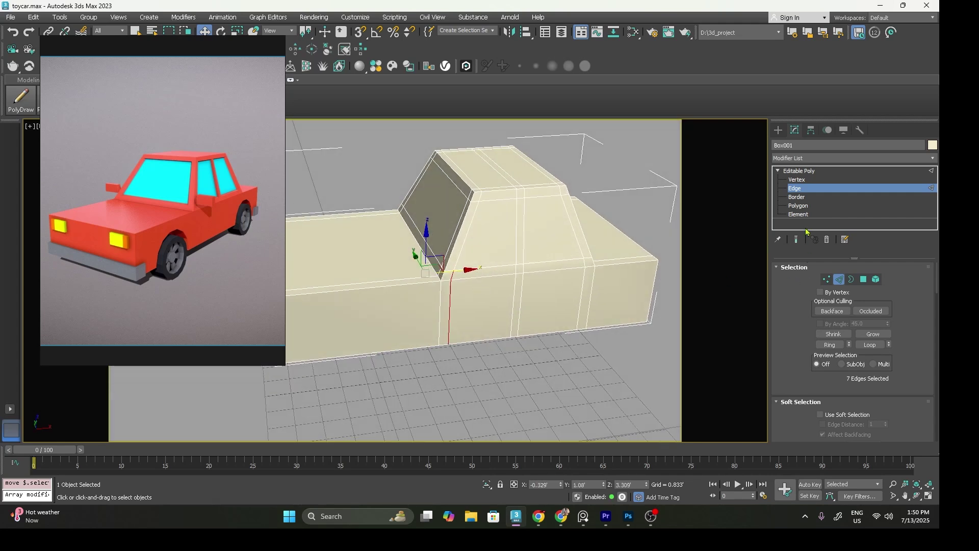
Extrude the windshield, rear window and four side window polygons slightly inward to recess them.
click(801, 206)
click(505, 246)
ctrl+click(568, 242)
alt+middle_drag(456, 250, 442, 301)
ctrl+click(423, 229)
ctrl+click(442, 301)
ctrl+click(371, 284)
alt+middle_drag(371, 283, 517, 297)
ctrl+click(423, 296)
right_click(518, 297)
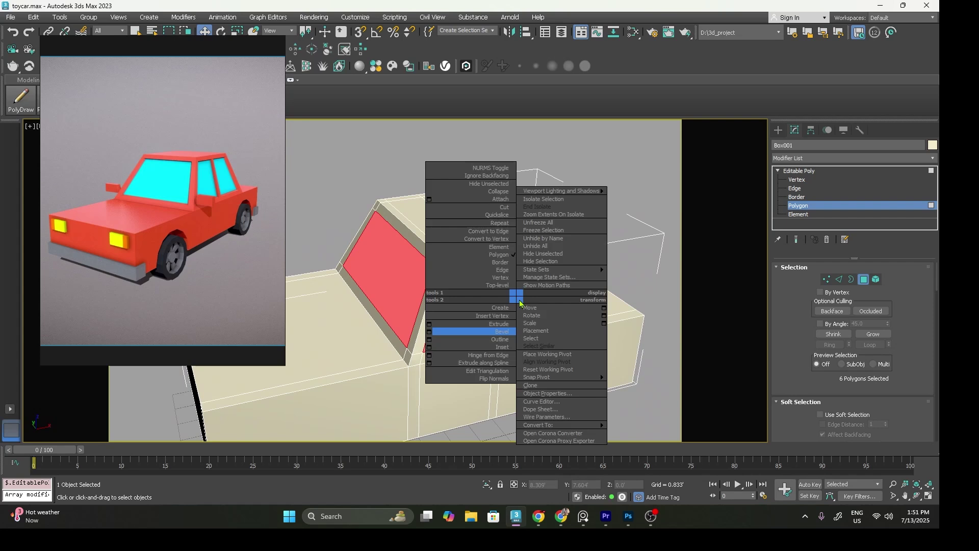
click(429, 325)
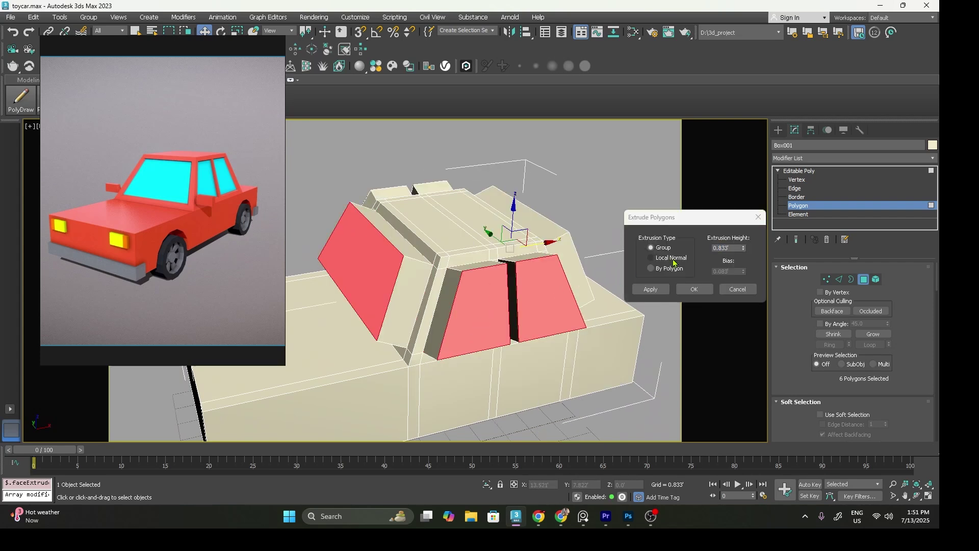
drag(742, 251, 747, 309)
click(694, 289)
alt+middle_drag(693, 294, 586, 298)
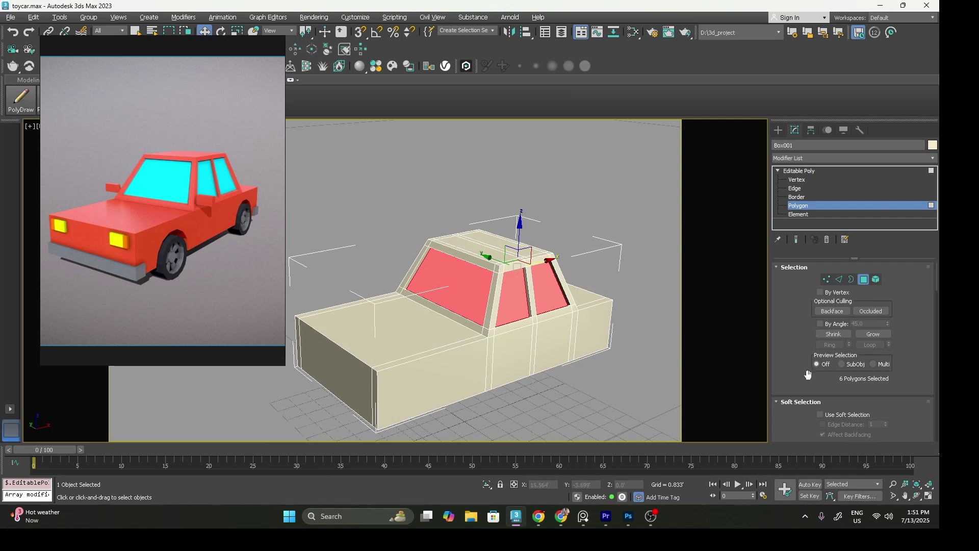
Detach the six recessed window polygons as a cloned object named glass and leave polygon editing.
scroll(795, 372, down, 10)
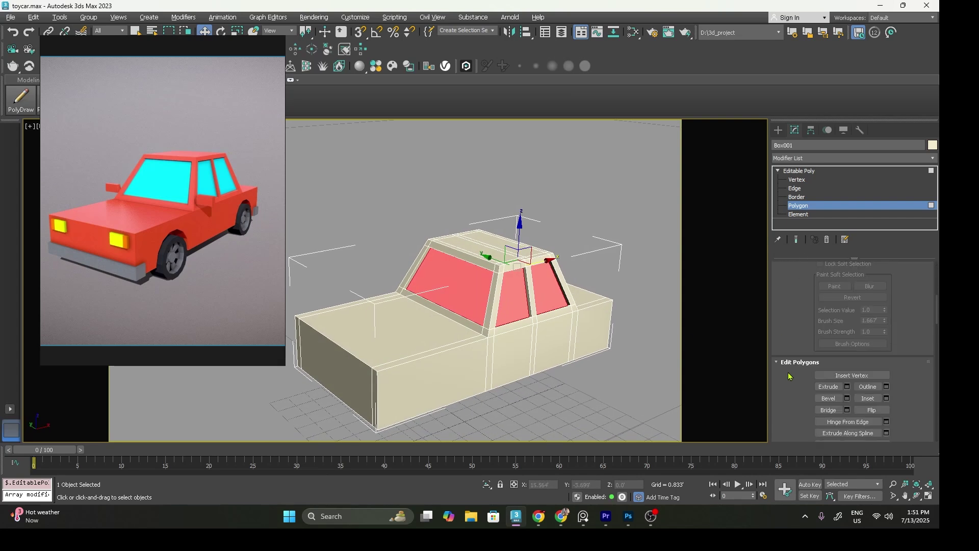
scroll(910, 379, down, 5)
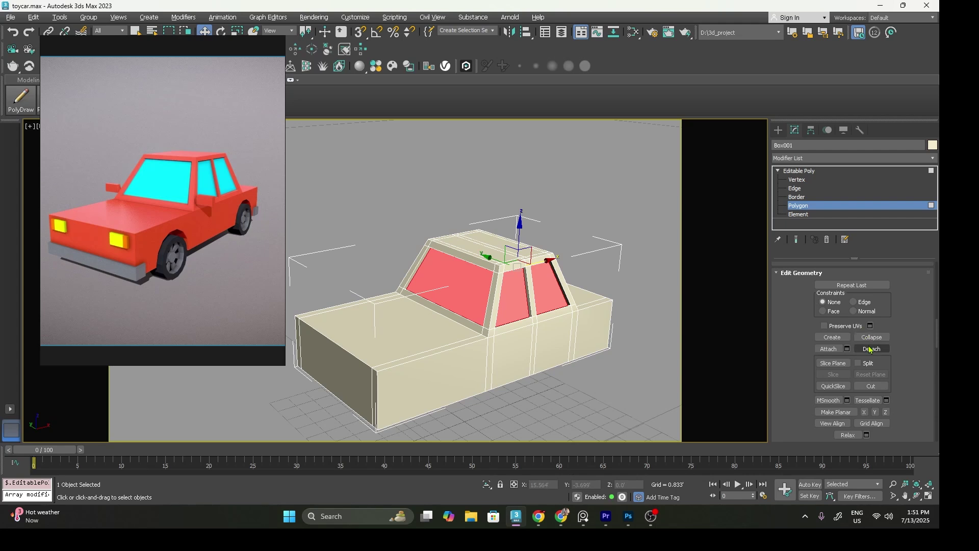
click(870, 350)
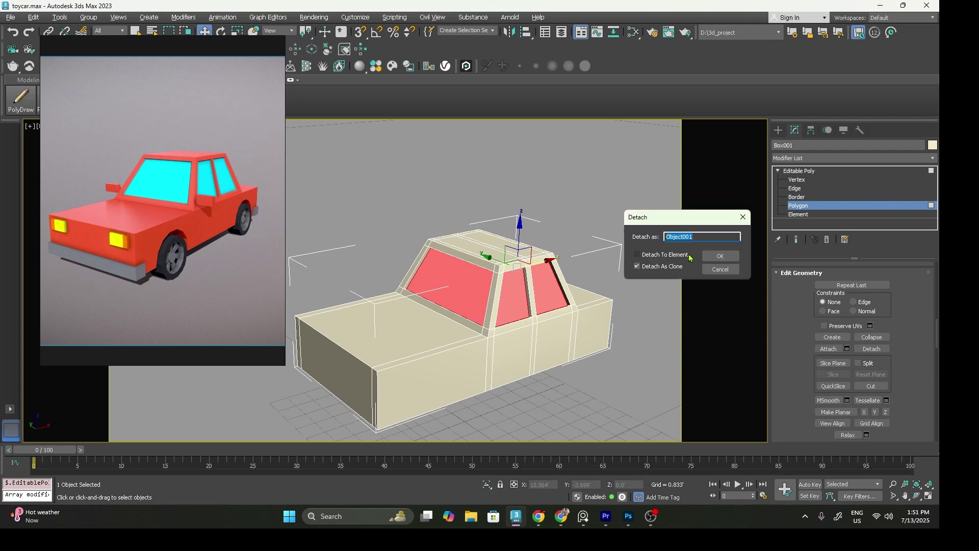
text(glass)
click(719, 256)
click(802, 171)
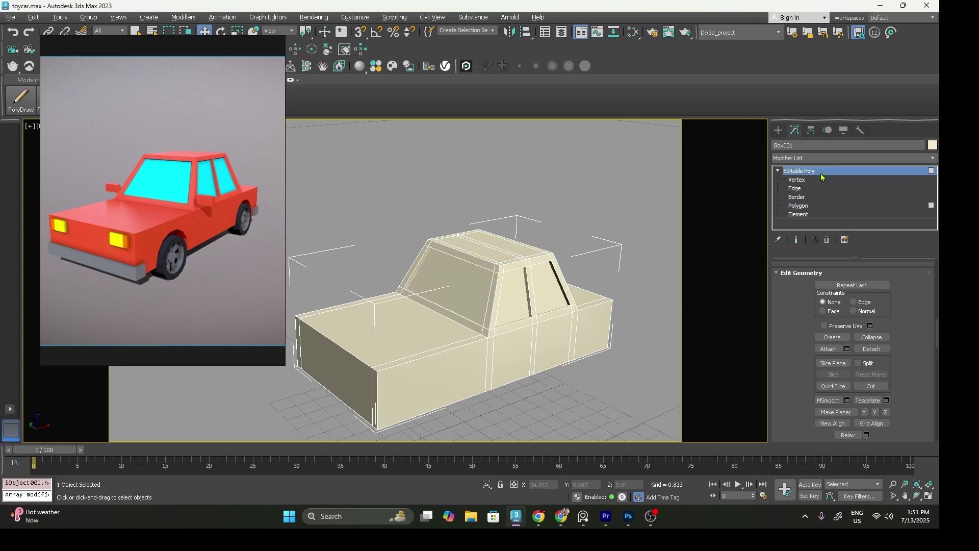
Set the glass object's colour to the cyan sampled from the reference car's windshield.
click(508, 302)
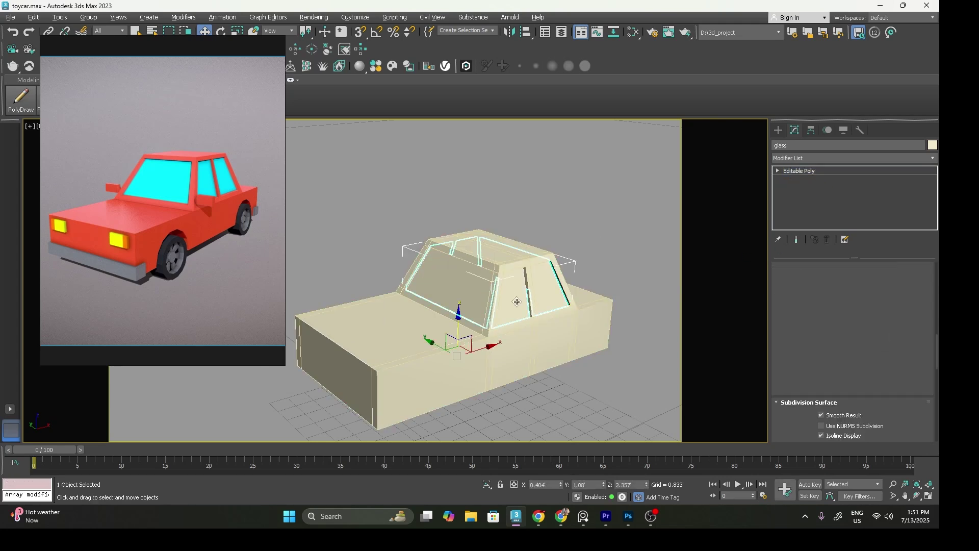
click(933, 146)
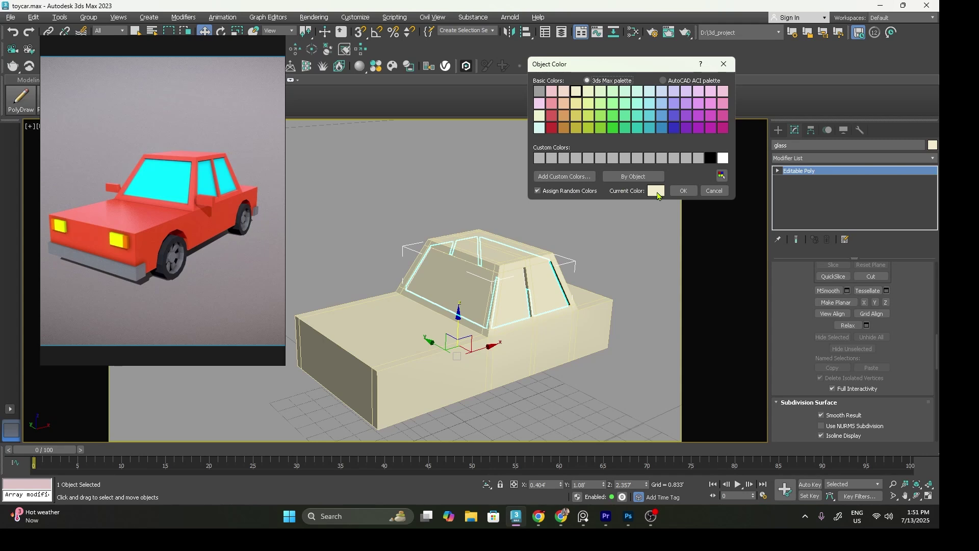
click(656, 191)
click(547, 320)
click(157, 182)
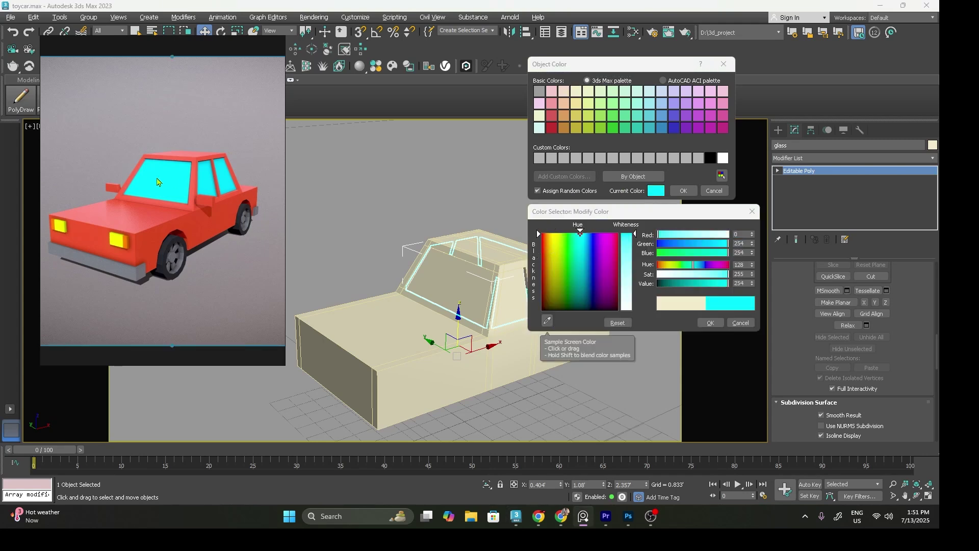
click(710, 322)
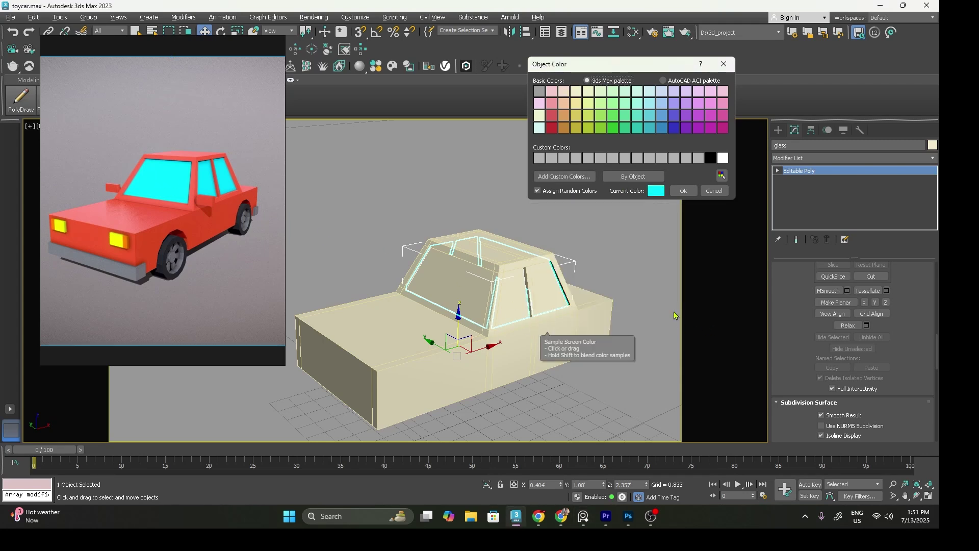
click(686, 192)
Select the car body and sample the red of the reference car's hood as its object colour.
click(414, 352)
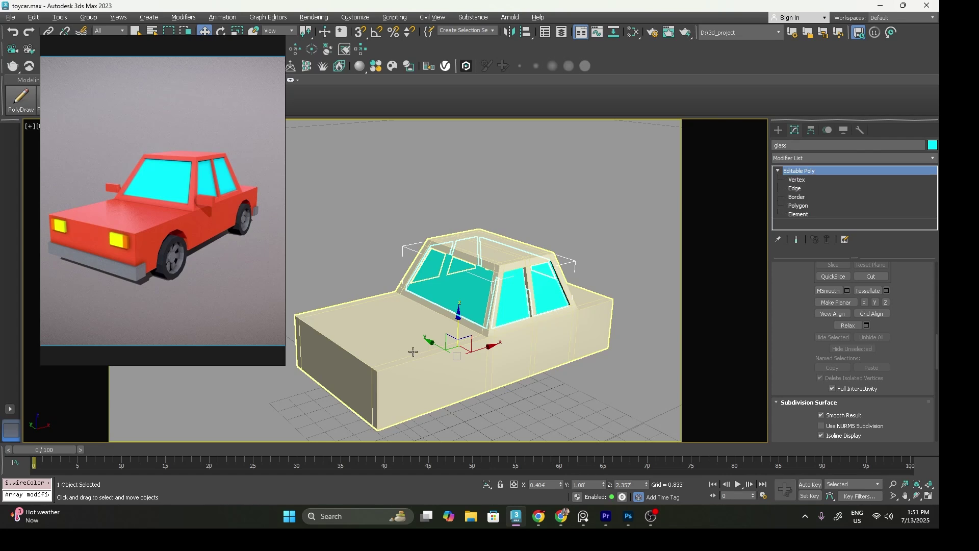
click(933, 146)
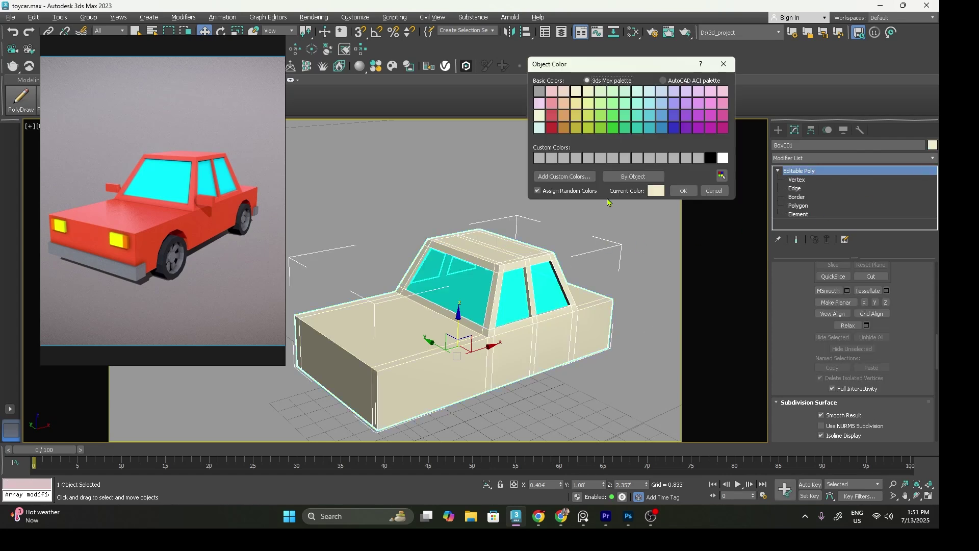
click(657, 191)
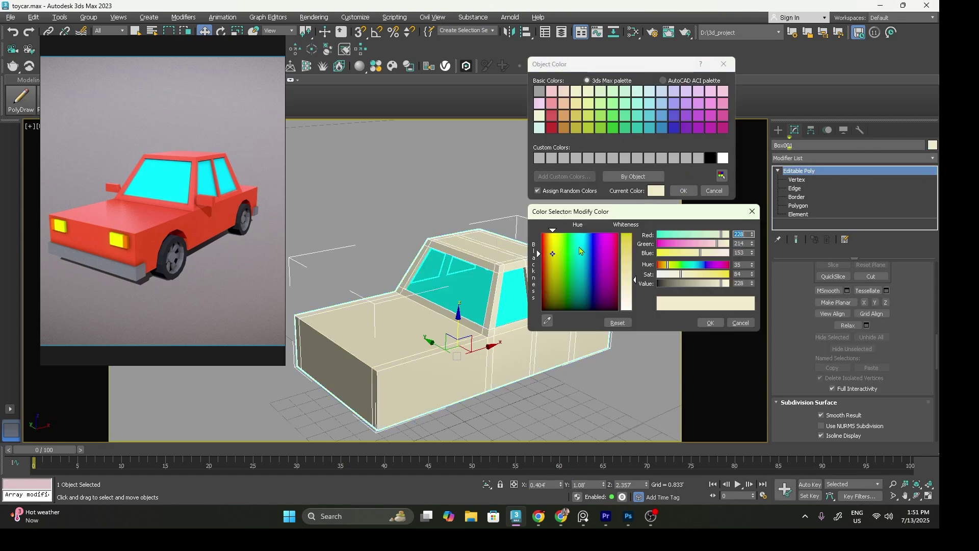
click(547, 320)
click(97, 224)
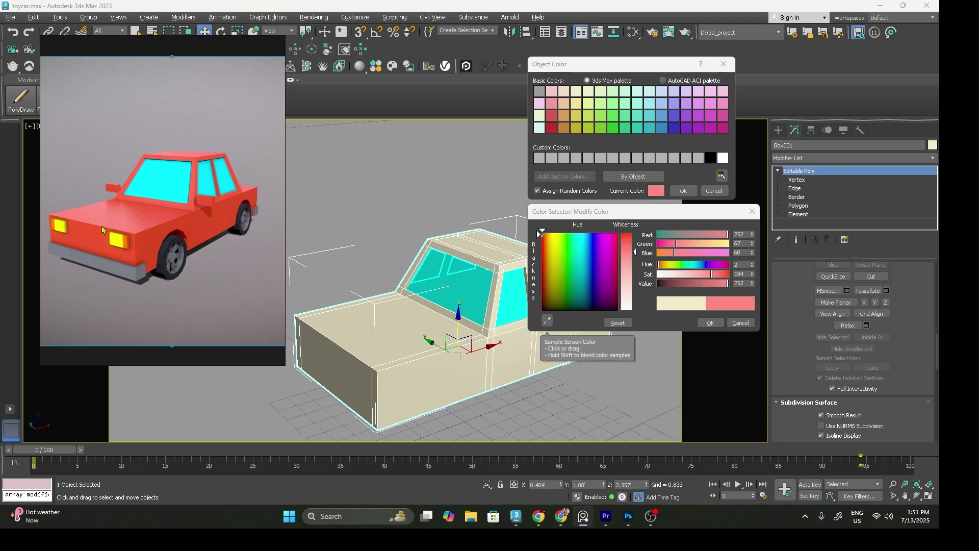
click(709, 323)
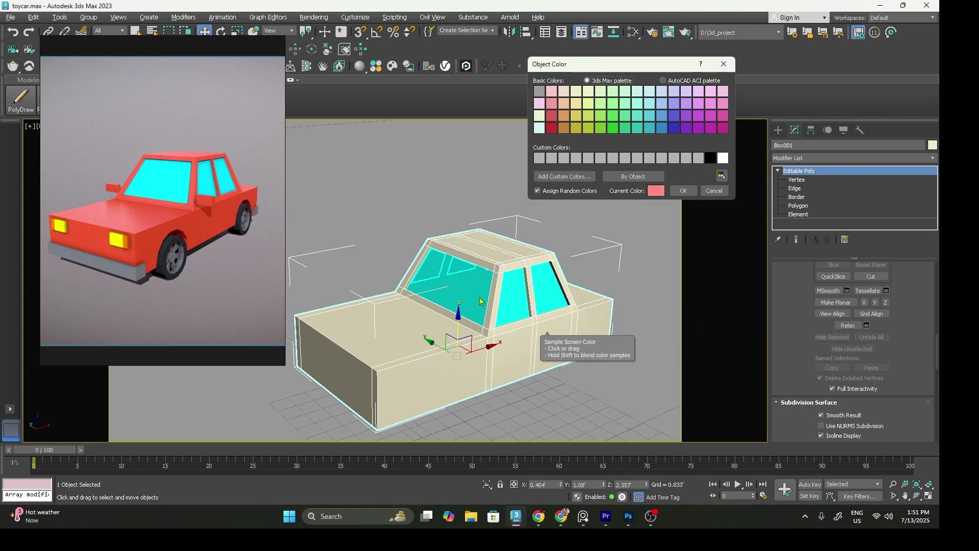
Replace the car body's colour choice with the dark red from the basic 3ds Max palette and apply it.
click(552, 128)
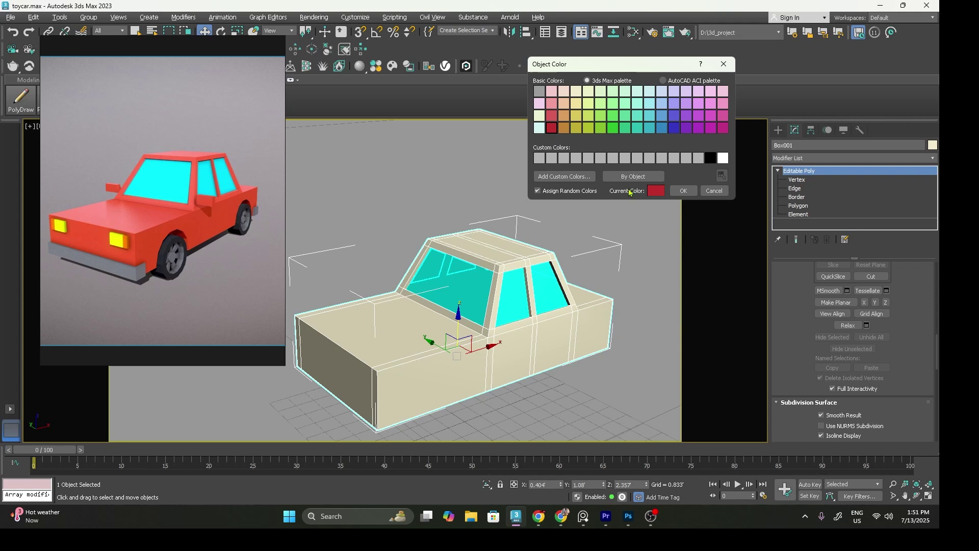
click(683, 191)
scroll(492, 235, down, 3)
alt+middle_drag(492, 235, 473, 305)
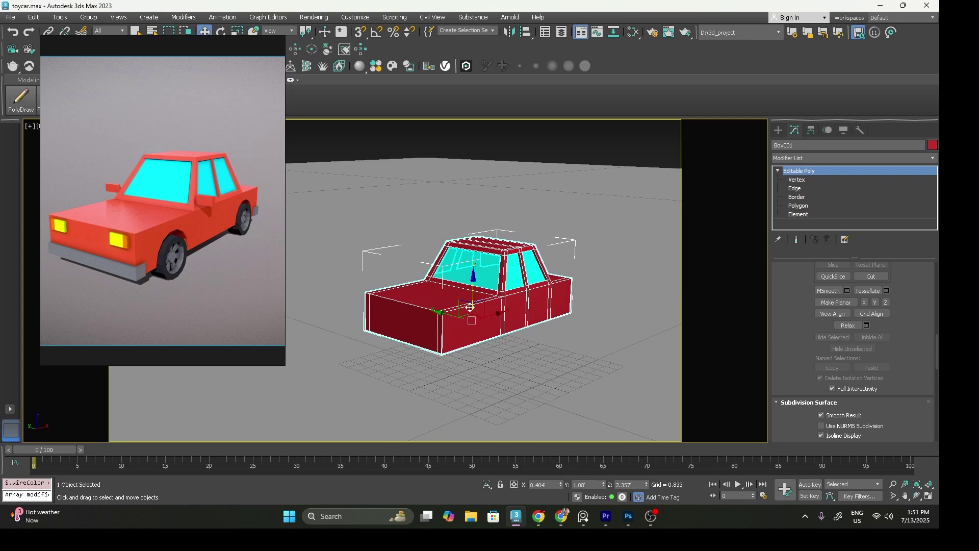
scroll(470, 307, up, 2)
scroll(495, 296, up, 1)
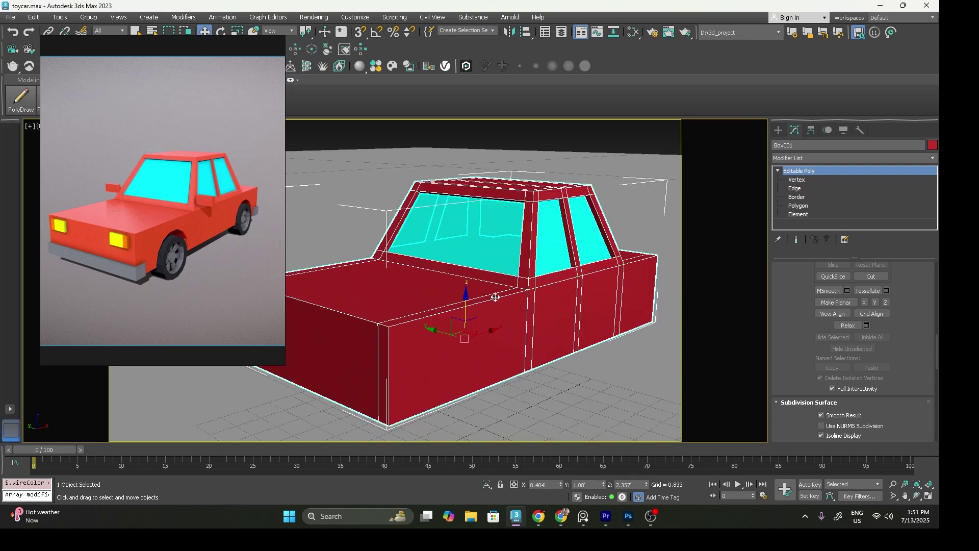
Connect the ring of vertical edges on the front windshield pillar, adding a horizontal edge loop near its base.
scroll(506, 277, up, 2)
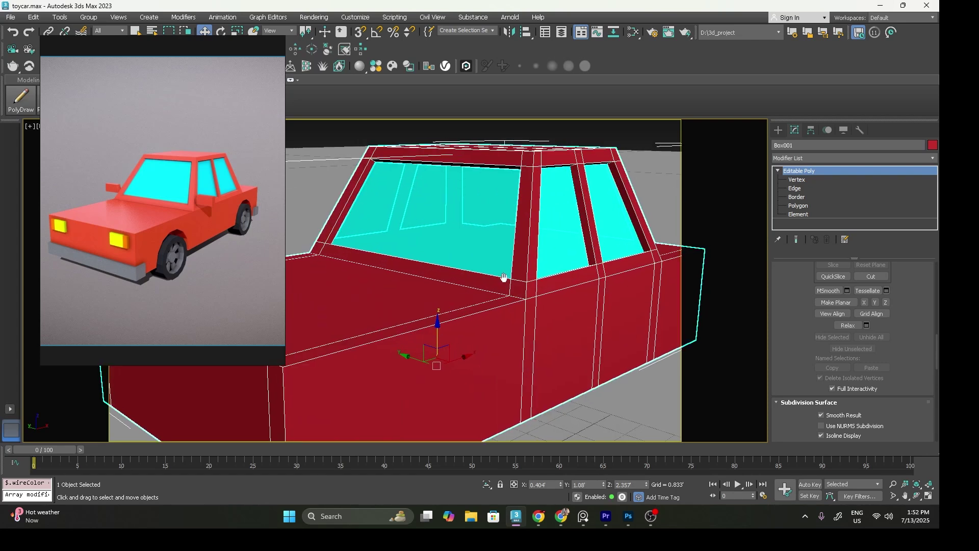
click(795, 189)
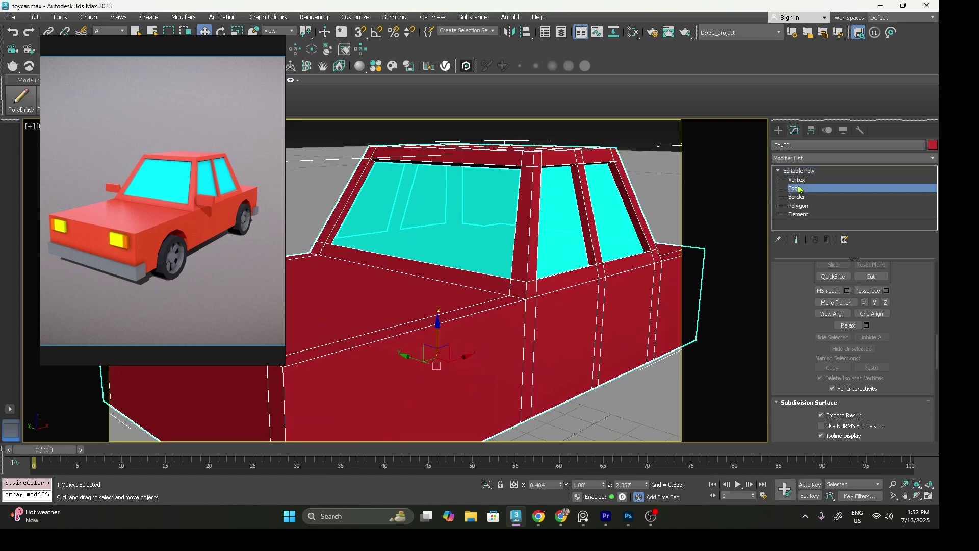
click(527, 257)
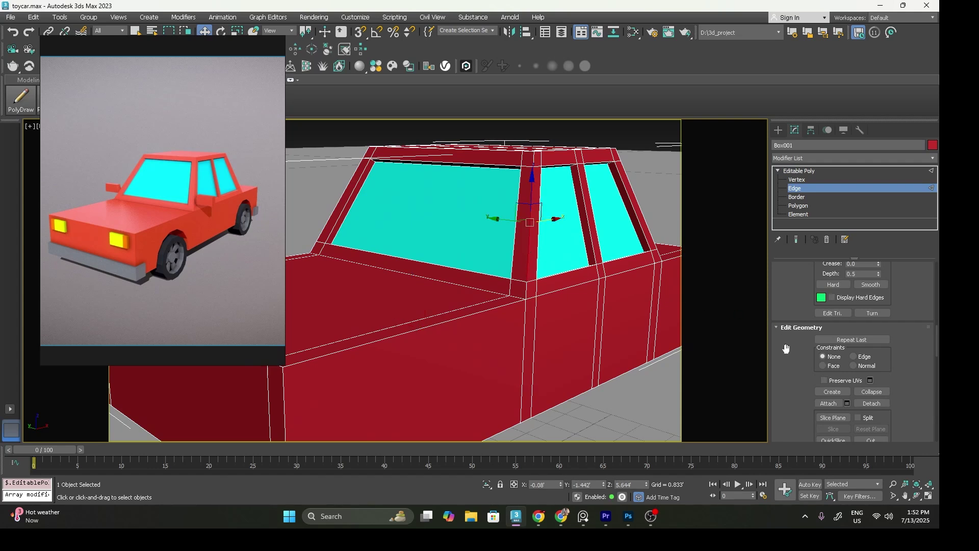
scroll(782, 362, up, 6)
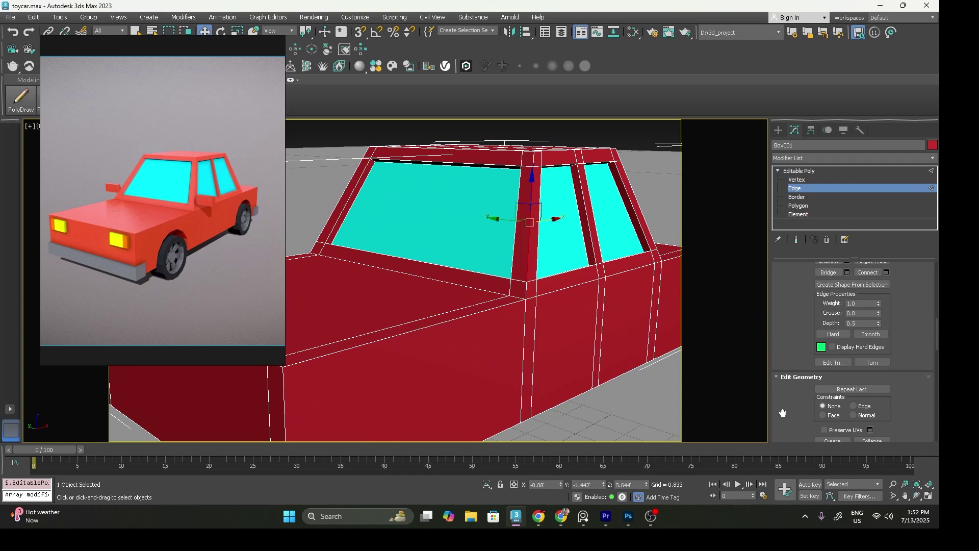
scroll(798, 379, up, 5)
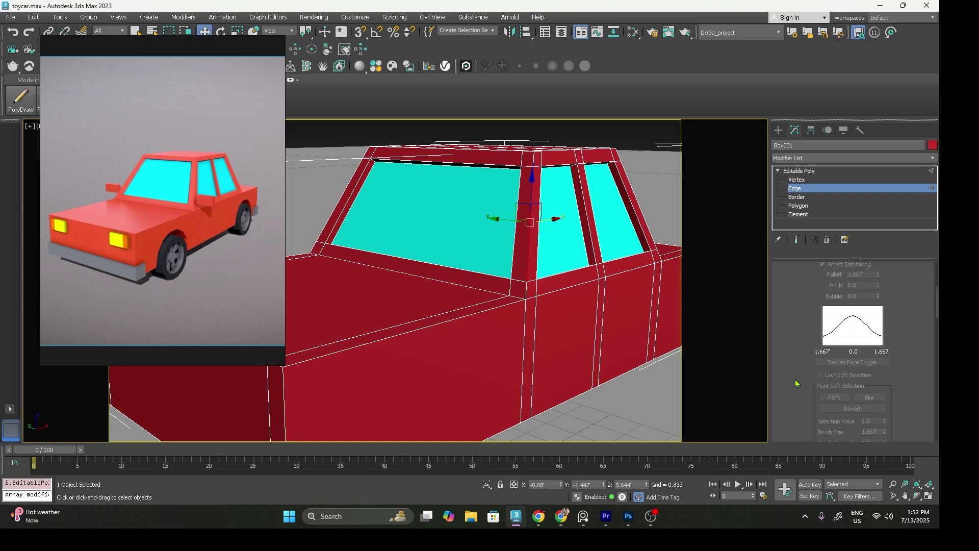
click(829, 328)
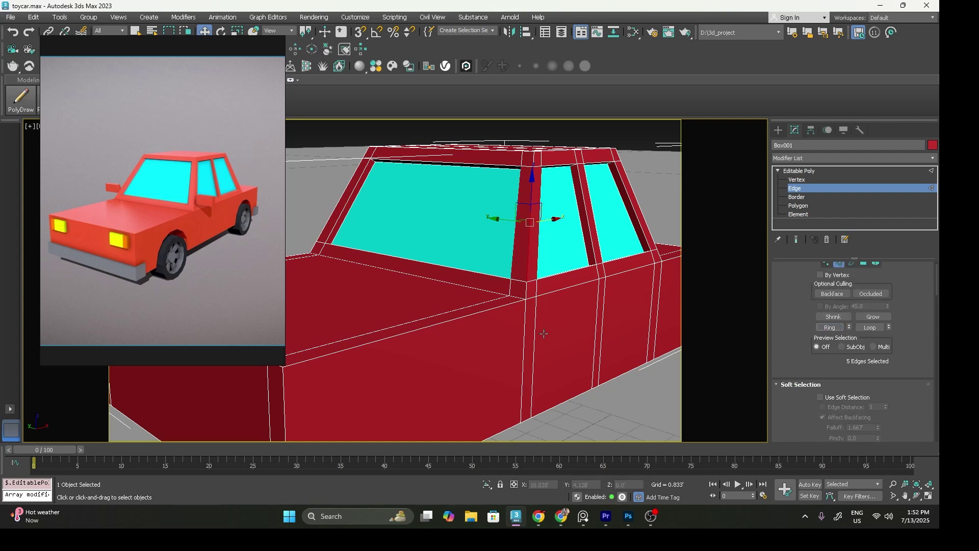
right_click(522, 269)
click(509, 295)
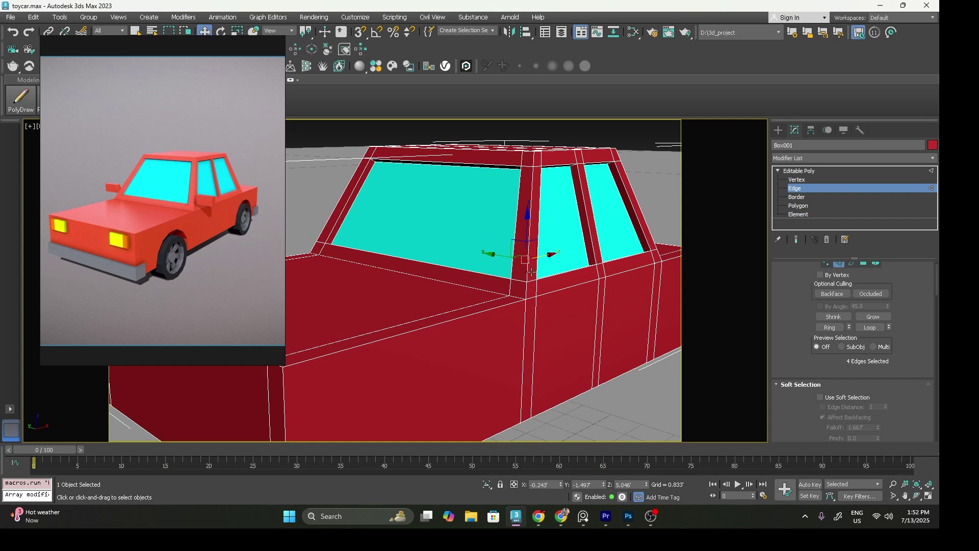
Inset the small side polygon at the base of the front windshield pillar, using the Group inset type.
click(782, 207)
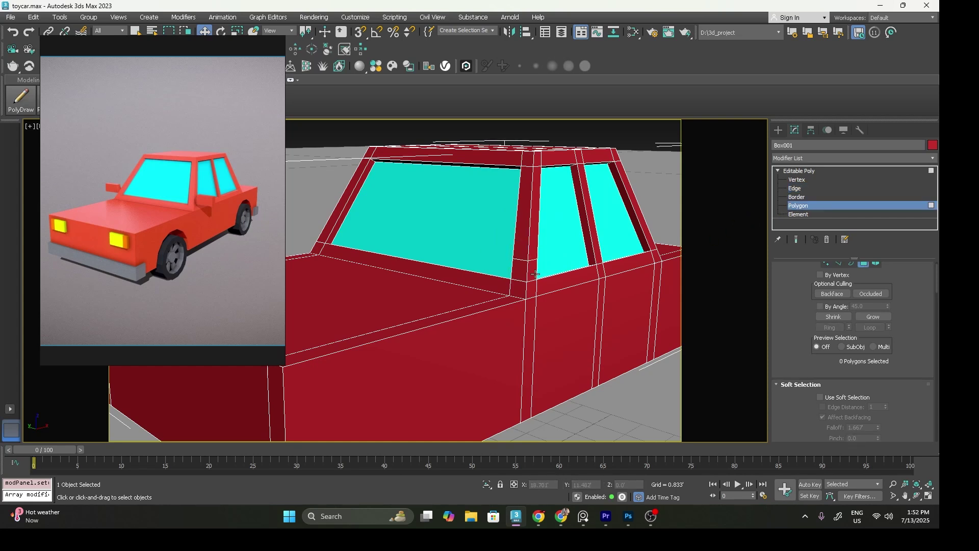
click(532, 272)
right_click(534, 277)
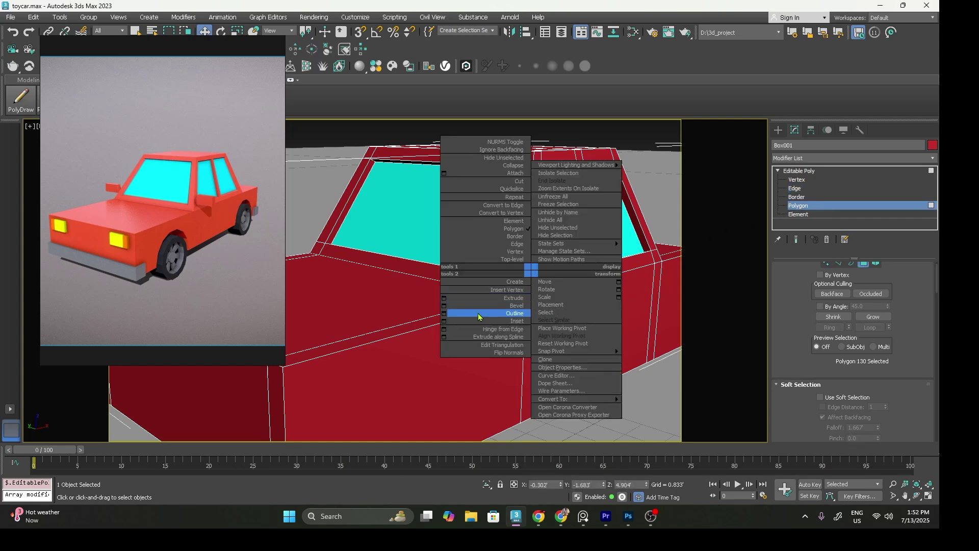
click(445, 317)
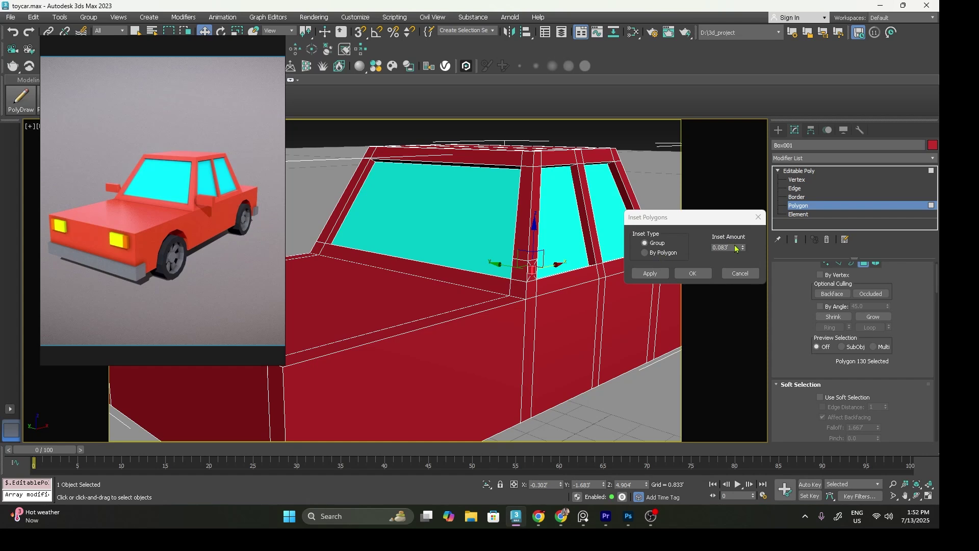
drag(743, 249, 742, 237)
click(693, 273)
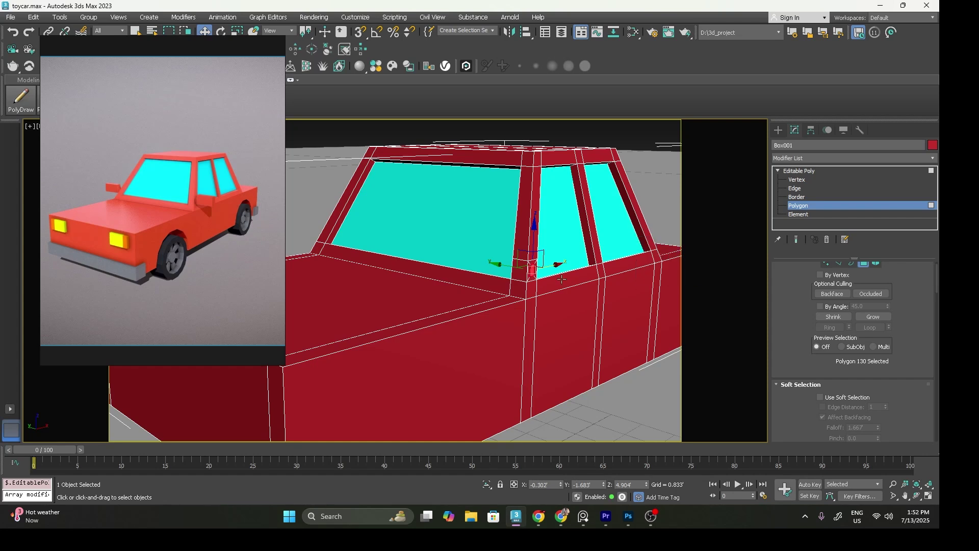
Extrude the inset pillar polygon outward by 0.061' and again by 0.574' as a mirror arm, and lower its end slightly.
right_click(532, 269)
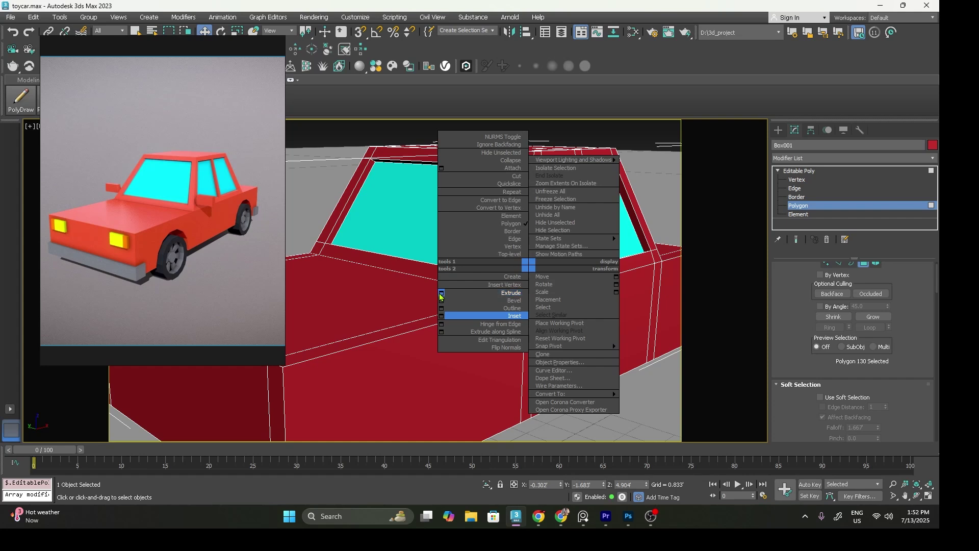
click(441, 293)
right_click(743, 251)
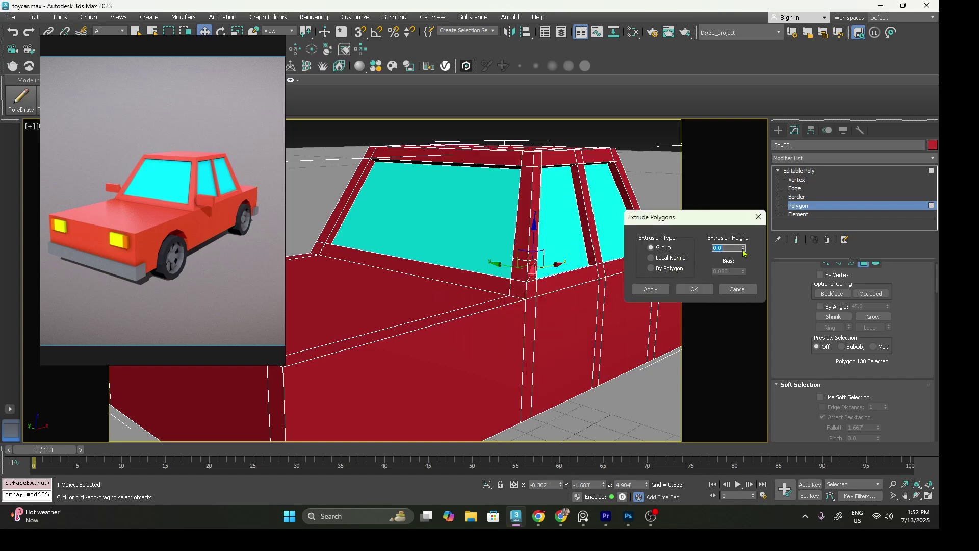
drag(743, 251, 740, 209)
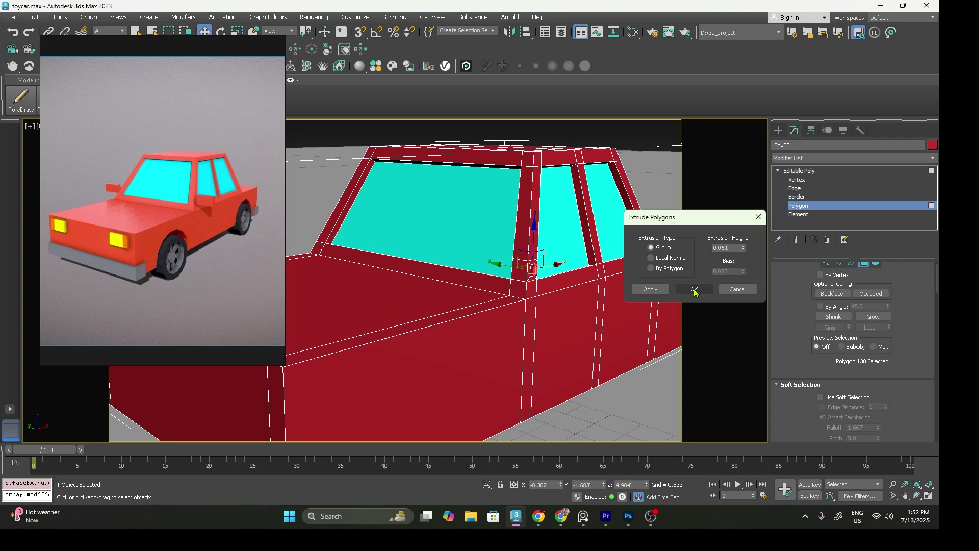
click(654, 292)
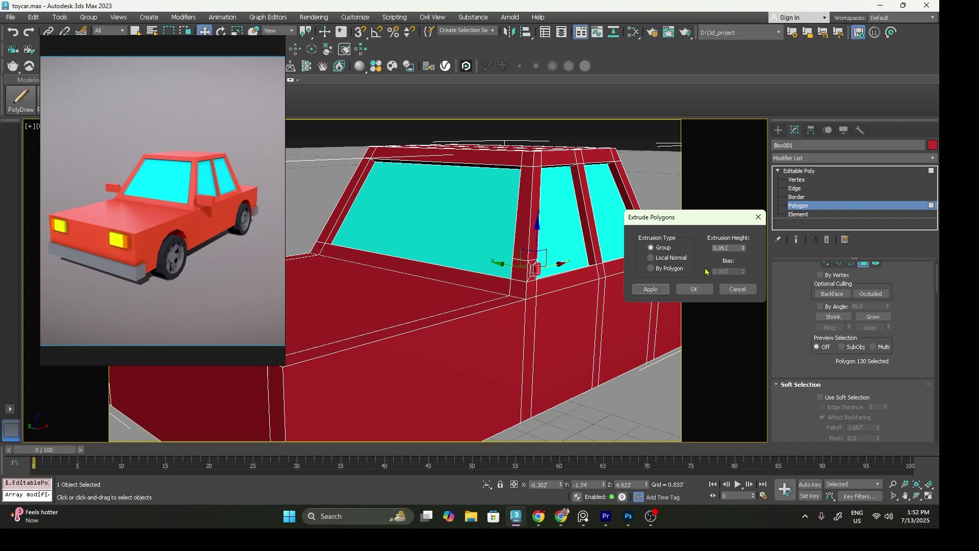
drag(743, 247, 741, 414)
key(Return)
drag(566, 236, 572, 247)
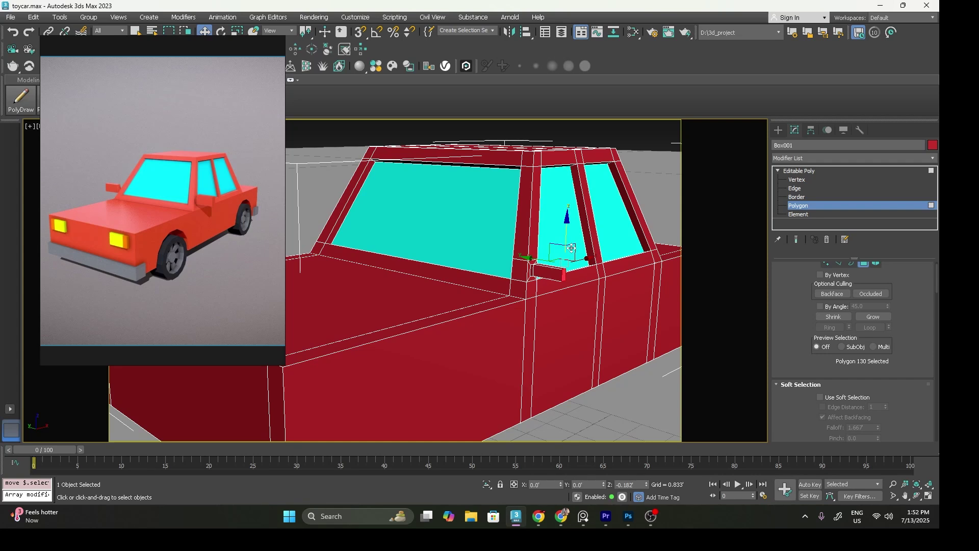
Extrude the upper and lower polygons of the mirror arm's outer section by 0.132' to form the side mirror.
alt+middle_drag(567, 261, 552, 316)
click(548, 263)
ctrl+click(546, 268)
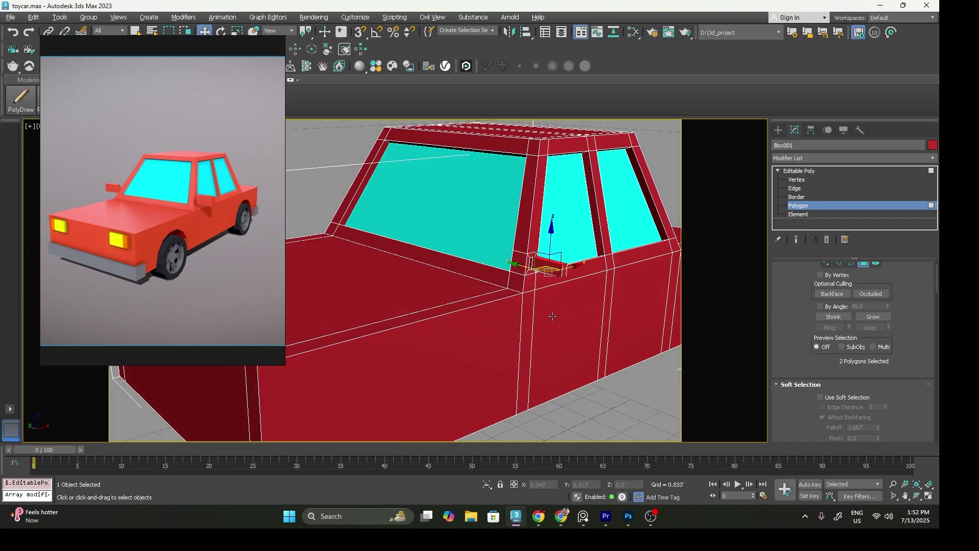
scroll(552, 316, up, 3)
right_click(541, 278)
click(458, 298)
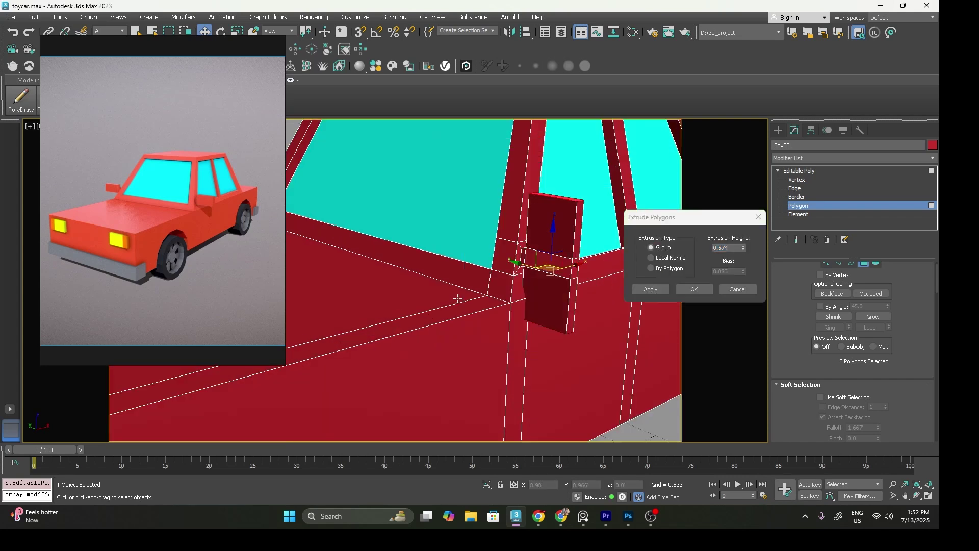
drag(742, 252, 743, 166)
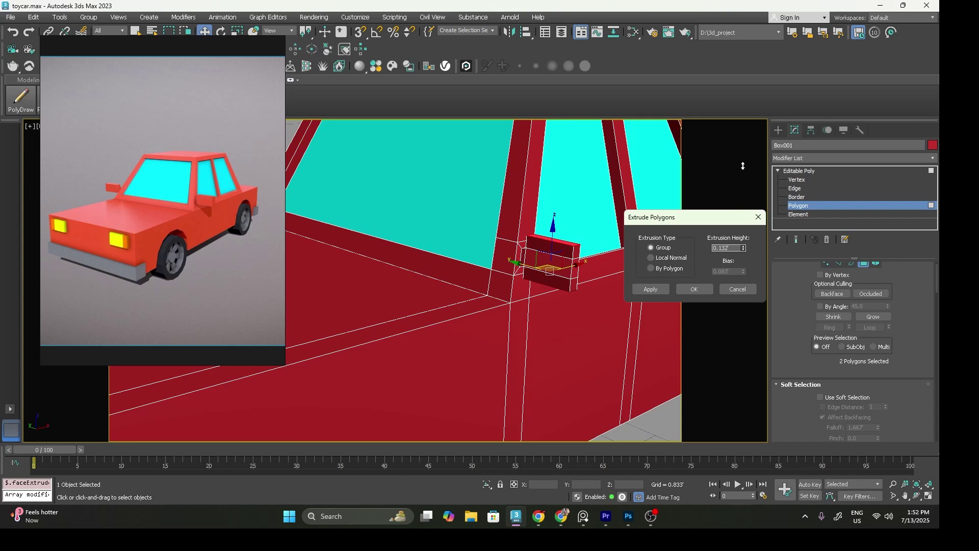
click(694, 289)
Create a thin rectangular headlight box on the car's front face near the side corner, using AutoGrid.
scroll(563, 303, down, 5)
mouse_move(563, 303)
alt+middle_down()
mouse_move(512, 284)
mouse_move(524, 317)
mouse_move(559, 293)
alt+middle_up()
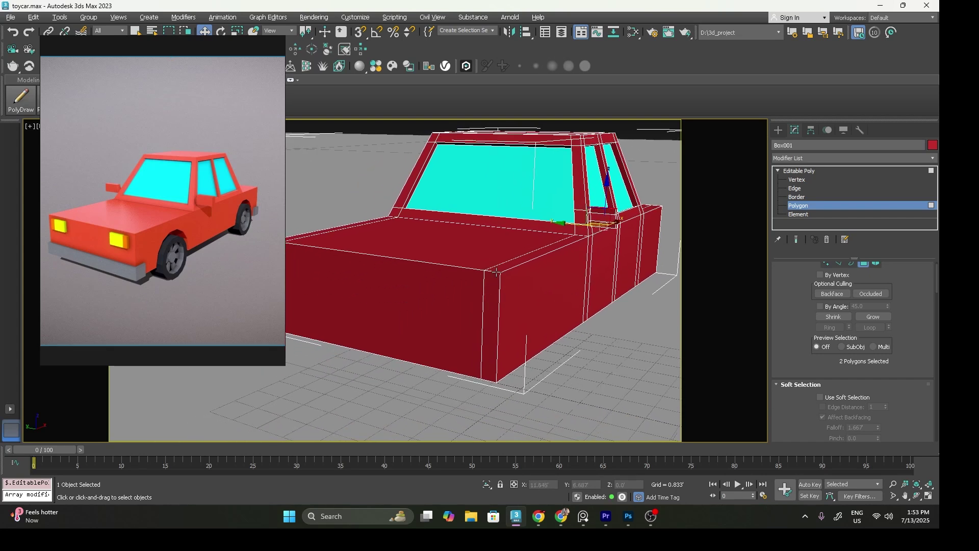
click(797, 180)
click(778, 129)
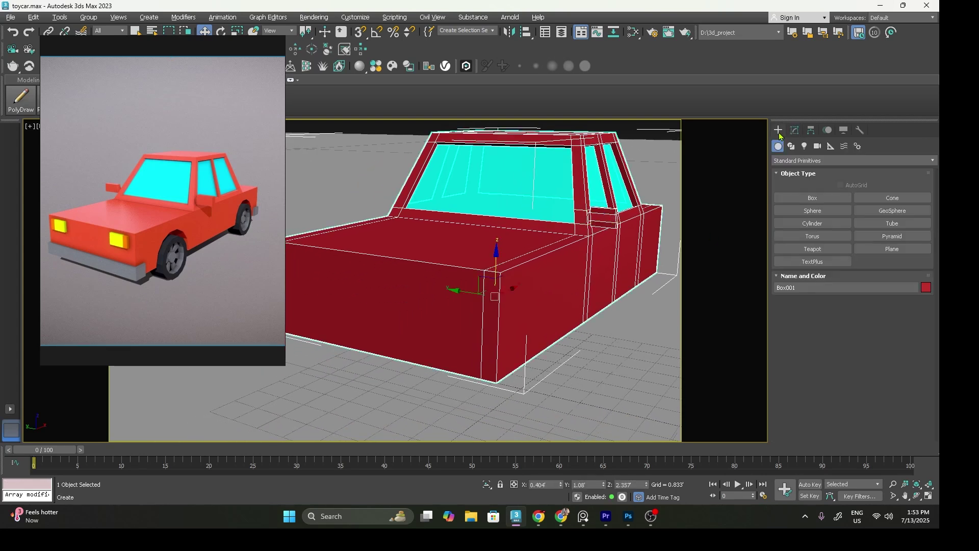
click(812, 198)
click(840, 185)
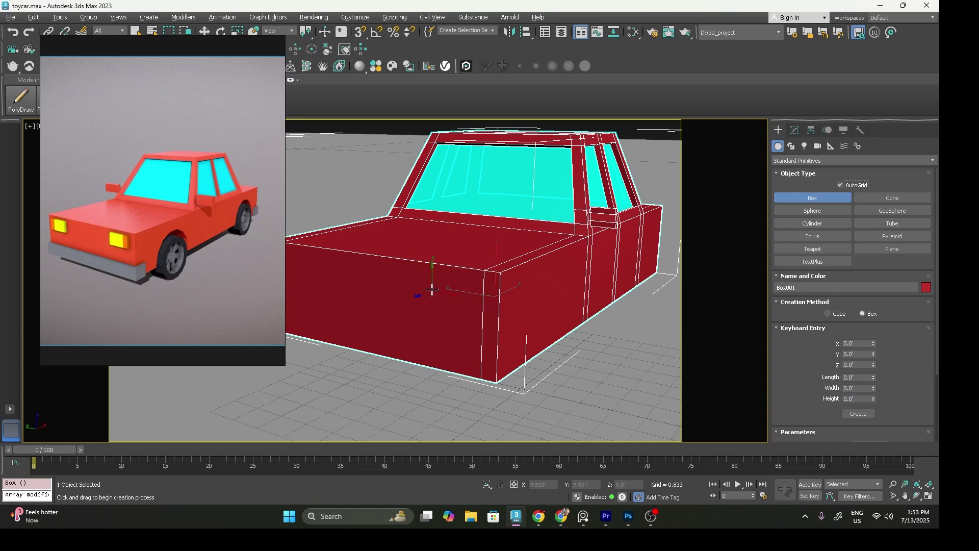
drag(429, 275, 472, 305)
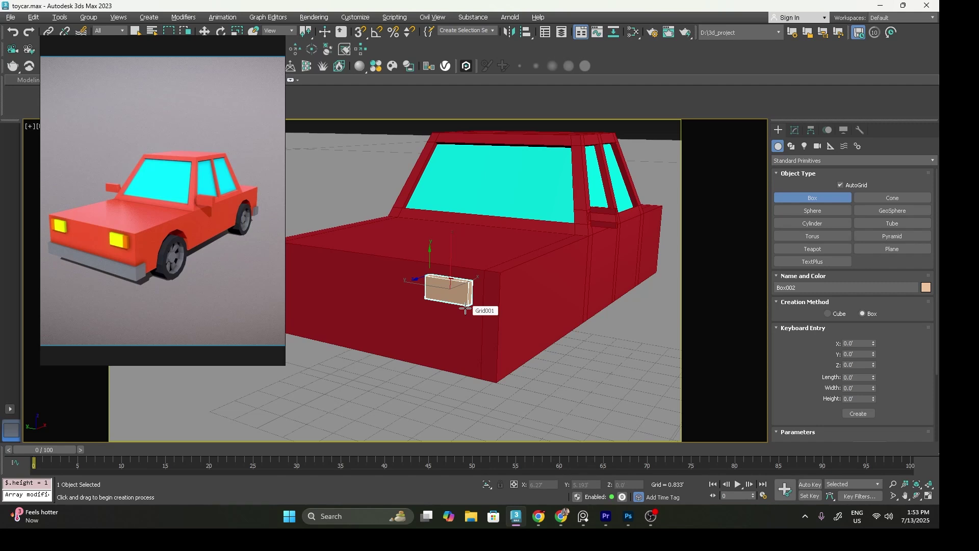
click(465, 308)
Convert the headlight box to an Editable Poly and show its sub-object levels.
right_click(449, 291)
right_click(445, 284)
mouse_move(489, 413)
click(569, 420)
click(797, 179)
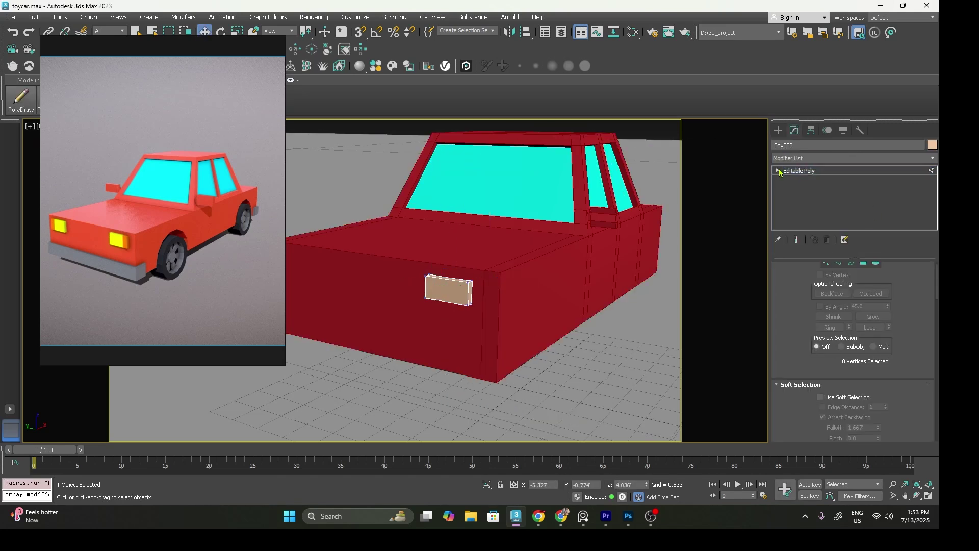
Connect the headlight box's four horizontal edges with one vertical segment, using a slide of 41.
click(796, 188)
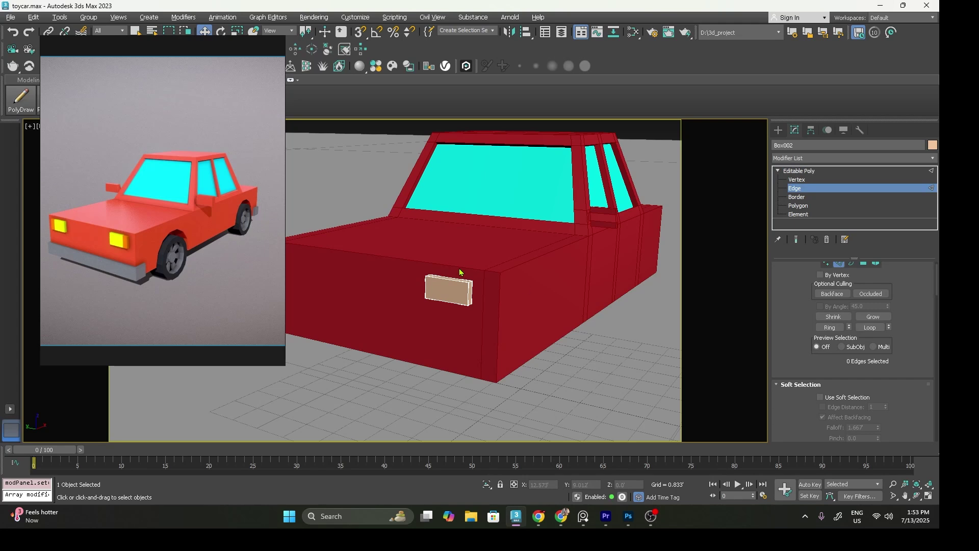
drag(447, 315, 443, 304)
right_click(442, 302)
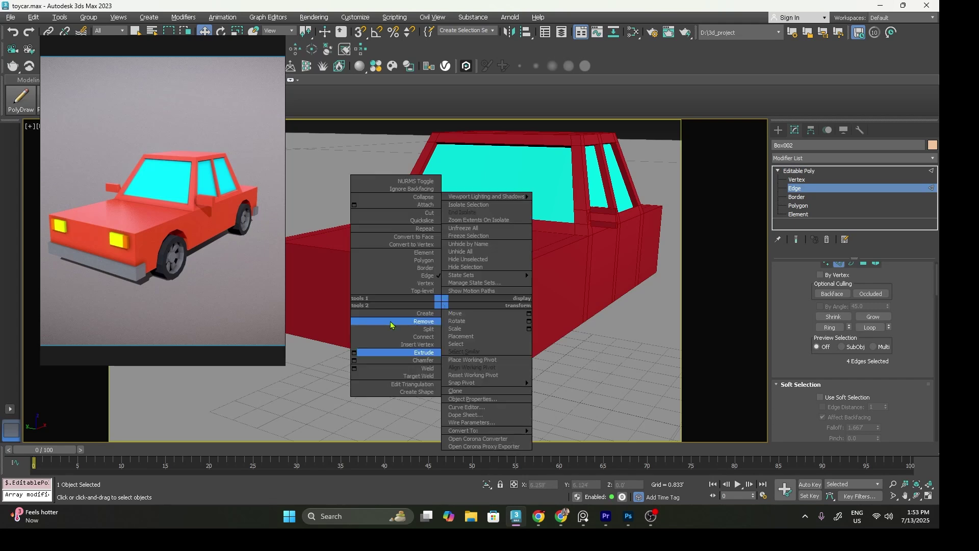
click(354, 337)
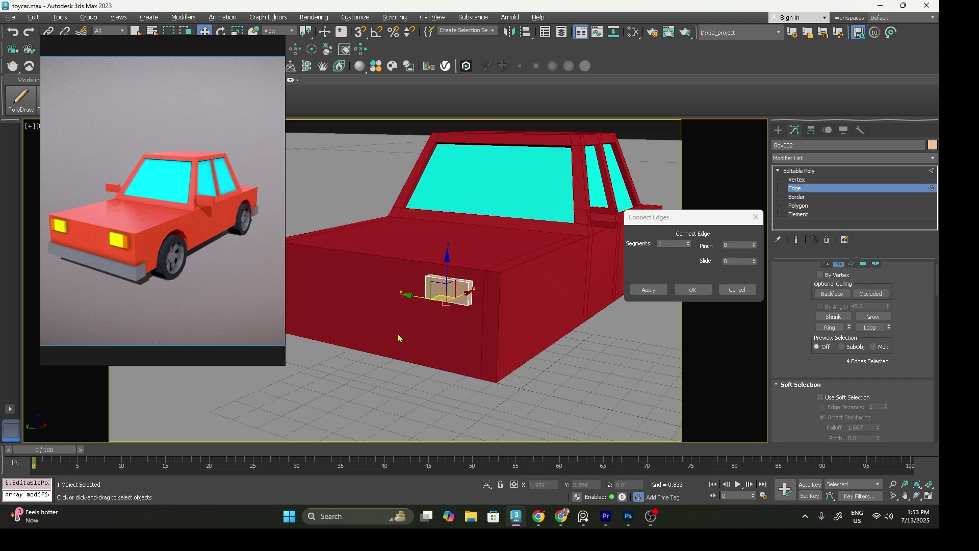
drag(754, 261, 758, 245)
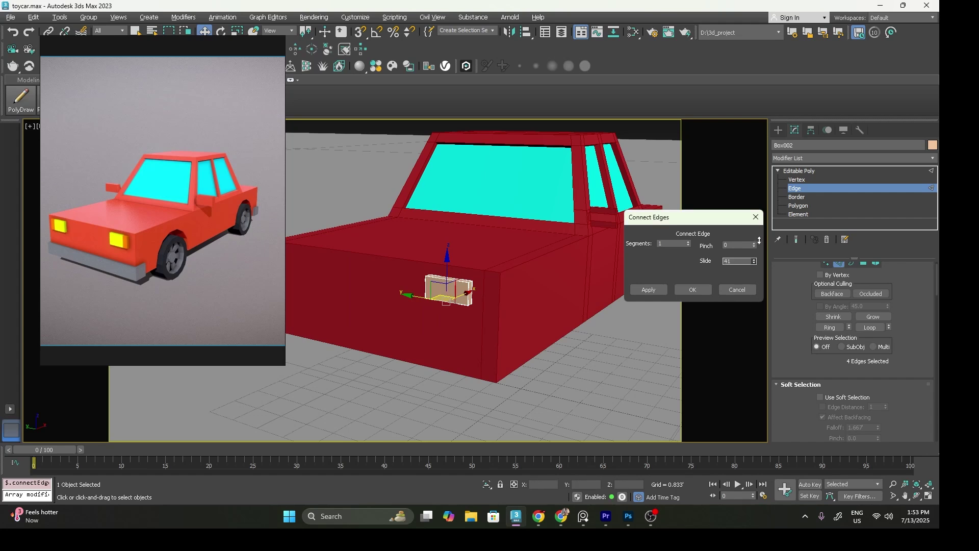
click(692, 289)
Detach the five polygons of the headlight box's narrow outer section as a separate object.
key(4)
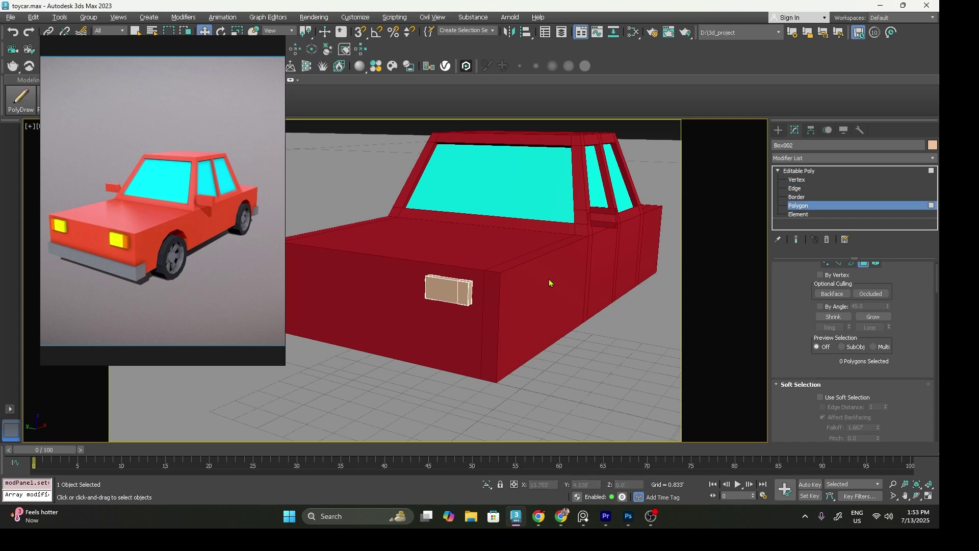
alt+middle_drag(486, 293, 500, 290)
drag(469, 317, 468, 317)
alt+middle_drag(469, 316, 463, 316)
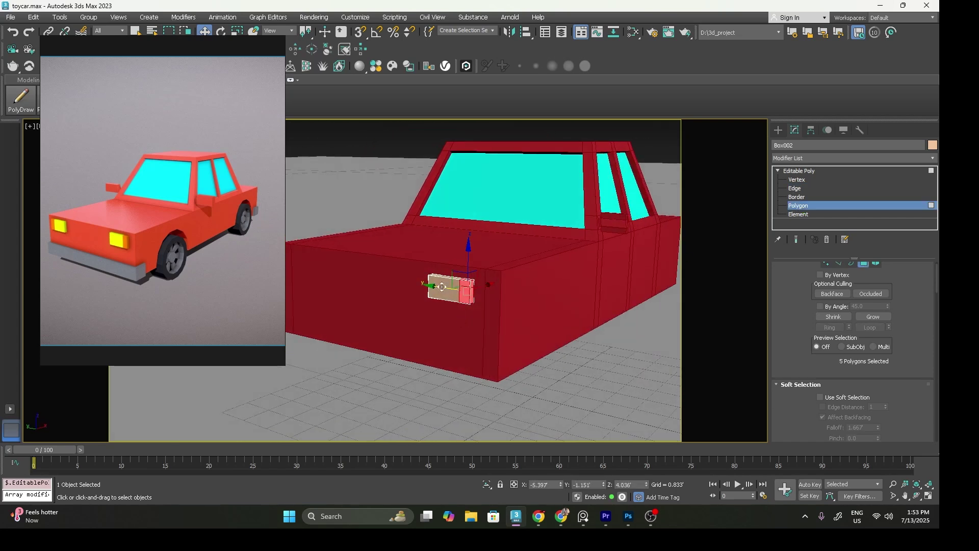
scroll(905, 341, down, 10)
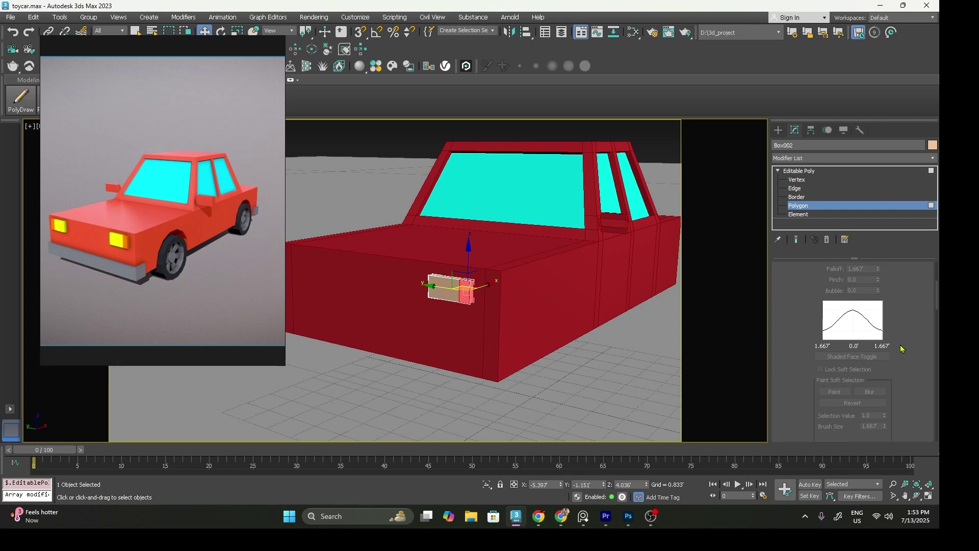
scroll(901, 349, down, 3)
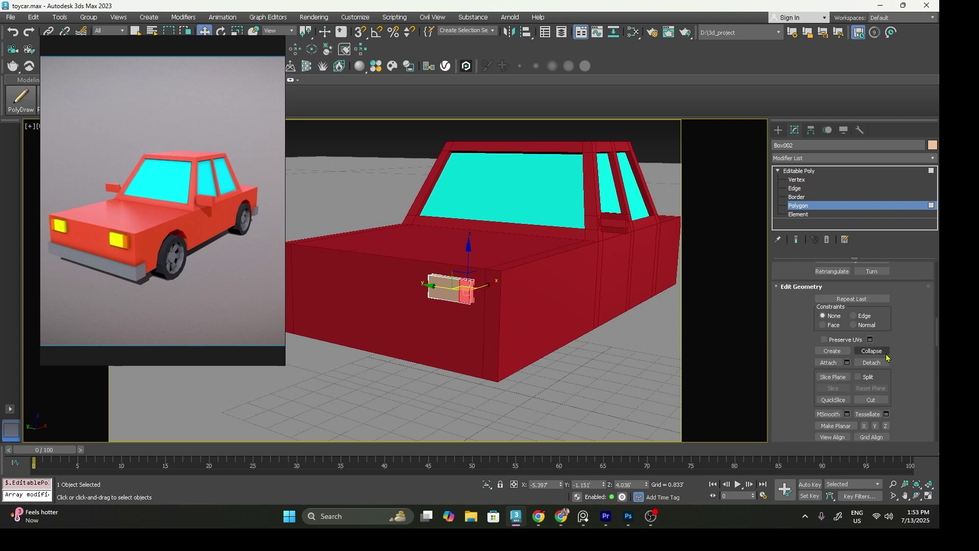
click(872, 363)
click(719, 256)
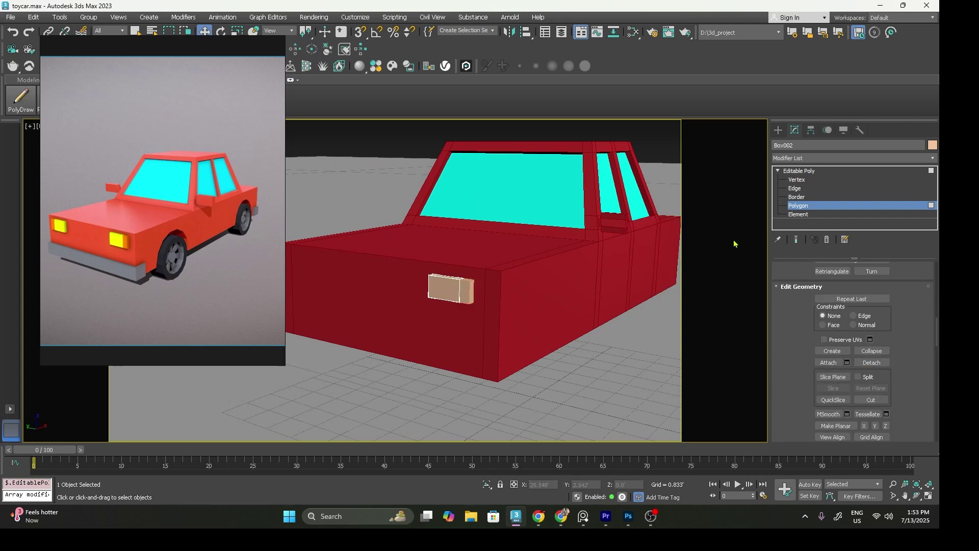
Leave polygon editing and recolour the main headlight box yellow by sampling the headlight in the reference image.
click(816, 172)
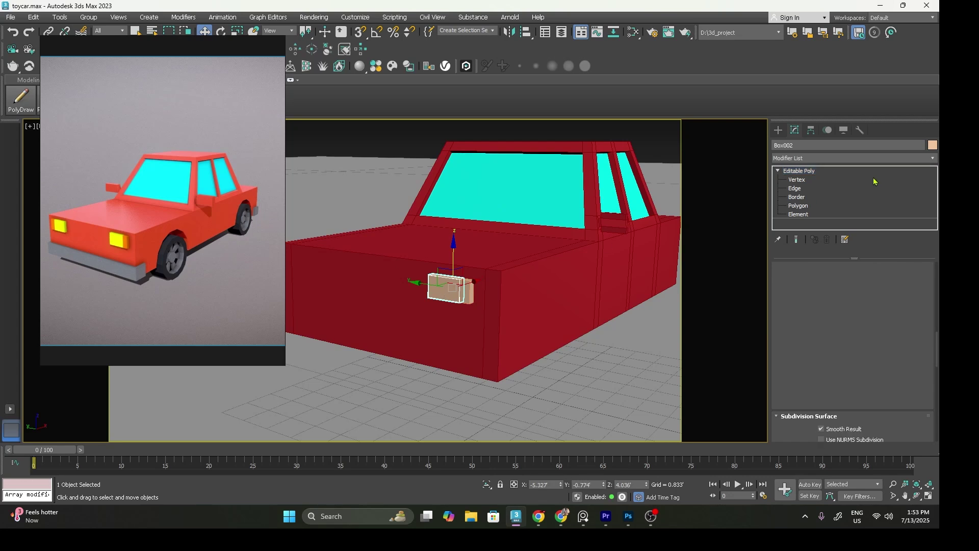
click(932, 147)
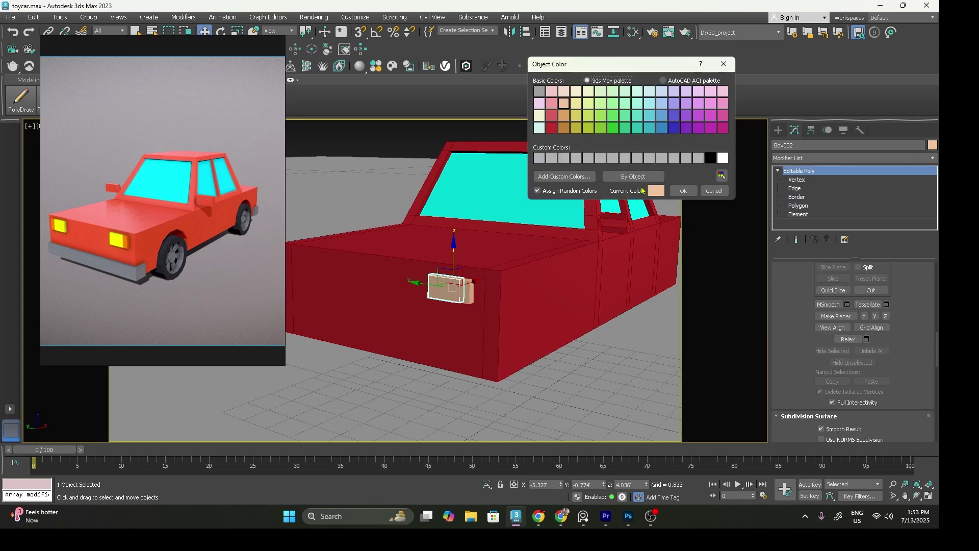
click(552, 177)
click(547, 320)
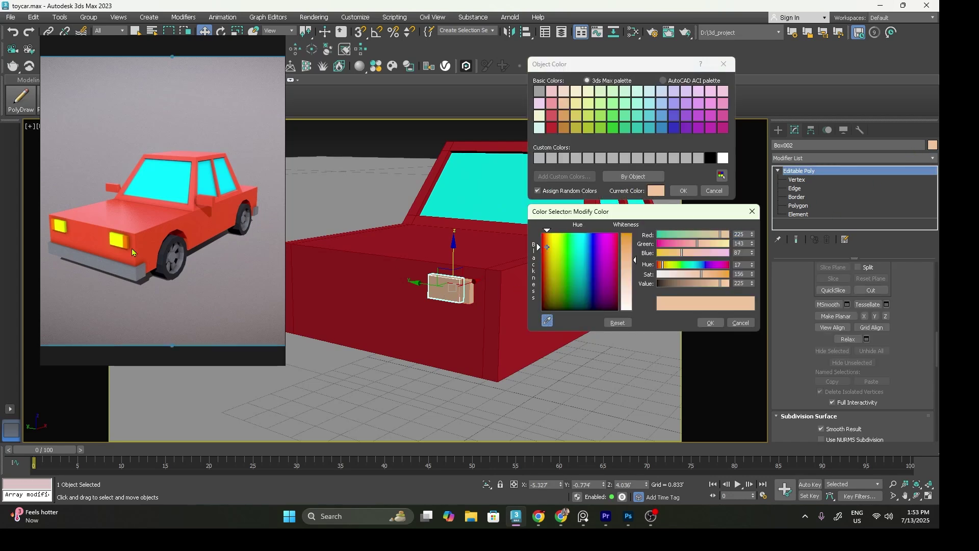
click(117, 247)
click(710, 323)
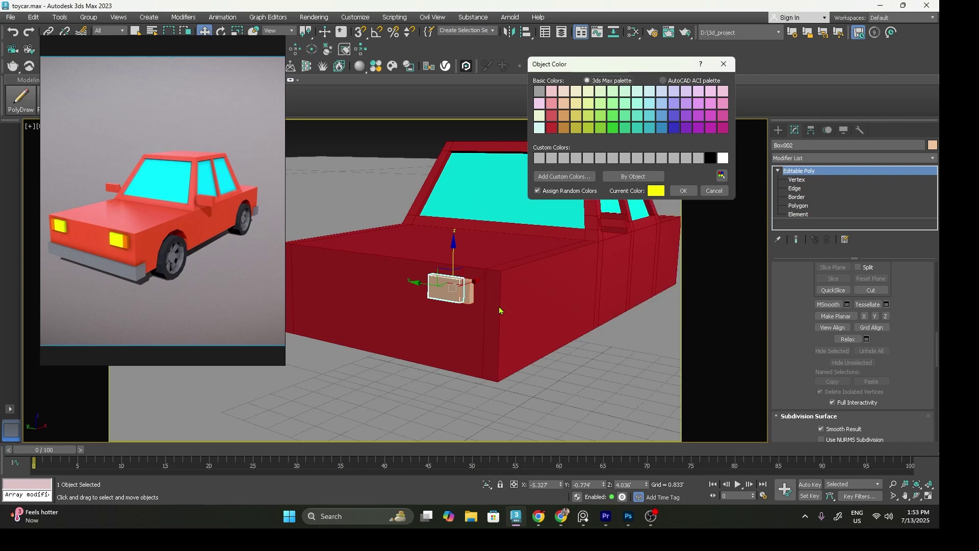
click(683, 190)
Recolour the detached outer section of the headlight orange by sampling the headlight's edge in the reference image.
click(467, 292)
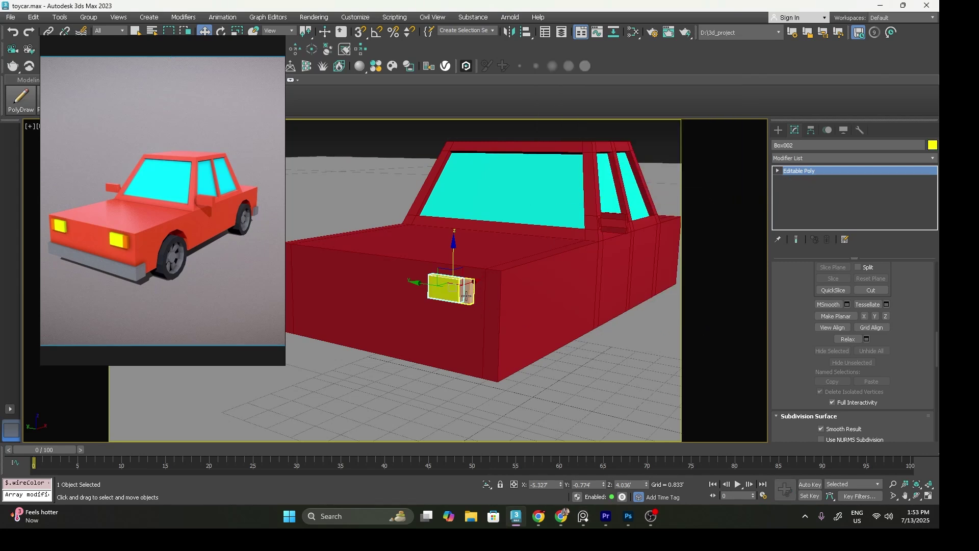
click(933, 145)
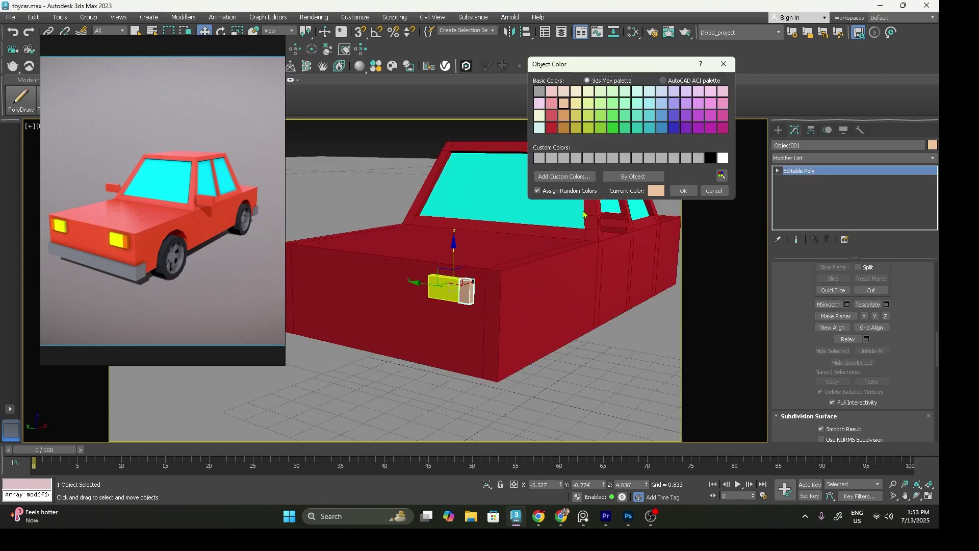
click(656, 190)
click(547, 321)
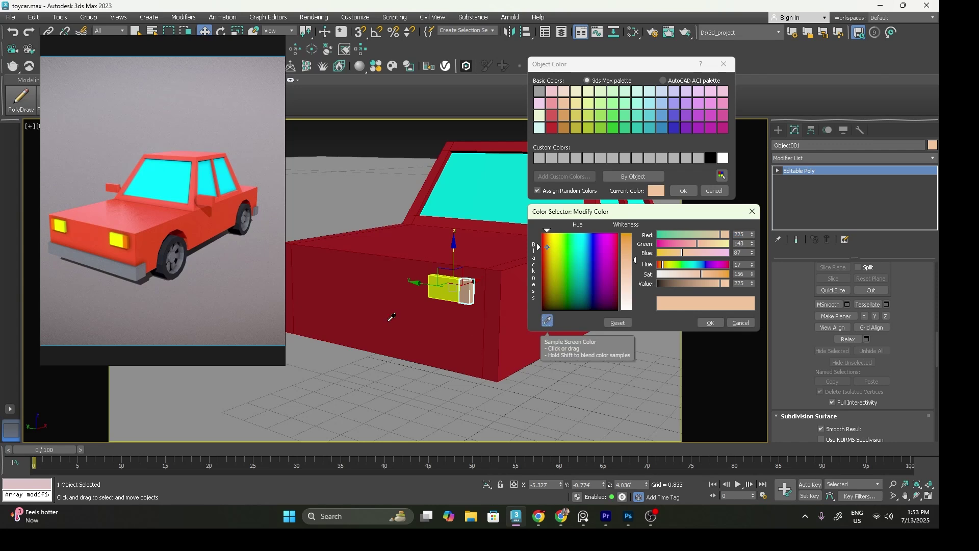
click(125, 245)
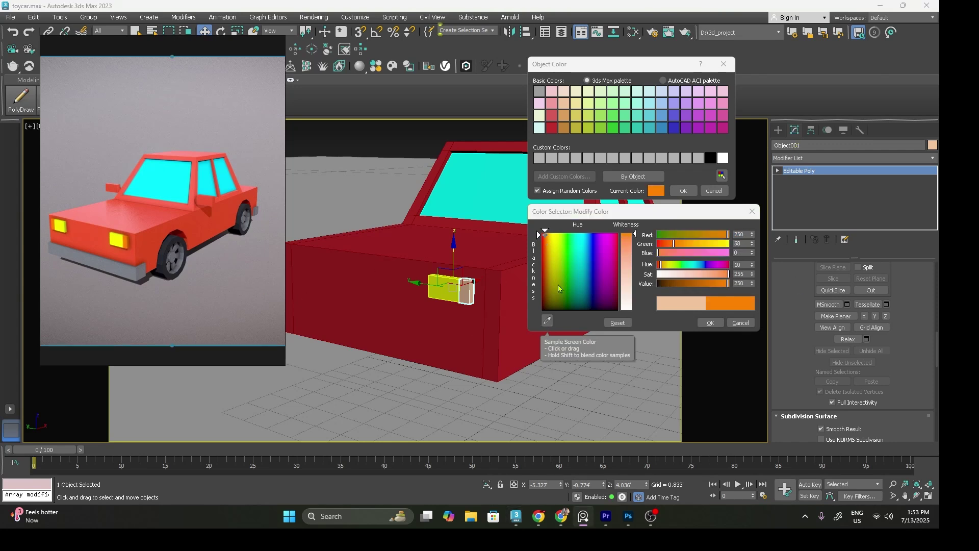
click(709, 323)
click(682, 192)
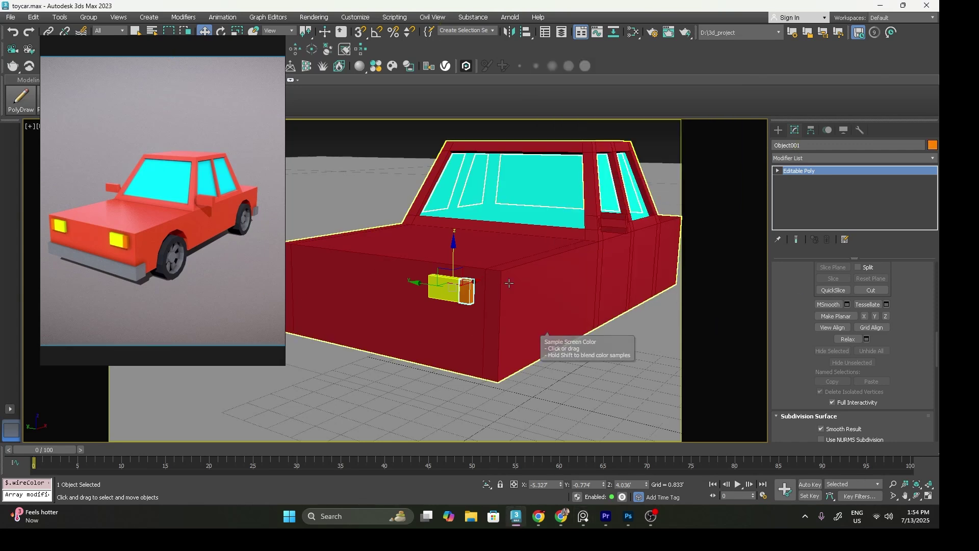
Mirror both headlight parts along Y as a copy and move the copy to the opposite side of the car's front.
ctrl+click(442, 292)
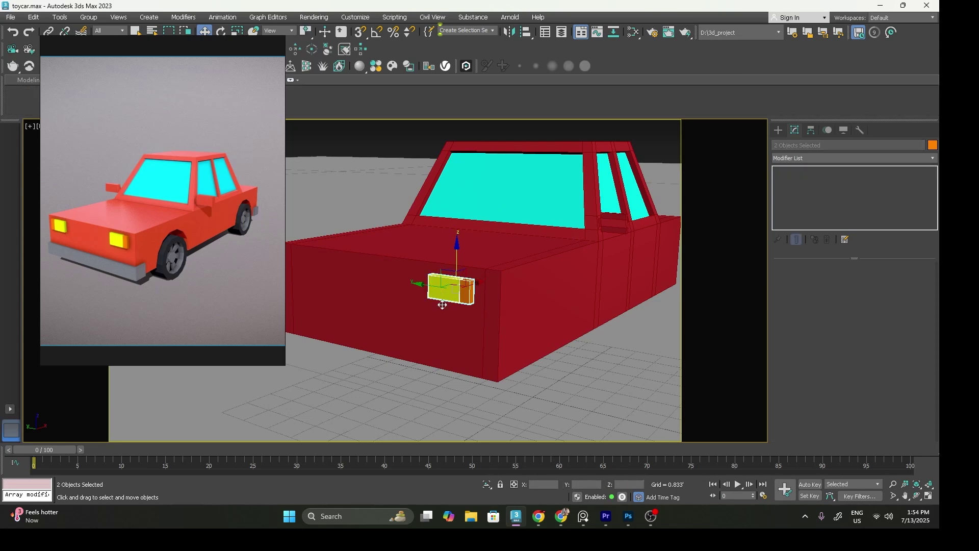
scroll(434, 321, down, 3)
middle_drag(428, 320, 495, 331)
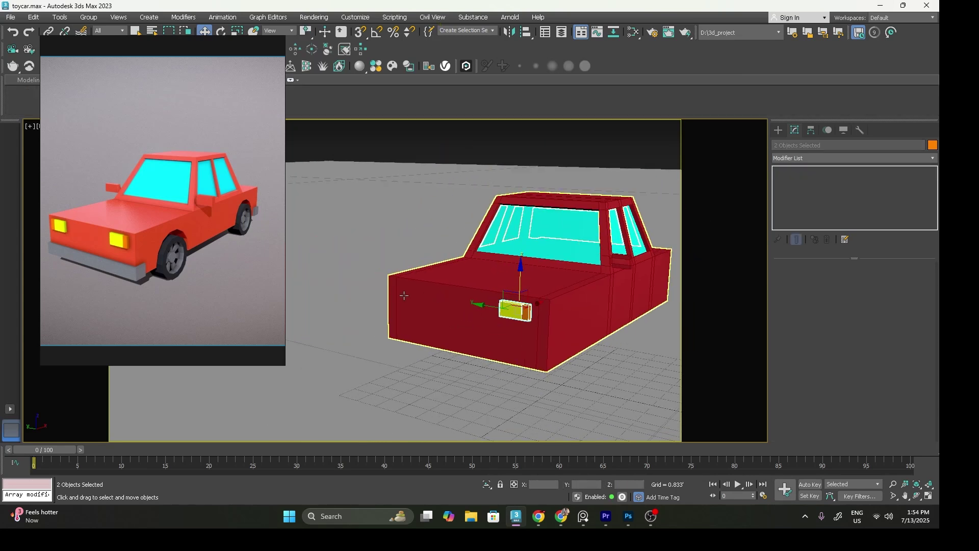
click(510, 34)
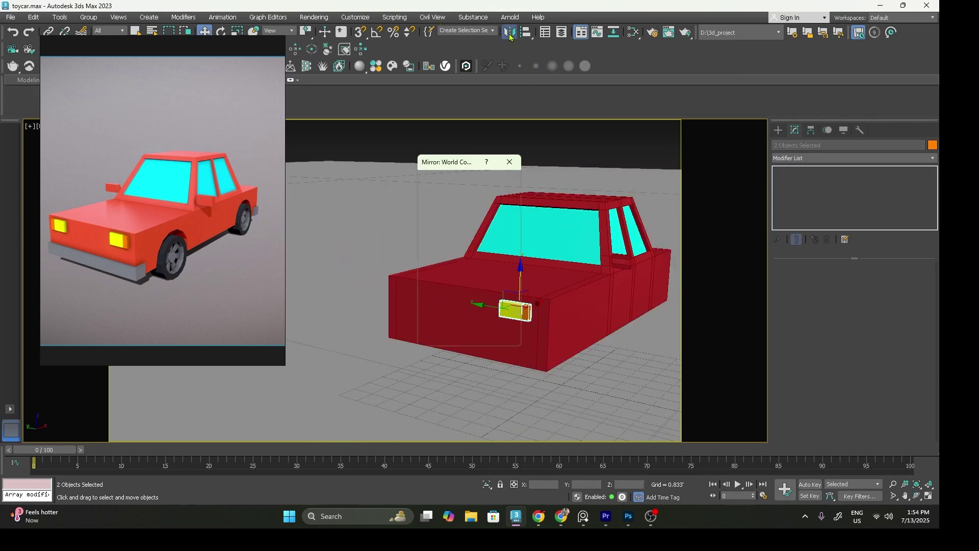
drag(444, 167, 610, 107)
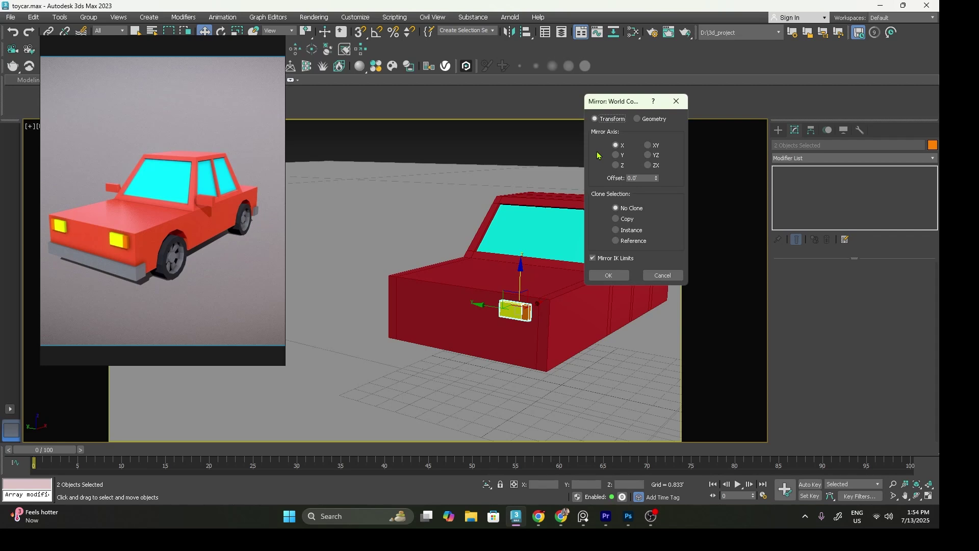
click(616, 155)
click(623, 219)
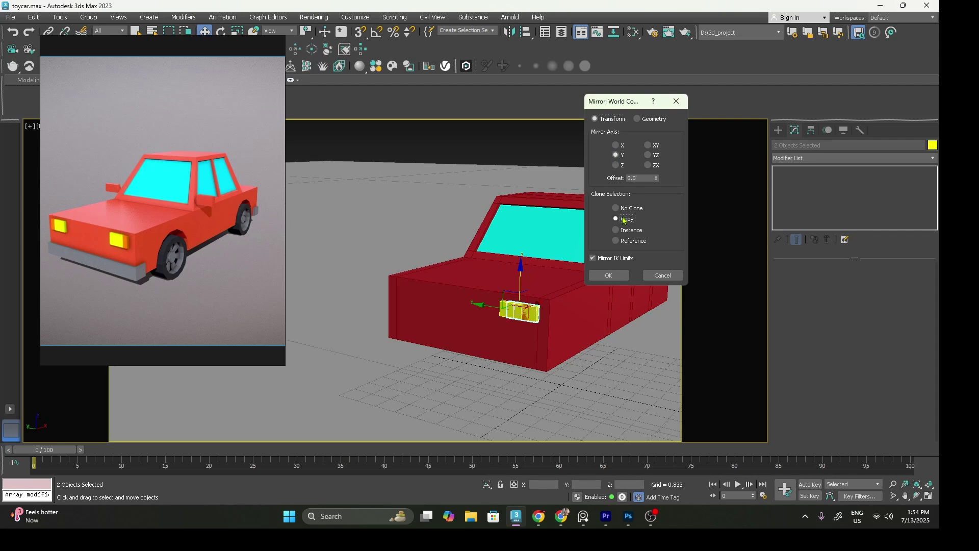
click(609, 276)
drag(485, 309, 378, 298)
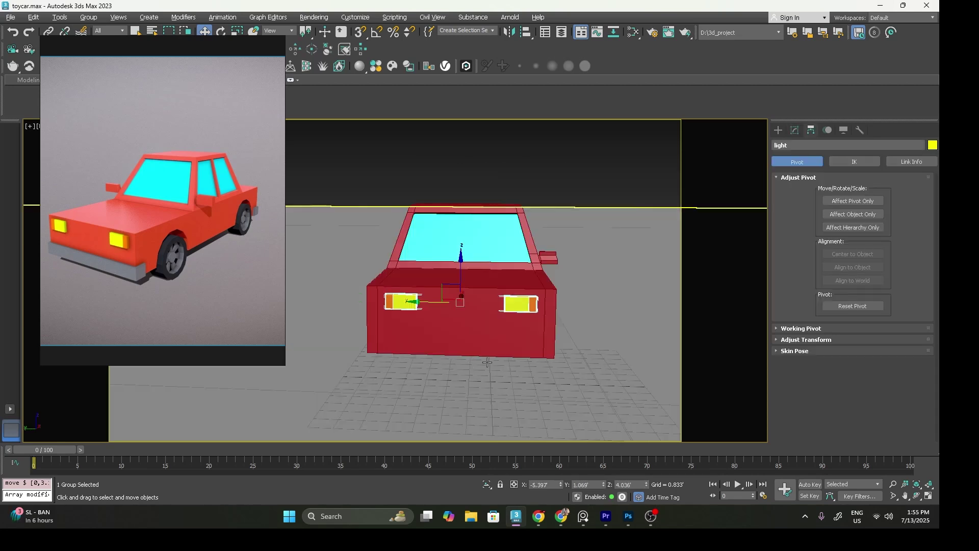
Connect the ring of vertical edges around the car body's lower part with one horizontal loop and raise the loop slightly.
alt+middle_drag(477, 319, 678, 280)
click(482, 318)
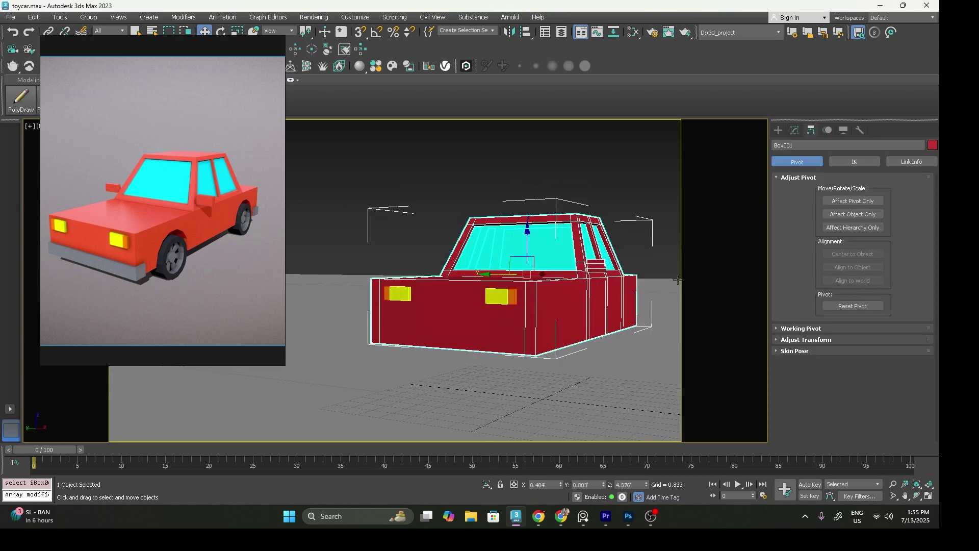
click(794, 130)
click(797, 179)
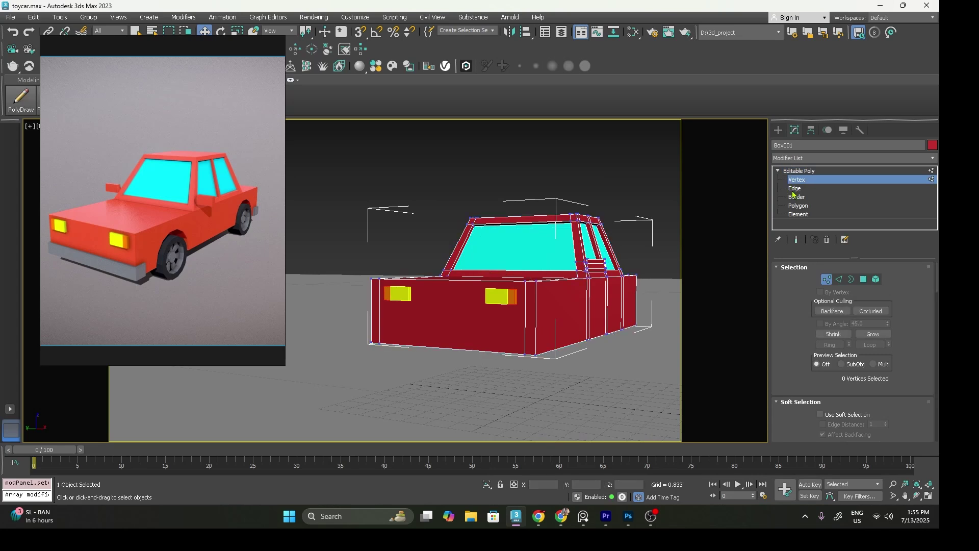
click(794, 189)
click(527, 326)
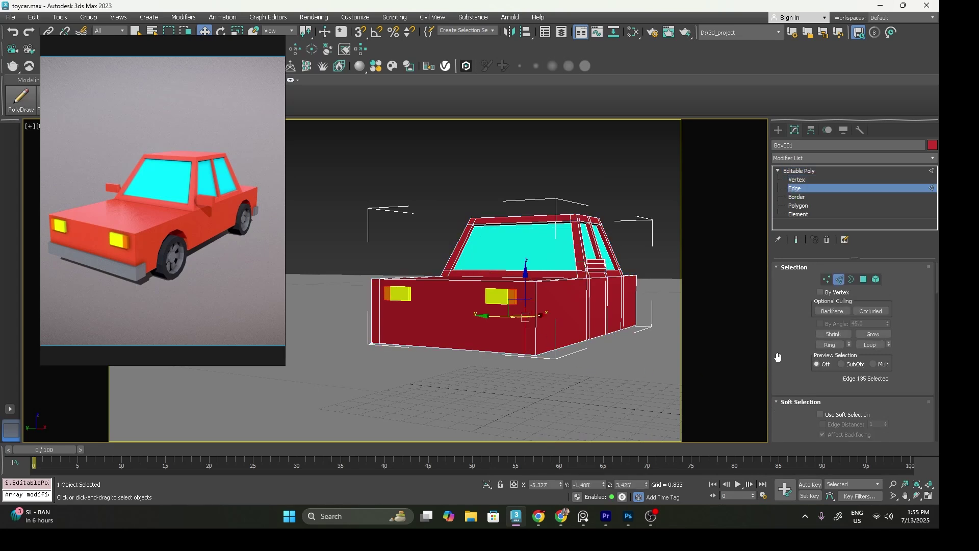
click(829, 345)
right_click(534, 333)
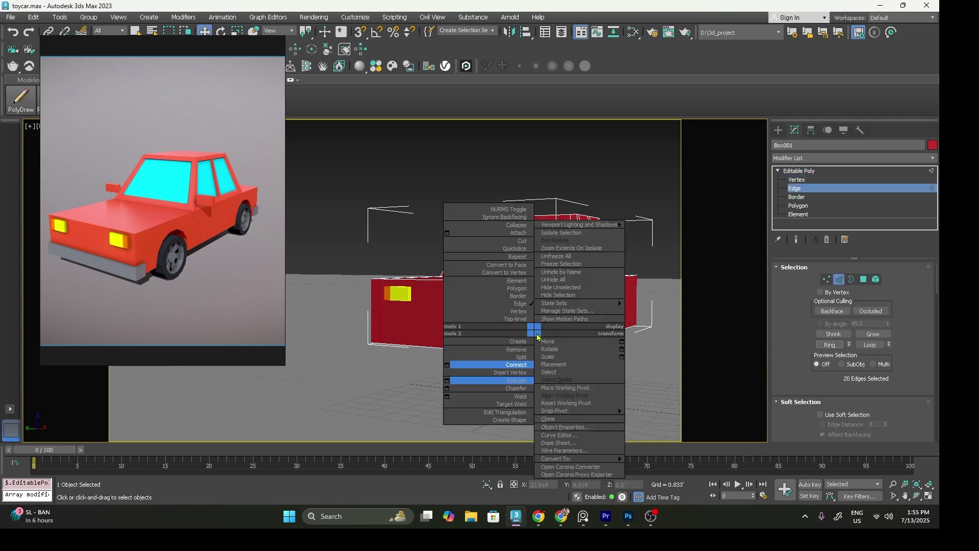
click(523, 365)
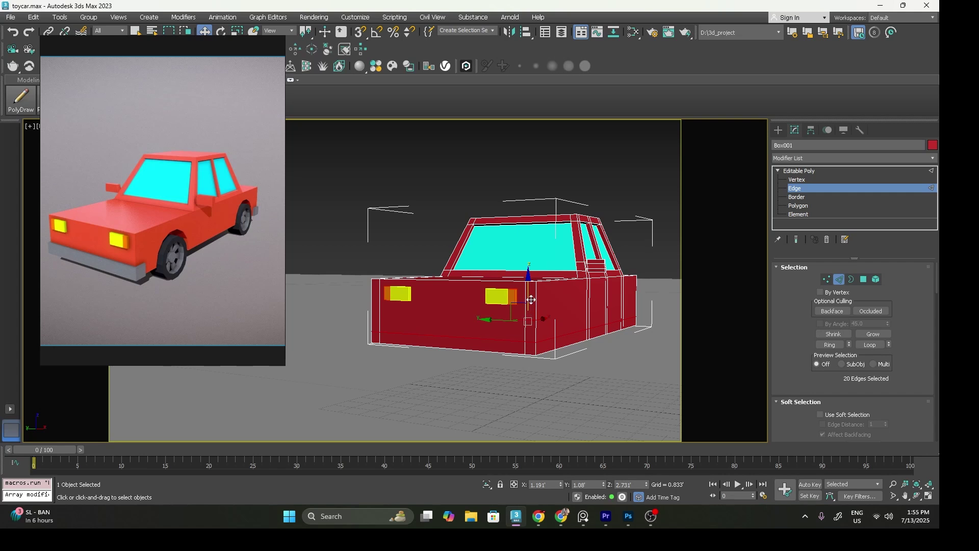
drag(530, 296, 530, 291)
Connect the lengthwise edges of the car's front section with one vertical loop and move it close to the front end.
alt+middle_drag(531, 292, 530, 319)
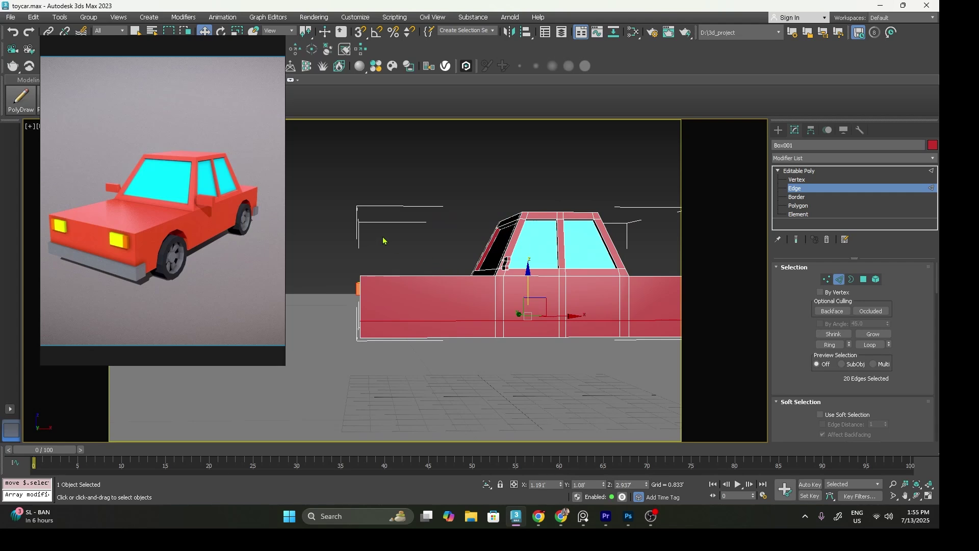
drag(396, 371, 397, 371)
alt+middle_drag(397, 328, 416, 330)
right_click(417, 328)
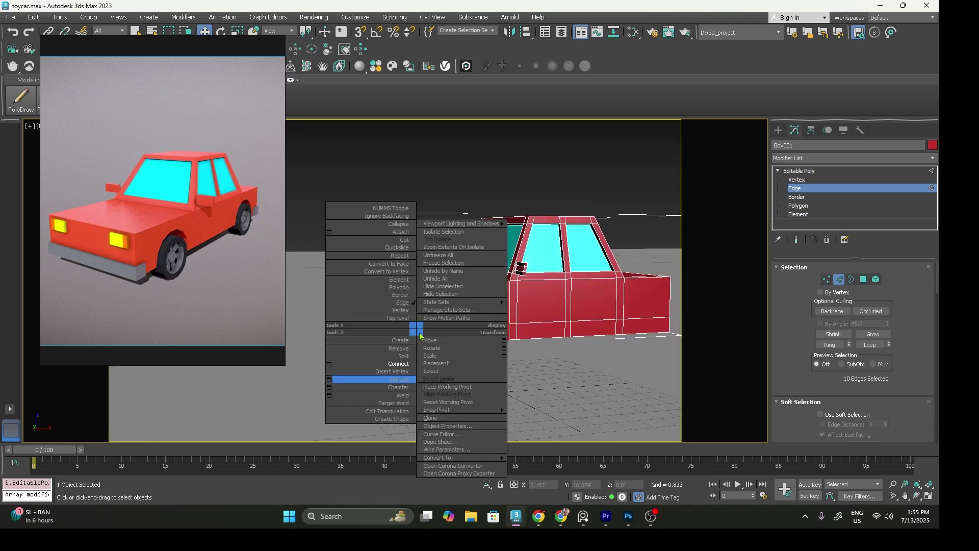
click(366, 363)
drag(494, 305, 417, 307)
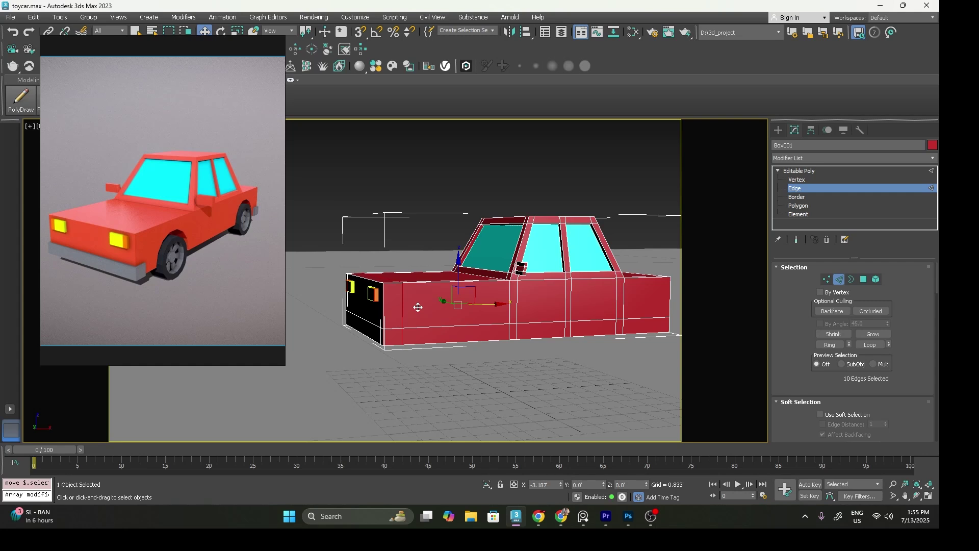
Extrude the five lower polygons wrapping the car's front by Local Normal with a height of 0.165' to form the bumper.
click(815, 206)
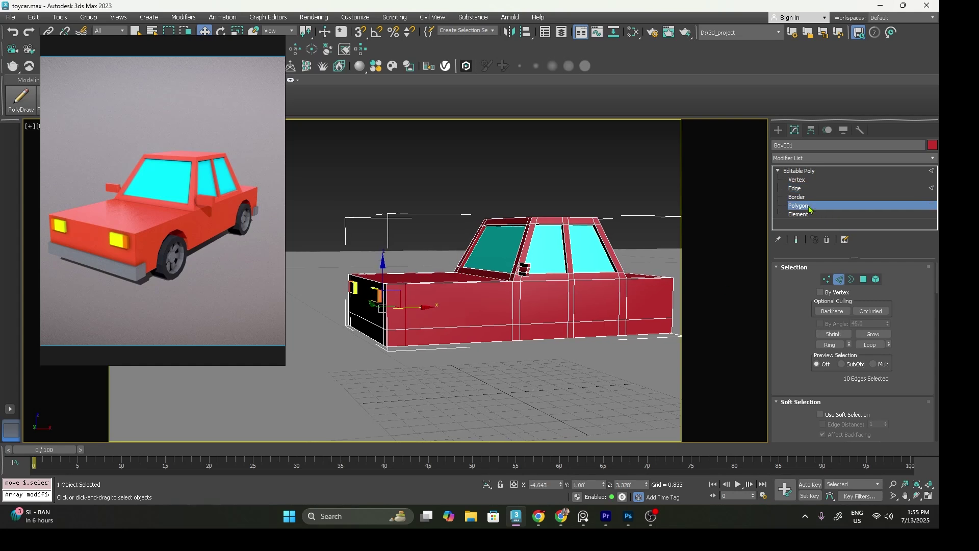
click(392, 334)
alt+middle_drag(392, 334, 465, 353)
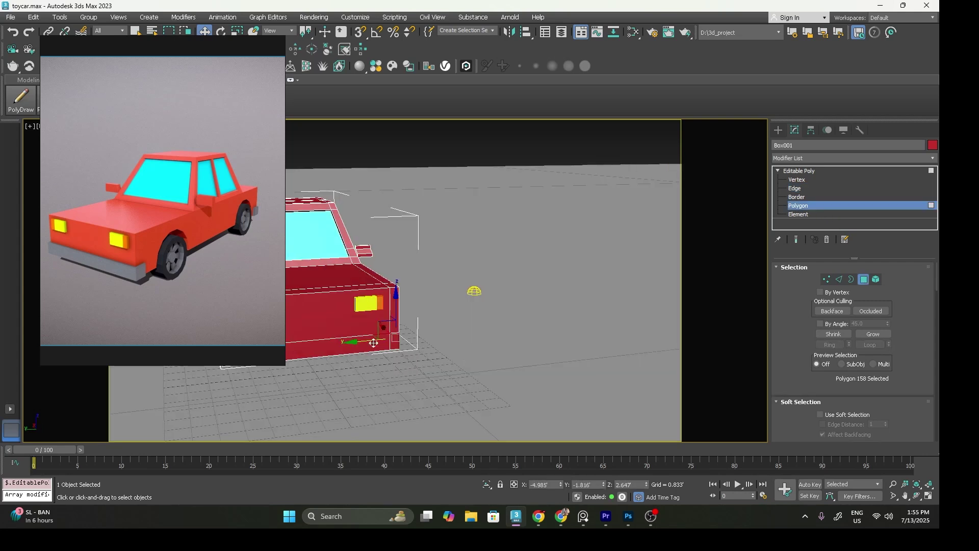
shift+click(352, 350)
alt+middle_drag(336, 361, 418, 335)
shift+click(549, 341)
shift+click(540, 340)
right_click(418, 335)
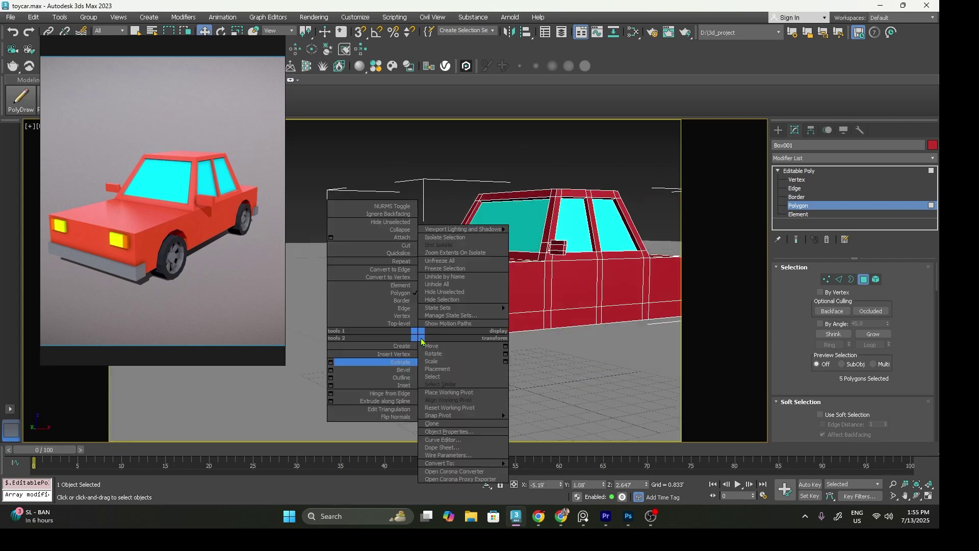
click(331, 362)
click(670, 259)
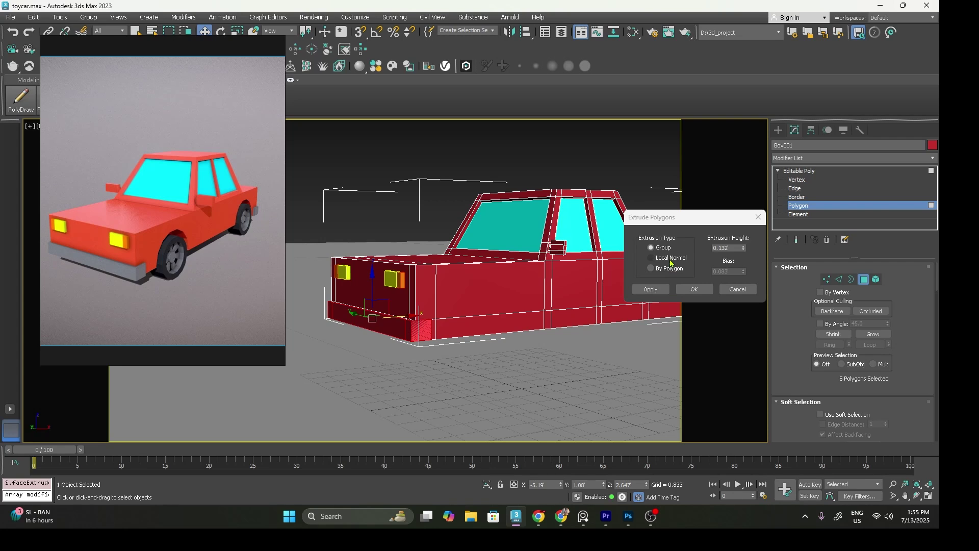
mouse_move(745, 251)
mouse_down()
mouse_move(746, 225)
mouse_move(747, 233)
mouse_up()
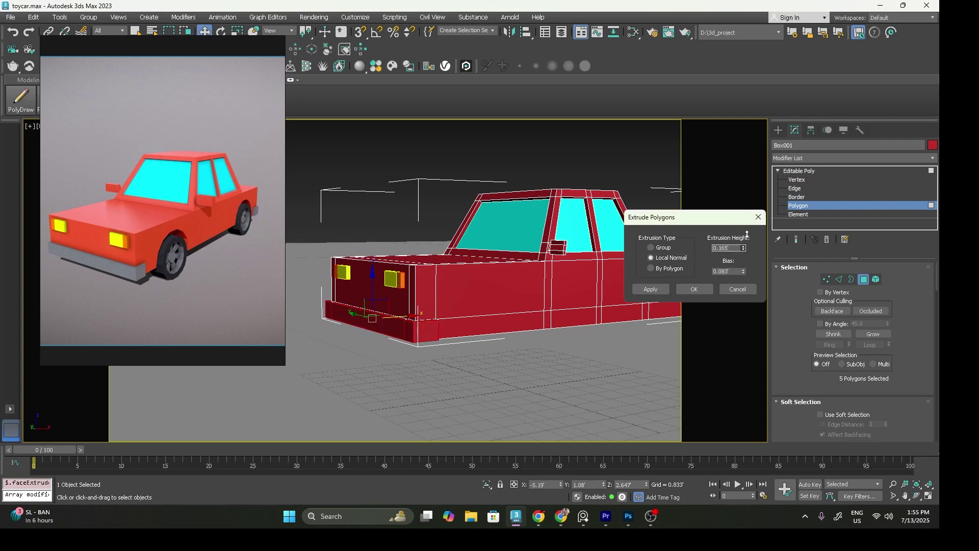
click(697, 291)
Grow the bumper's polygon selection, detach it from the car body as a separate object, and leave polygon editing.
click(874, 335)
alt+middle_drag(579, 327, 482, 346)
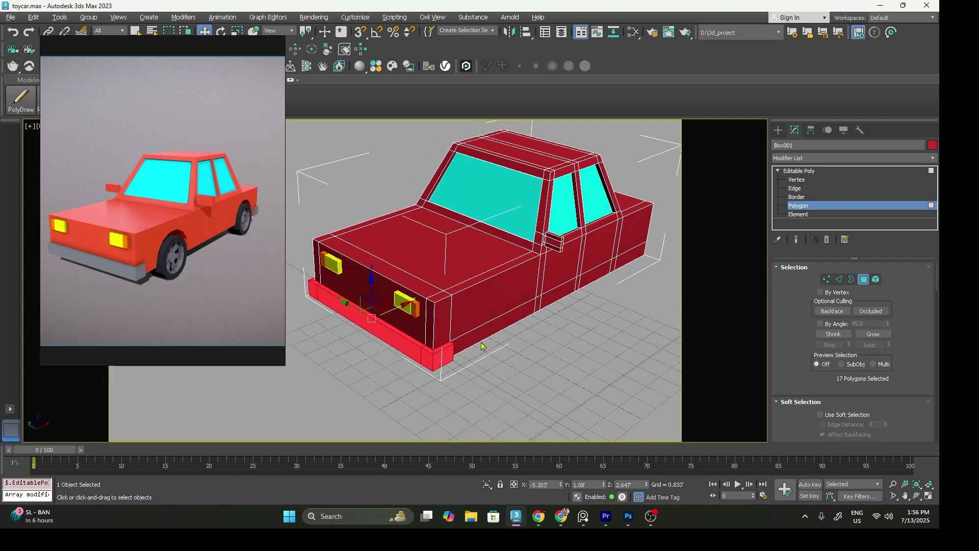
scroll(813, 383, down, 10)
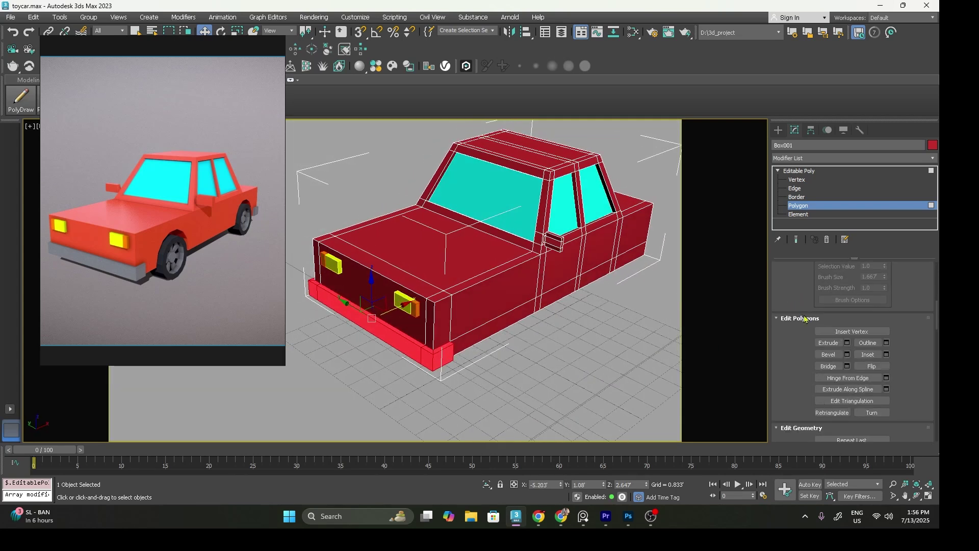
scroll(863, 369, down, 5)
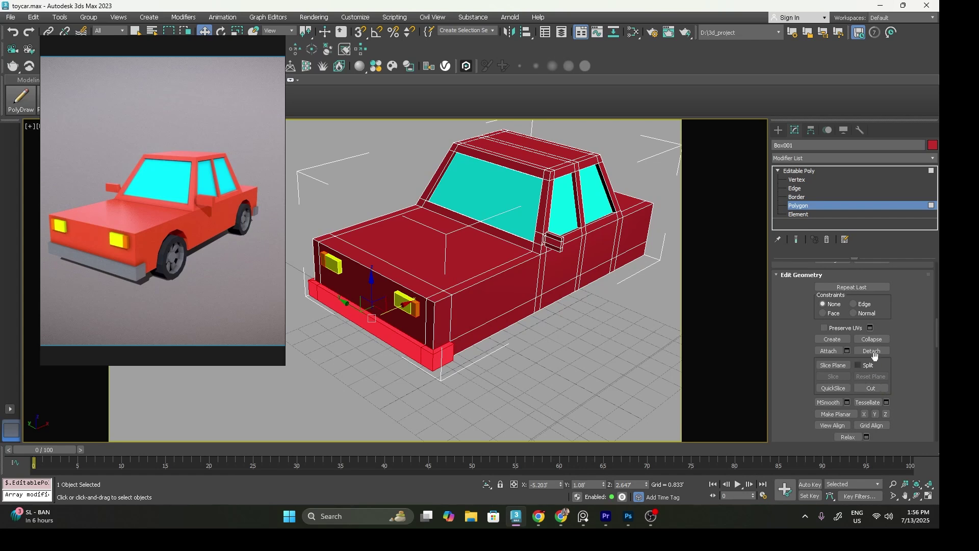
click(873, 353)
click(718, 259)
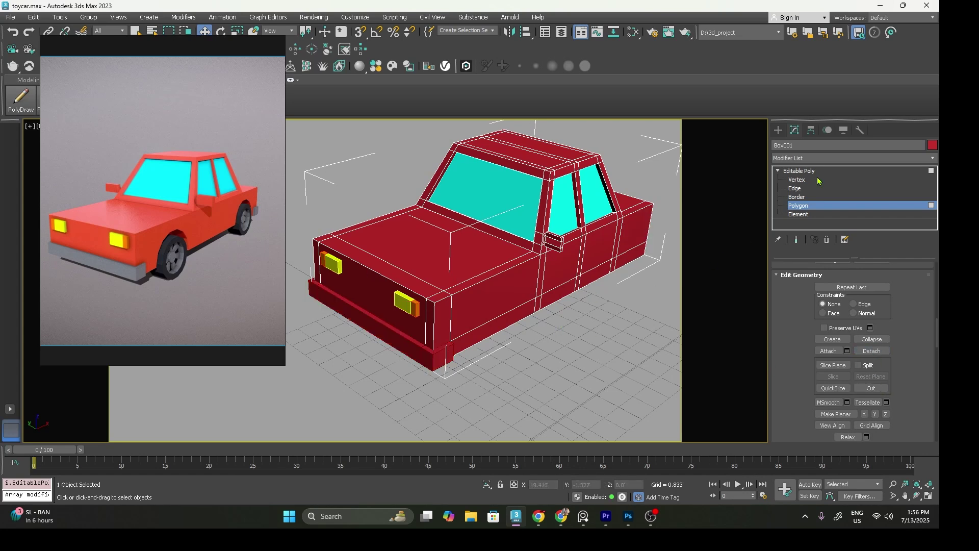
click(827, 172)
Recolour the detached front bumper grey by sampling the bumper colour from the reference image.
click(406, 325)
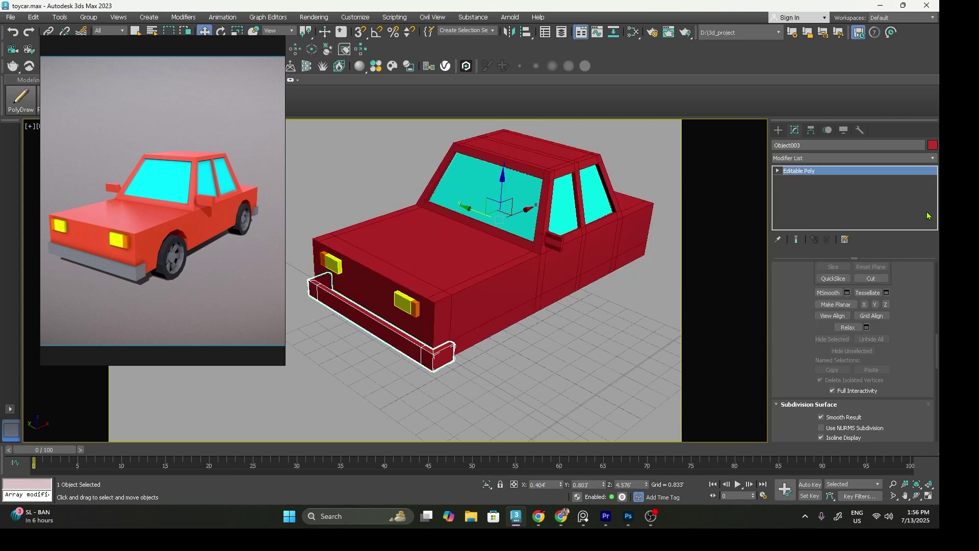
click(933, 145)
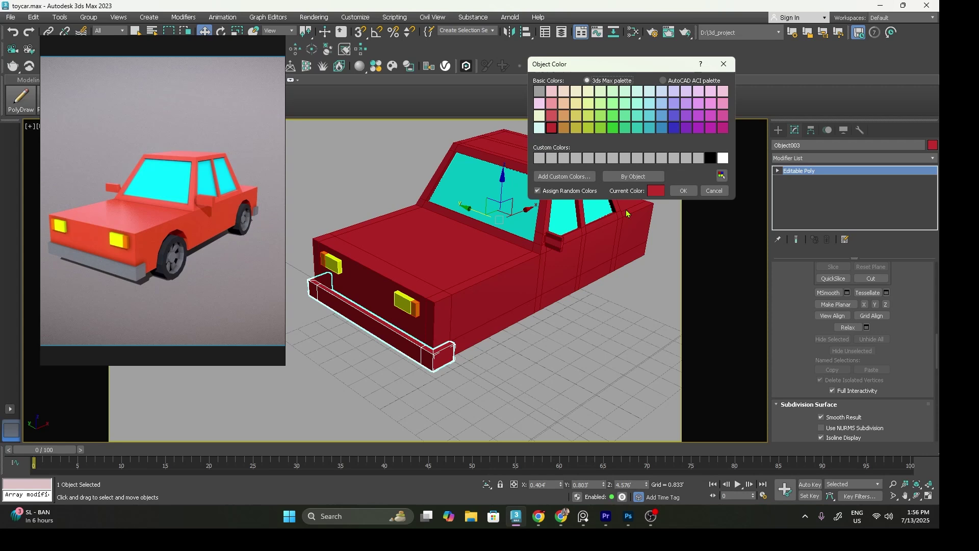
click(663, 193)
click(547, 321)
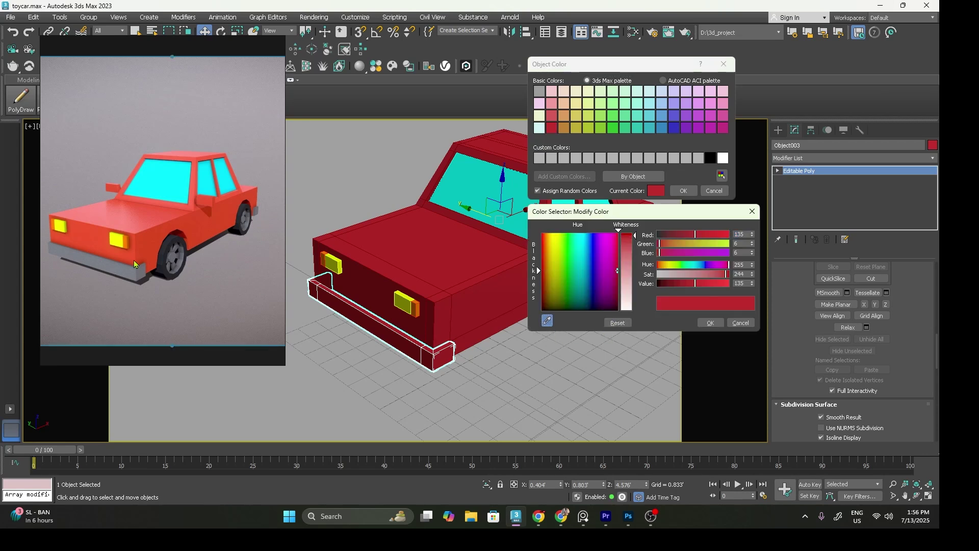
click(128, 274)
click(710, 322)
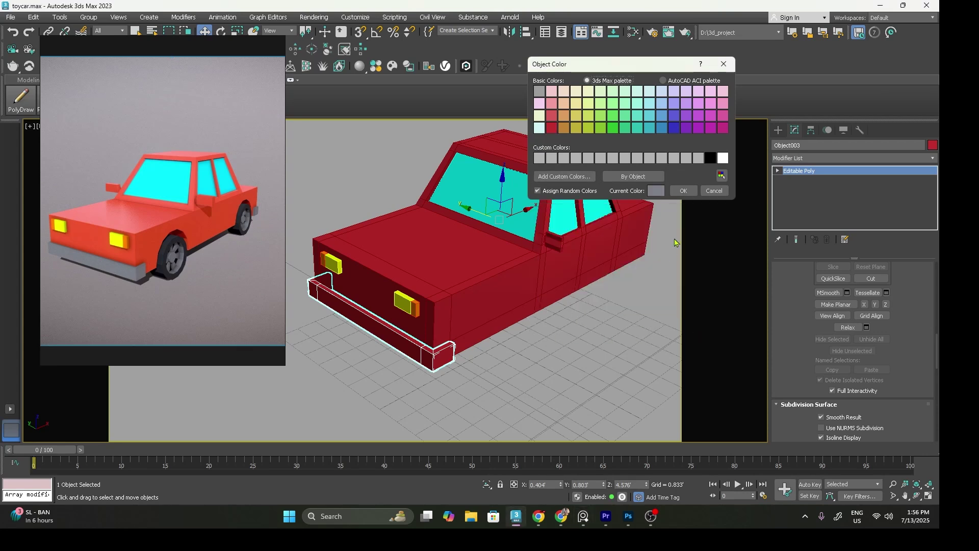
click(683, 190)
scroll(535, 305, down, 2)
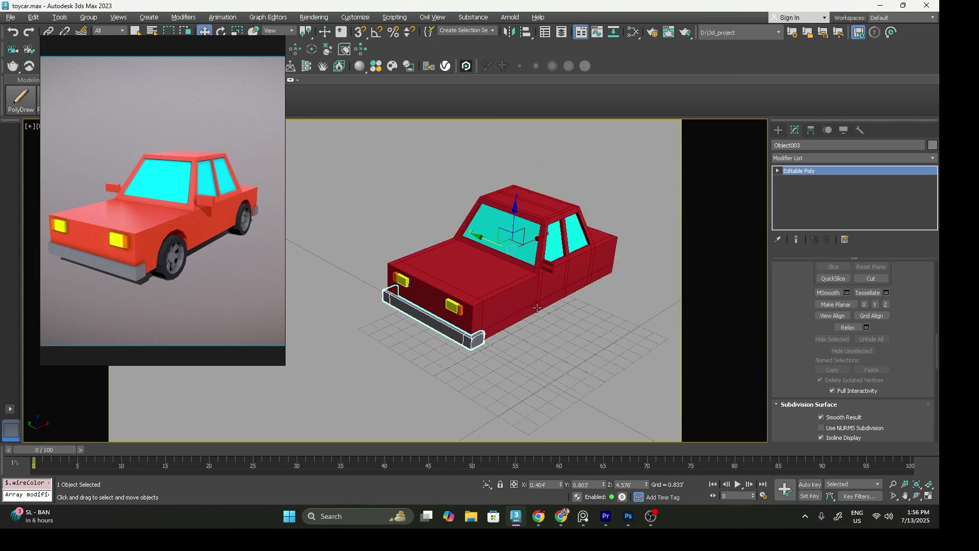
Connect the lengthwise edges of the car body's rear section with one vertical loop and move it close to the rear end.
middle_drag(524, 301, 811, 275)
click(474, 318)
key(2)
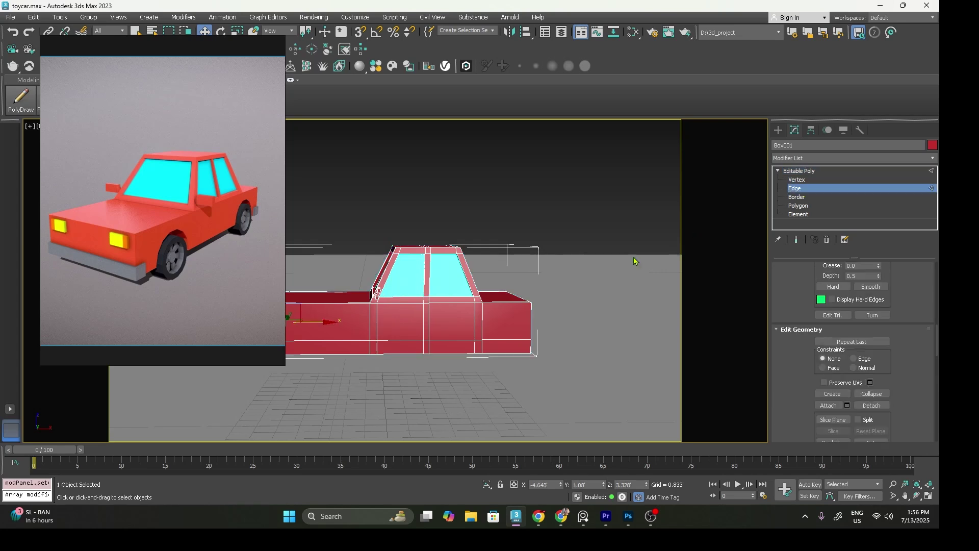
alt+middle_drag(519, 289, 507, 286)
click(498, 352)
right_click(495, 356)
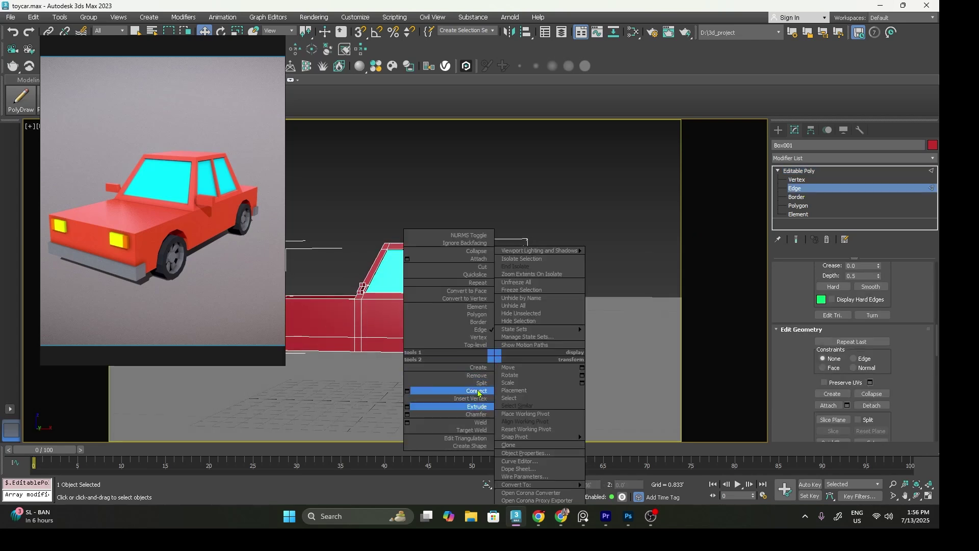
click(478, 391)
drag(517, 325, 545, 323)
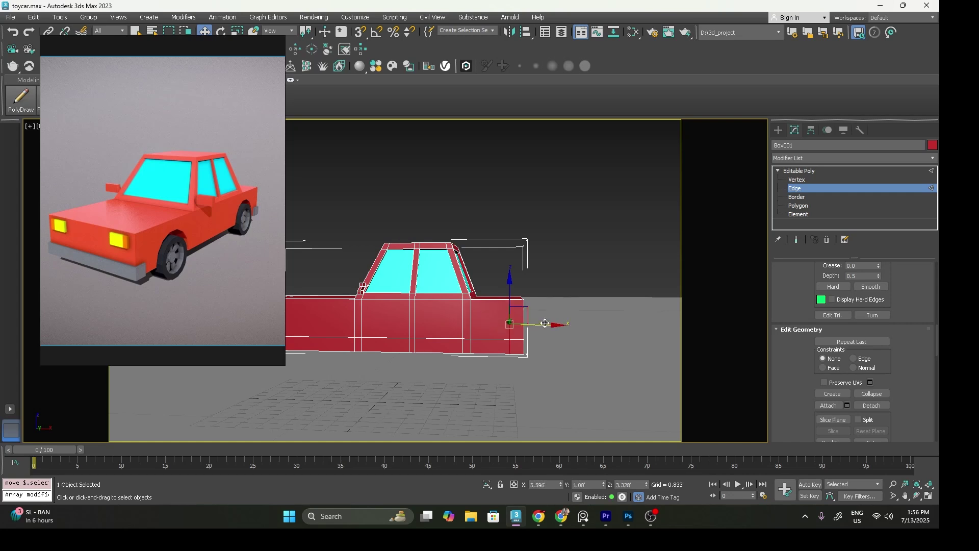
Extrude the lower polygons wrapping the car's rear by Local Normal with a height of 0.165' to form the rear bumper.
click(816, 206)
click(521, 346)
alt+middle_drag(607, 356, 526, 352)
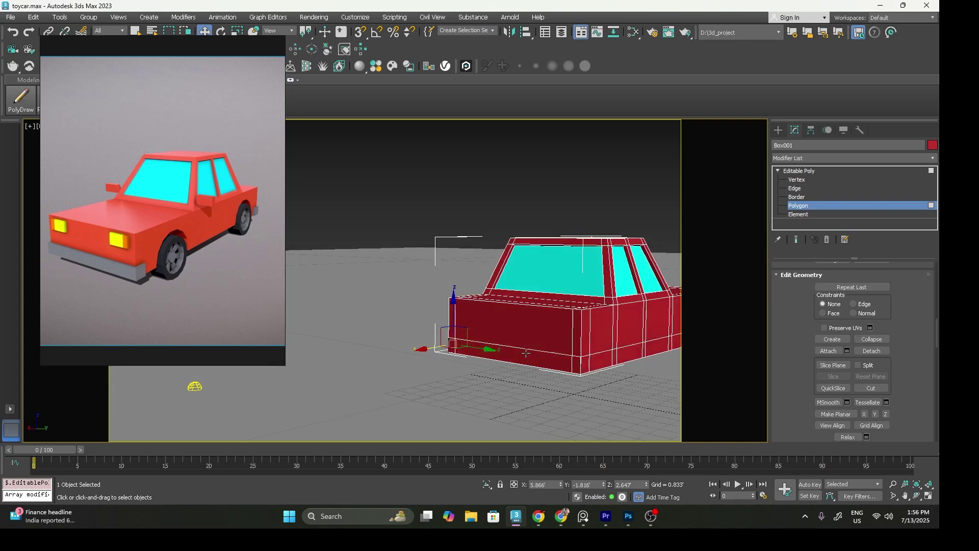
click(584, 368)
mouse_move(584, 367)
alt+middle_down()
mouse_move(546, 359)
mouse_move(600, 367)
alt+middle_up()
right_click(494, 343)
click(412, 386)
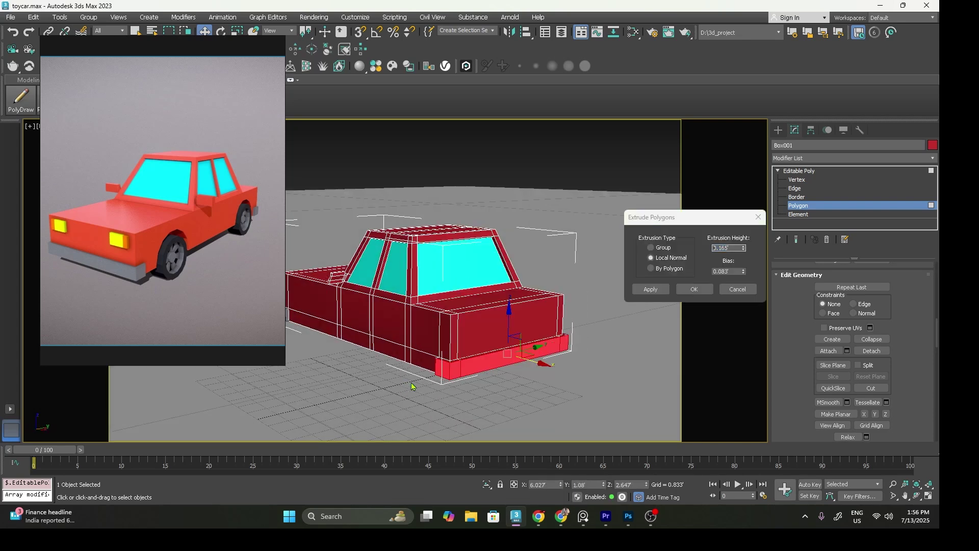
click(699, 291)
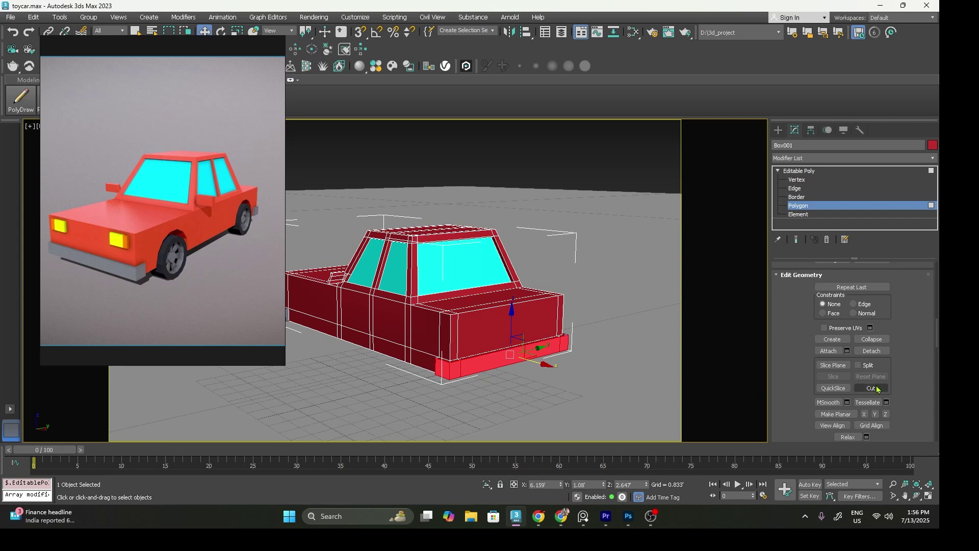
Grow the rear bumper's polygon selection, detach it from the car body as a separate object, and leave polygon editing.
scroll(867, 377, up, 5)
scroll(911, 401, up, 10)
scroll(911, 398, up, 2)
click(873, 334)
scroll(907, 404, down, 9)
scroll(926, 332, down, 15)
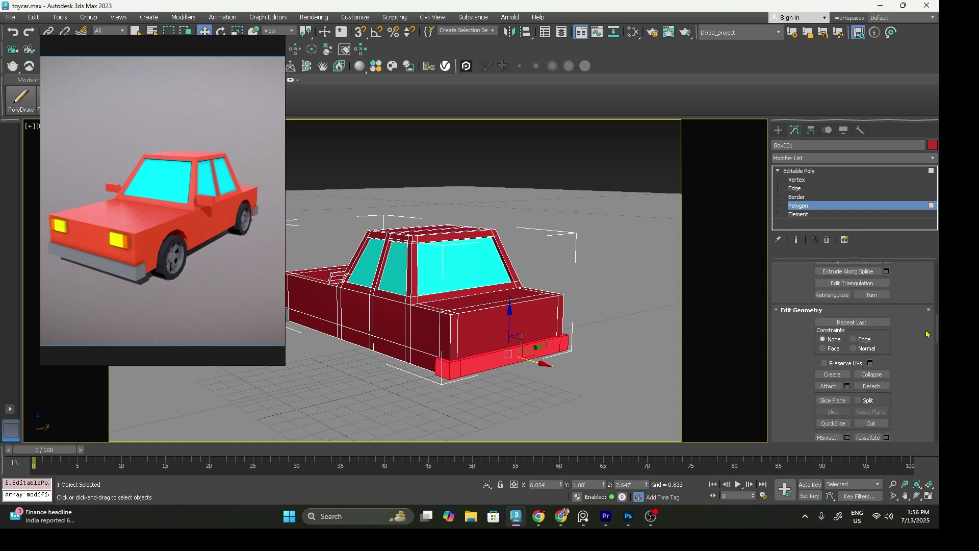
click(871, 310)
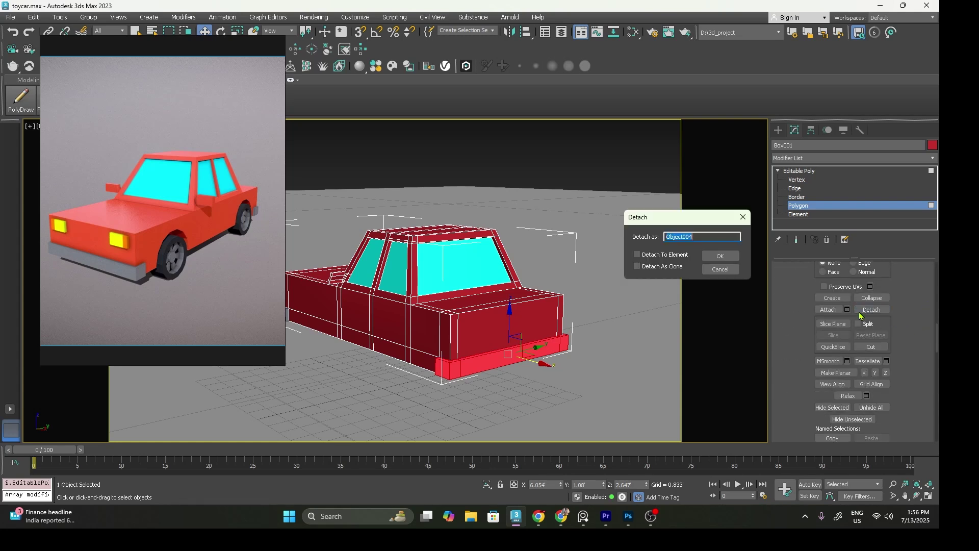
click(727, 255)
click(806, 171)
Recolour the detached rear bumper grey by sampling the bumper colour from the reference image.
click(501, 356)
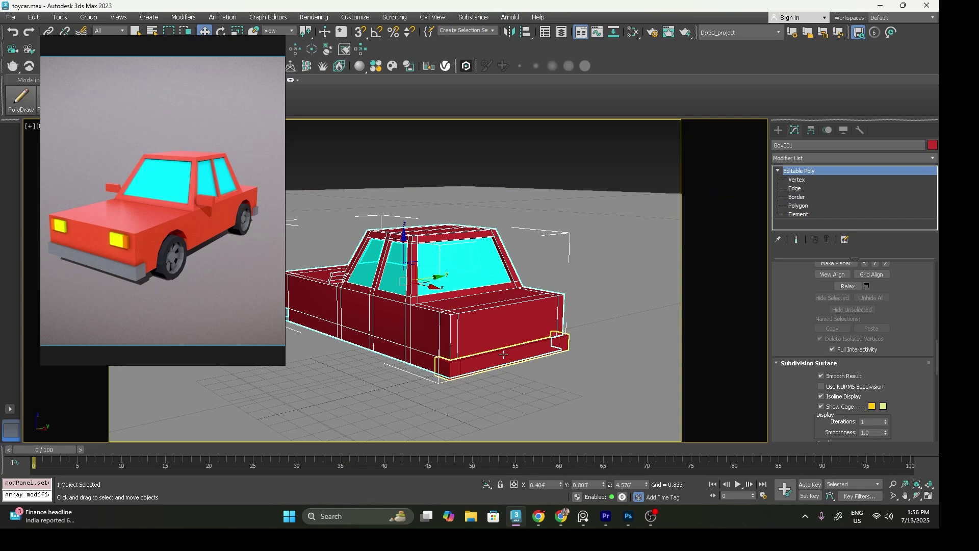
click(932, 146)
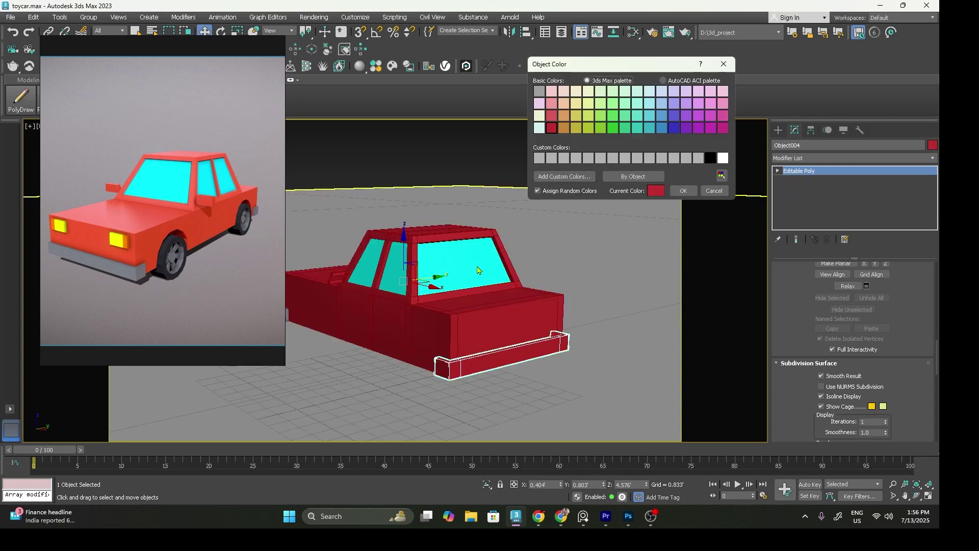
click(655, 192)
click(547, 320)
click(132, 277)
click(710, 322)
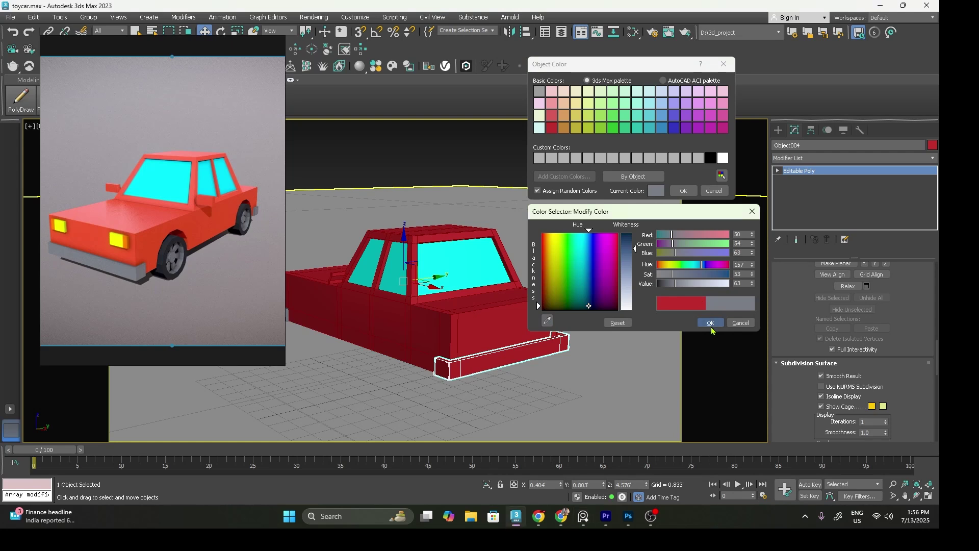
click(683, 190)
In the Front view, draw a cylinder about 1.121' in radius and 5.647' high on the car body's lower edge at the front wheel position.
alt+middle_drag(505, 286, 526, 289)
click(777, 170)
click(805, 170)
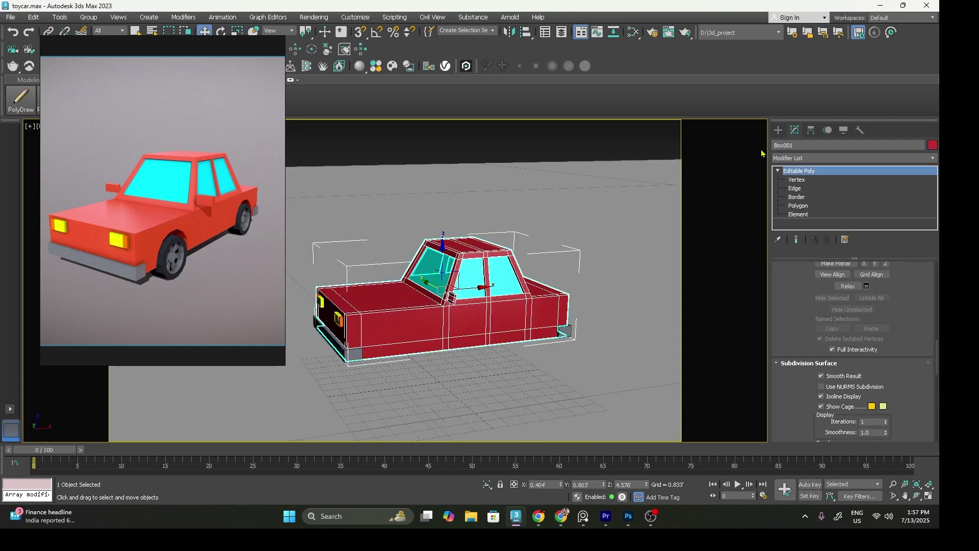
click(778, 130)
click(812, 223)
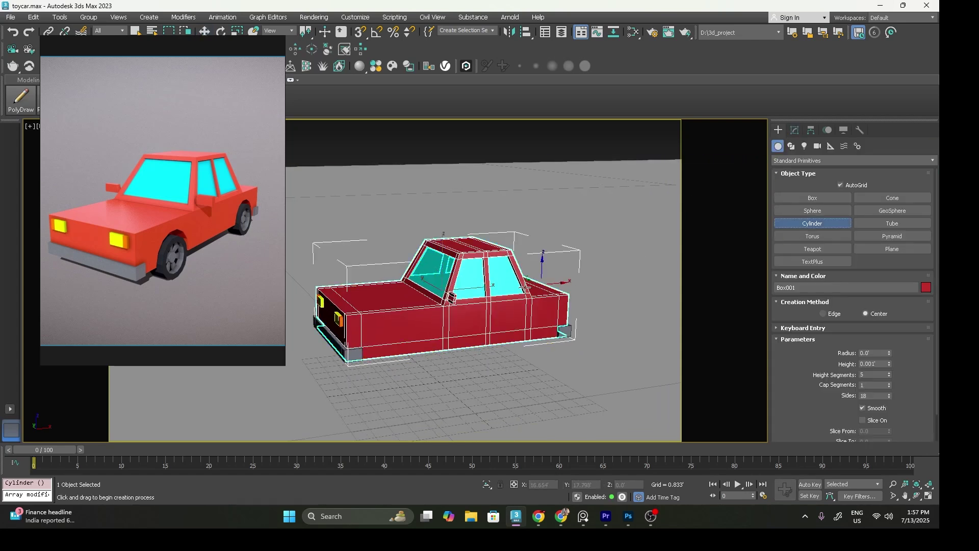
key(f)
middle_drag(491, 315, 542, 341)
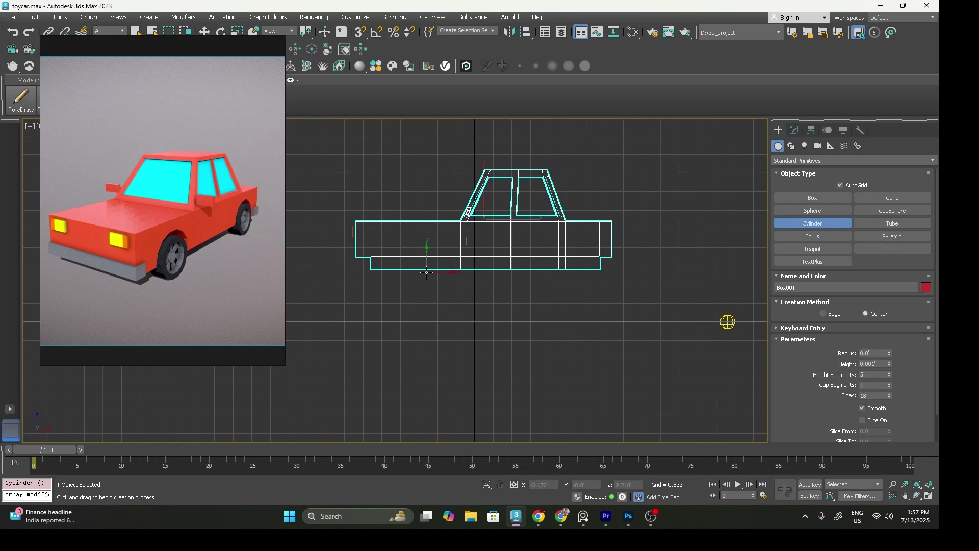
drag(419, 270, 432, 288)
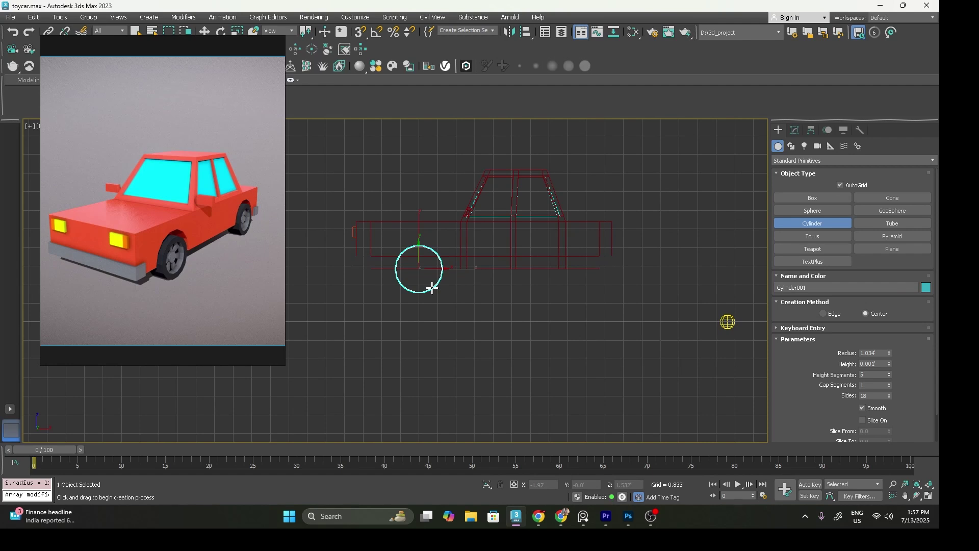
drag(432, 289, 434, 288)
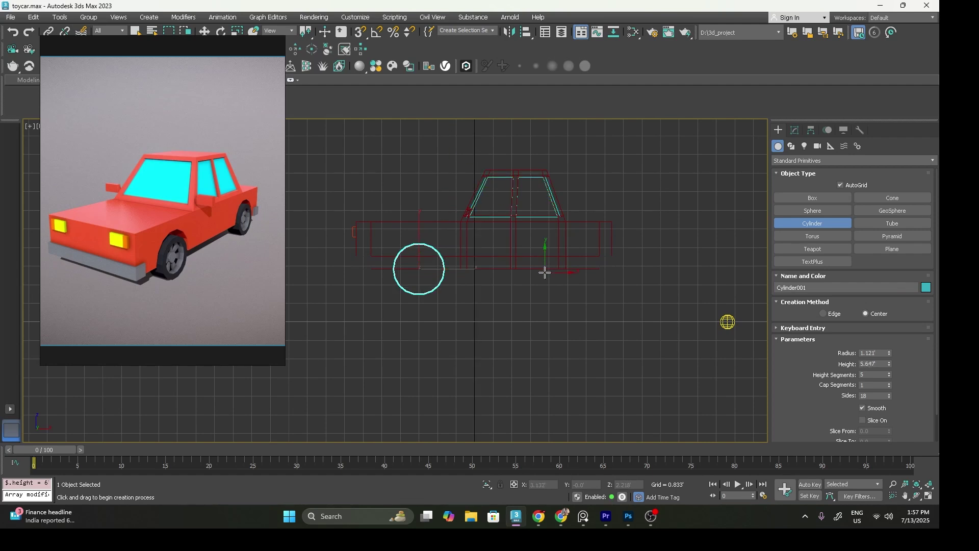
Shift the cylinder across the car's width so it sticks out of the side, and increase its height to about 7.623'.
key(p)
scroll(536, 371, up, 3)
middle_drag(537, 371, 455, 306)
key(w)
drag(455, 306, 354, 277)
click(794, 130)
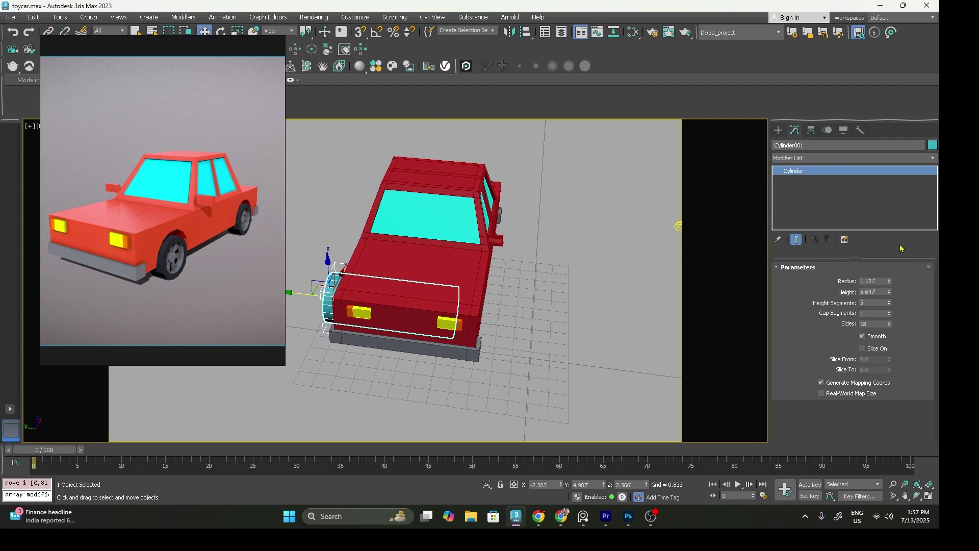
drag(890, 294, 894, 271)
Copy the cylinder along the car's length to the rear wheel position.
alt+middle_drag(547, 330, 447, 276)
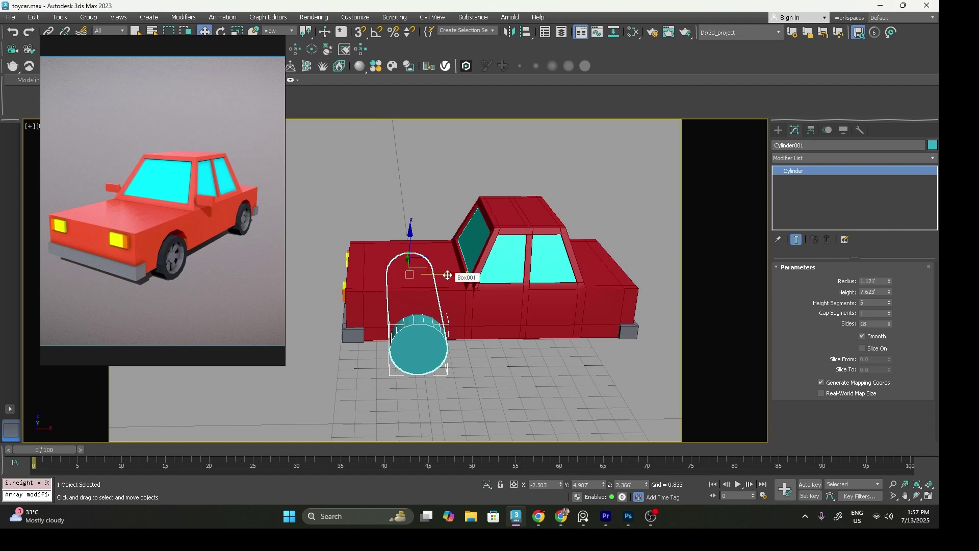
drag(447, 276, 583, 286)
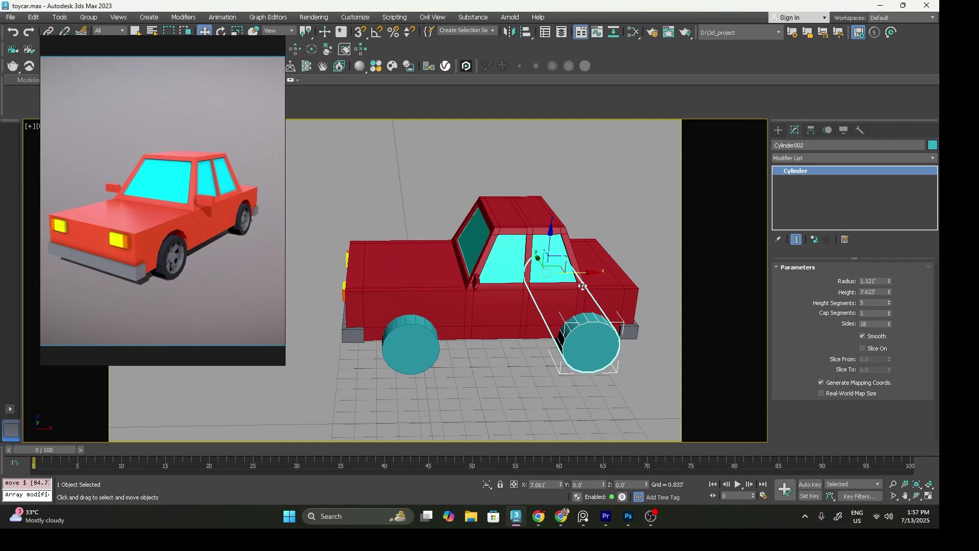
click(472, 303)
Subtract the rear and front cylinders from the car body with ProBoolean to cut the wheel arches.
click(402, 280)
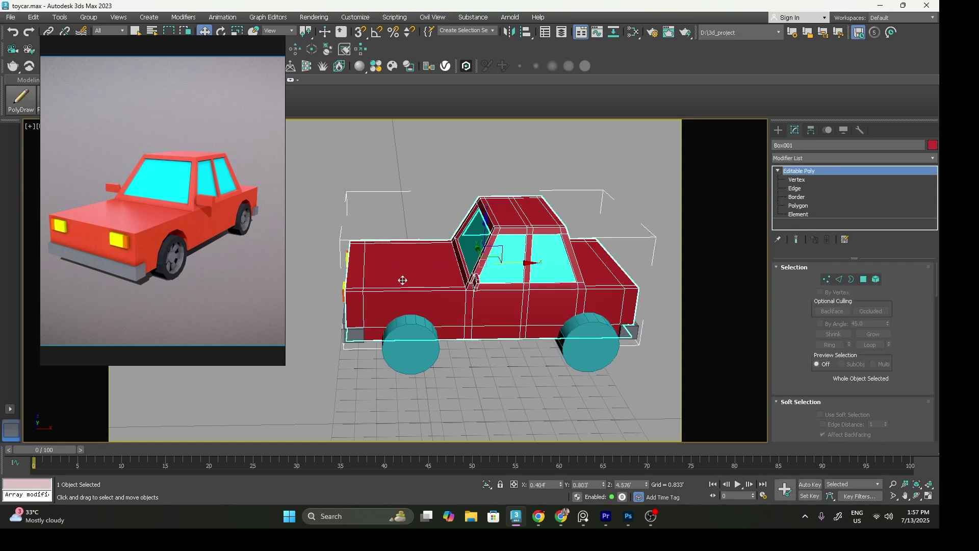
click(777, 131)
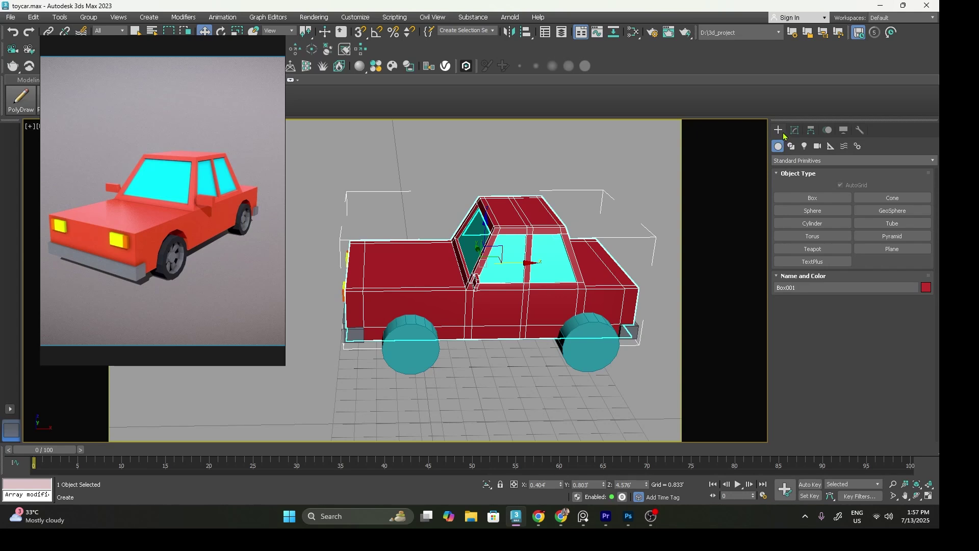
click(800, 161)
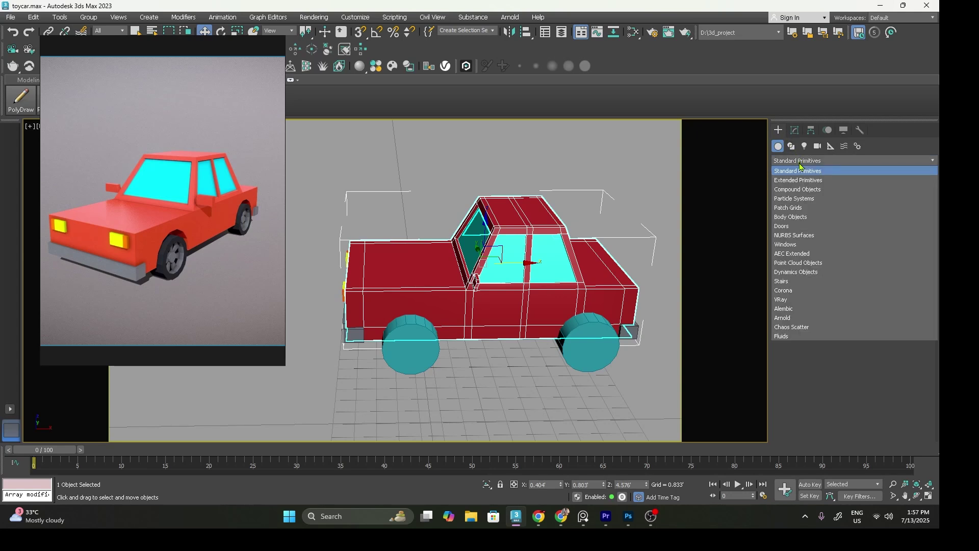
click(806, 193)
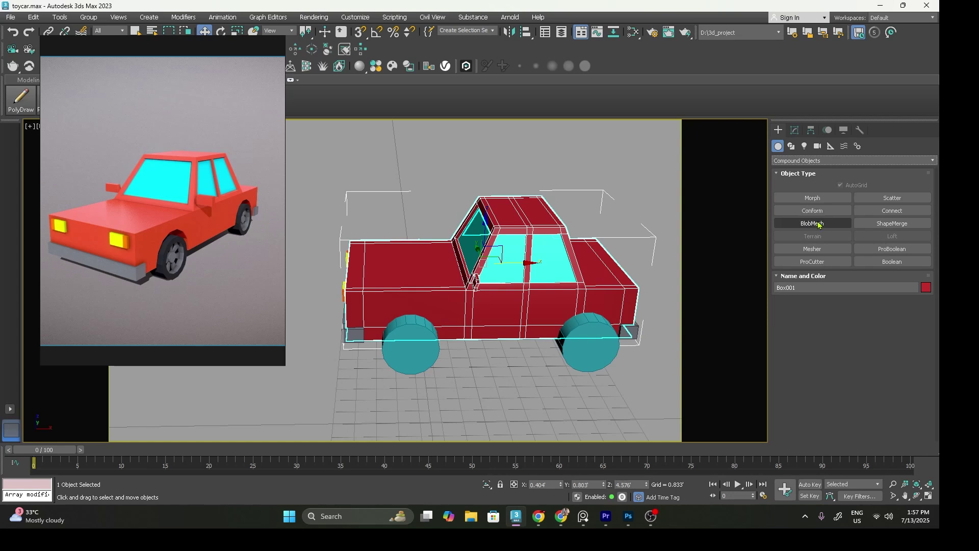
click(894, 249)
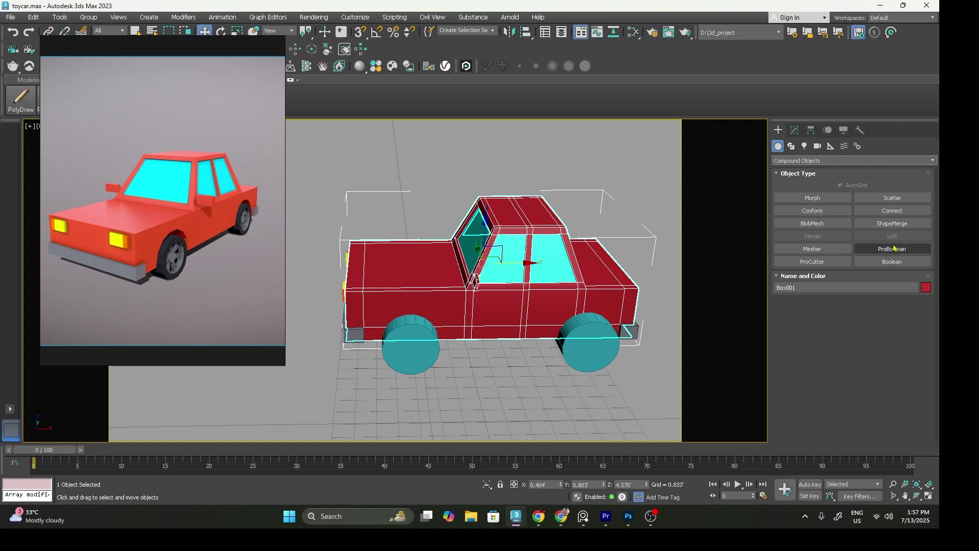
scroll(810, 336, down, 1)
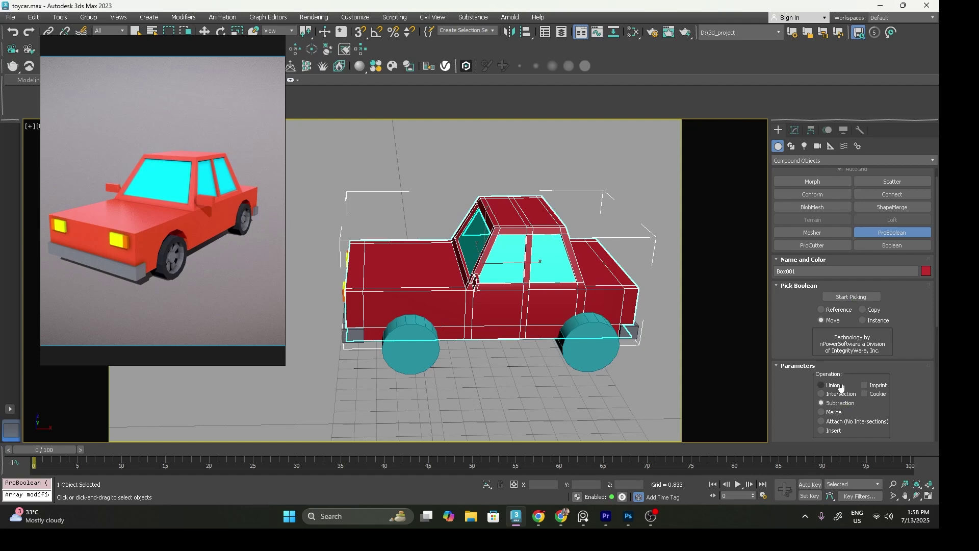
click(851, 298)
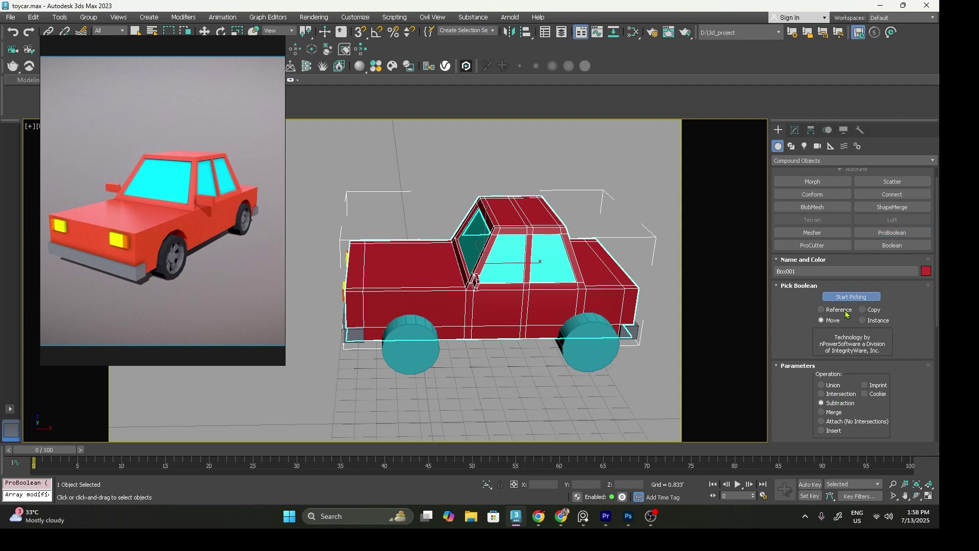
click(605, 347)
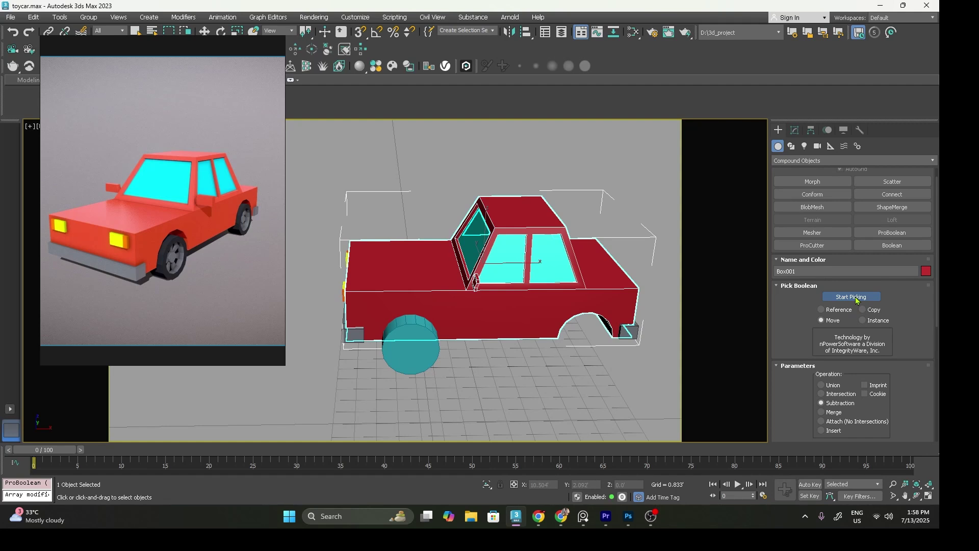
click(397, 342)
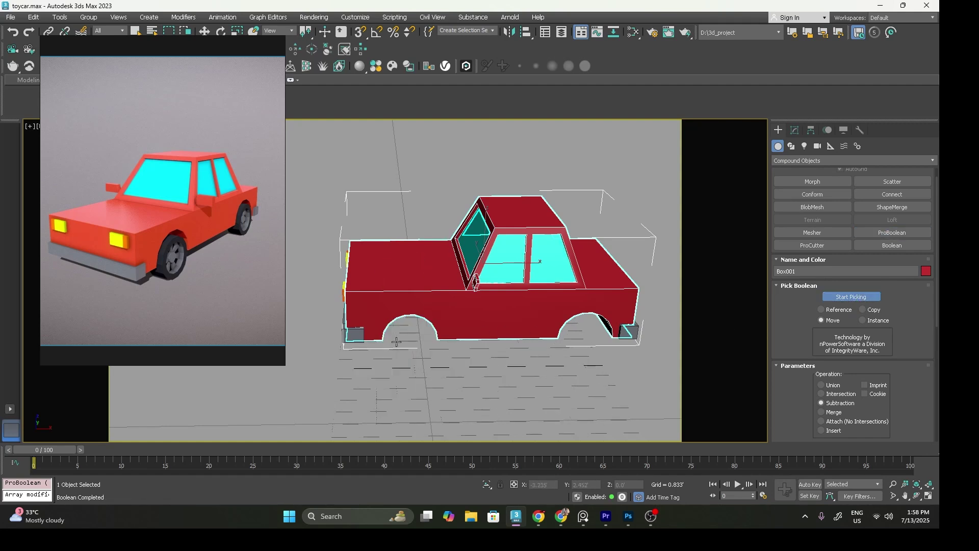
key(w)
scroll(475, 332, down, 4)
alt+middle_drag(479, 331, 509, 310)
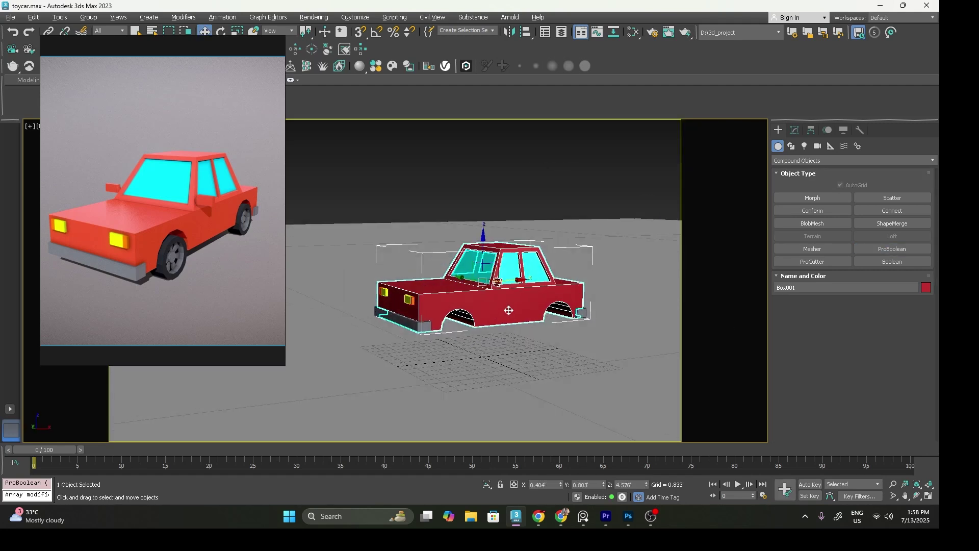
Add a Symmetry modifier to the car body and set its mirror axis to Y.
click(448, 169)
alt+middle_drag(448, 168, 474, 275)
click(474, 285)
scroll(509, 307, up, 5)
alt+middle_drag(509, 306, 446, 321)
middle_drag(433, 306, 459, 308)
click(795, 130)
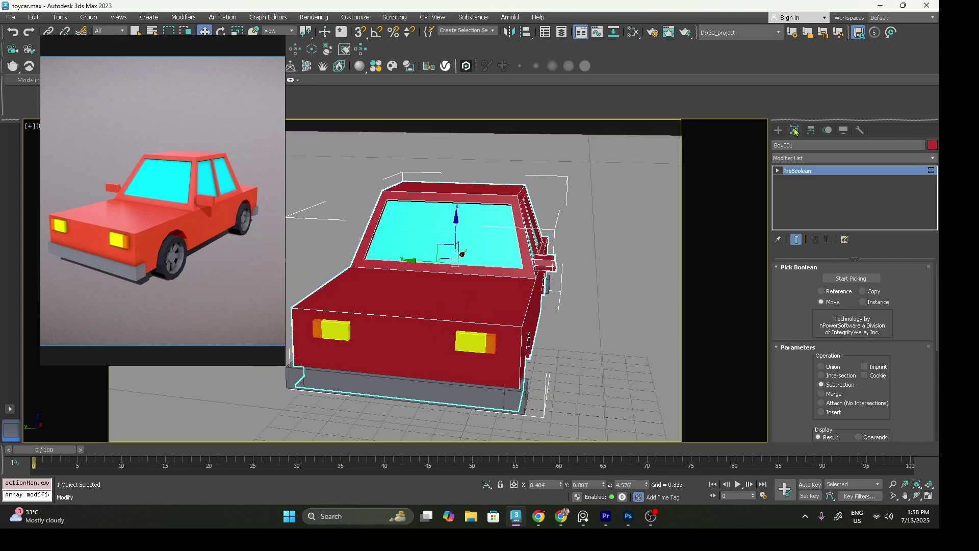
click(809, 158)
key(t)
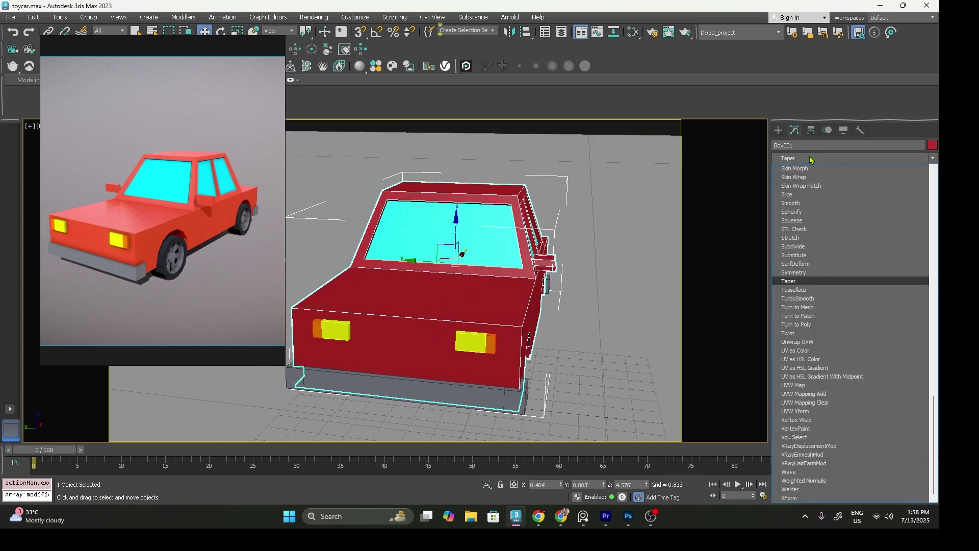
click(794, 273)
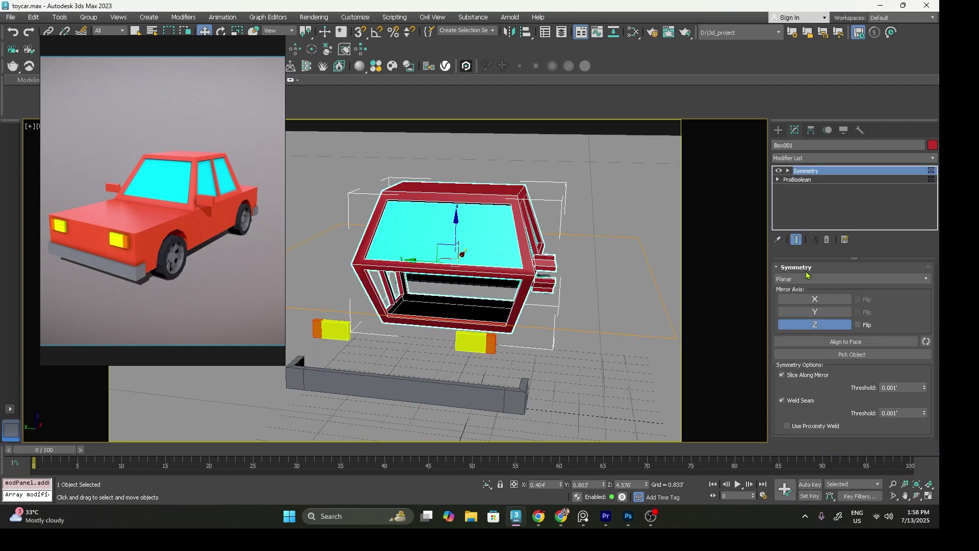
click(808, 312)
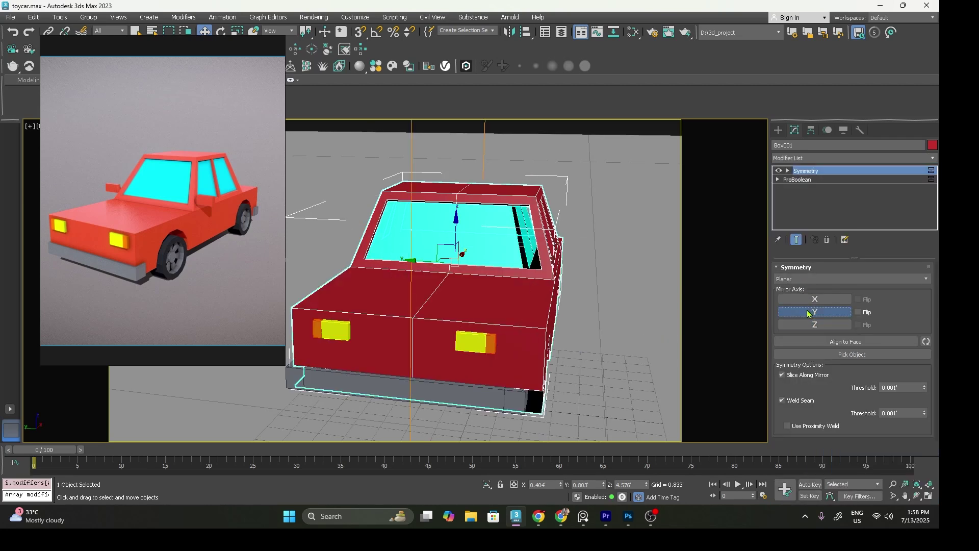
Shift the Symmetry modifier's mirror plane along Y to the middle of the car's width, at about 1.071'.
click(788, 172)
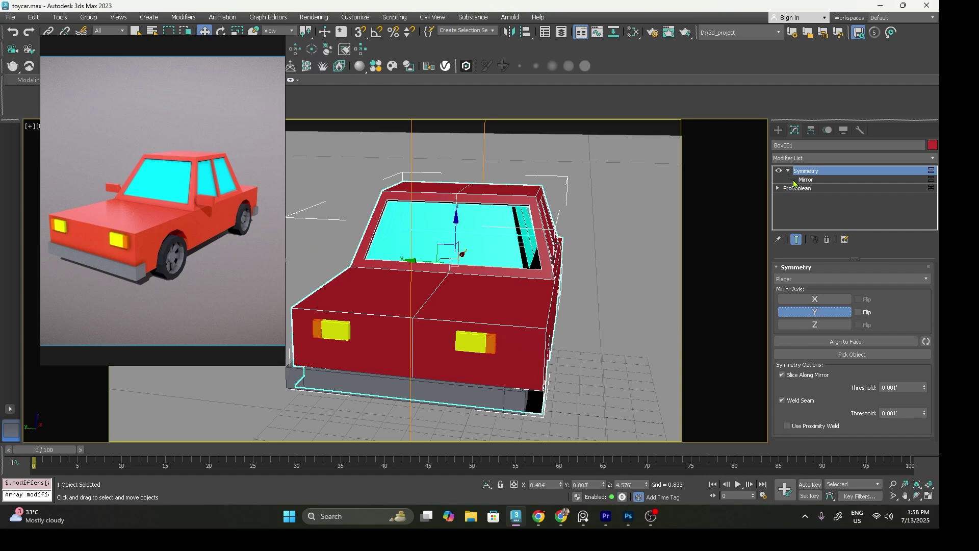
click(796, 180)
drag(424, 262, 415, 258)
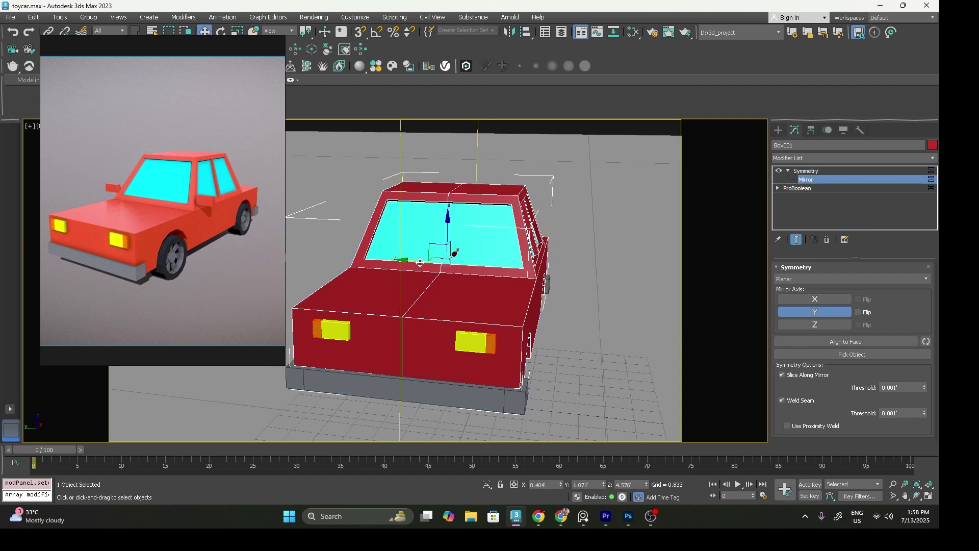
alt+middle_drag(538, 316, 510, 317)
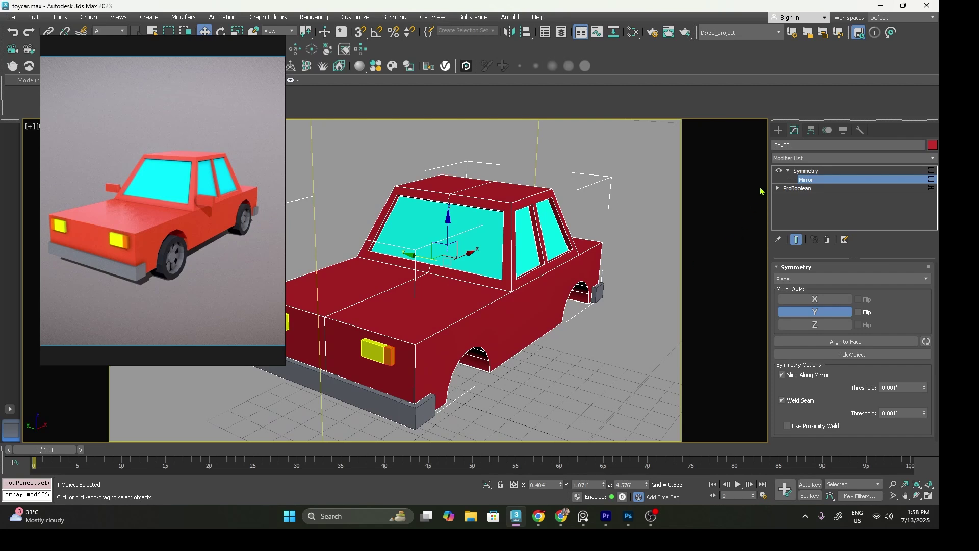
click(808, 174)
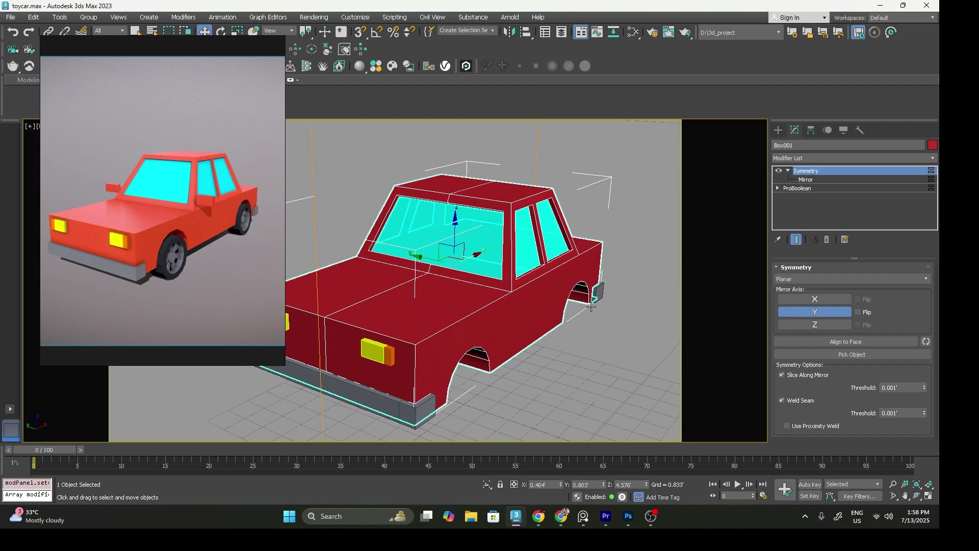
Flip the Y symmetry so that the half with the side mirror is the one copied across.
click(862, 313)
alt+middle_drag(428, 322, 470, 300)
right_click(469, 299)
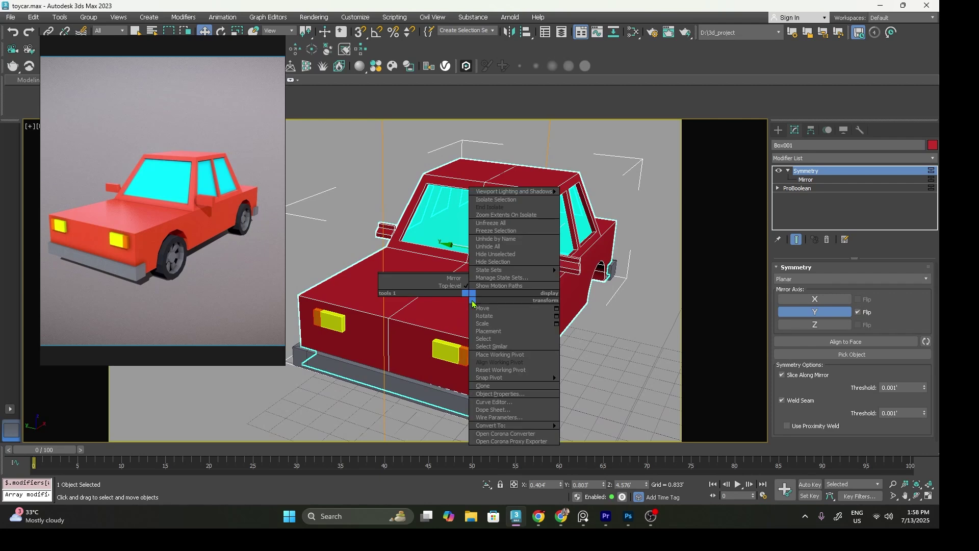
click(861, 313)
click(862, 313)
click(862, 313)
click(862, 313)
click(861, 313)
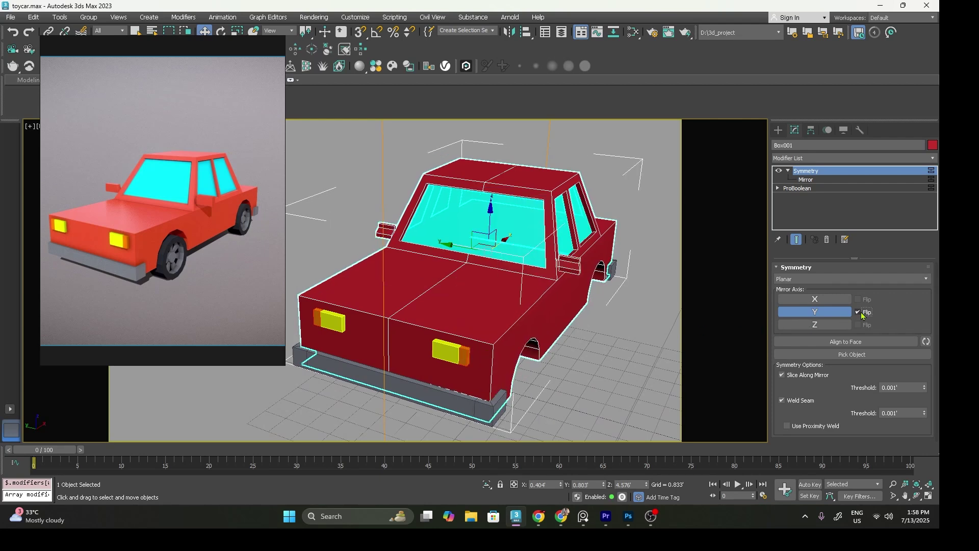
Convert the symmetrical car body to an Editable Poly, deselect it and check both sides.
right_click(473, 306)
mouse_move(536, 435)
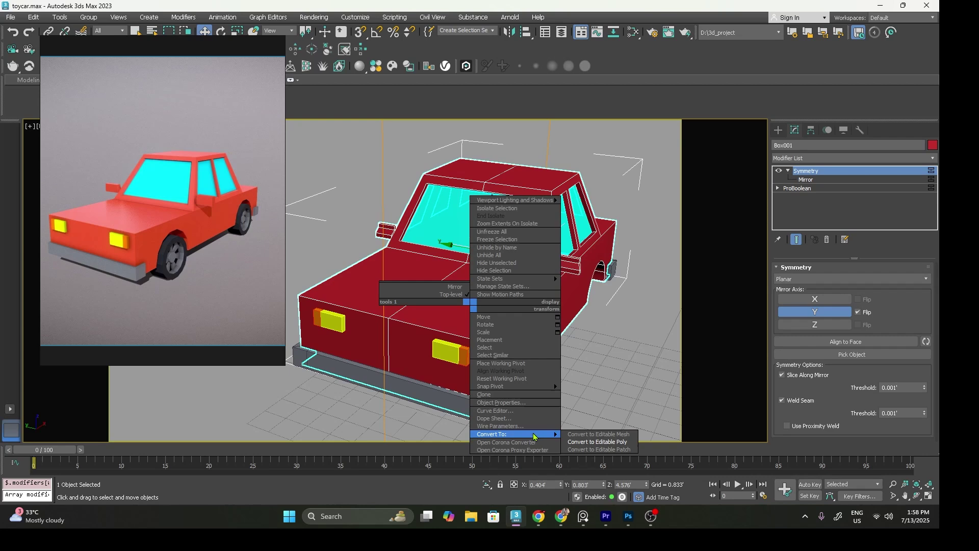
click(579, 441)
scroll(504, 288, down, 8)
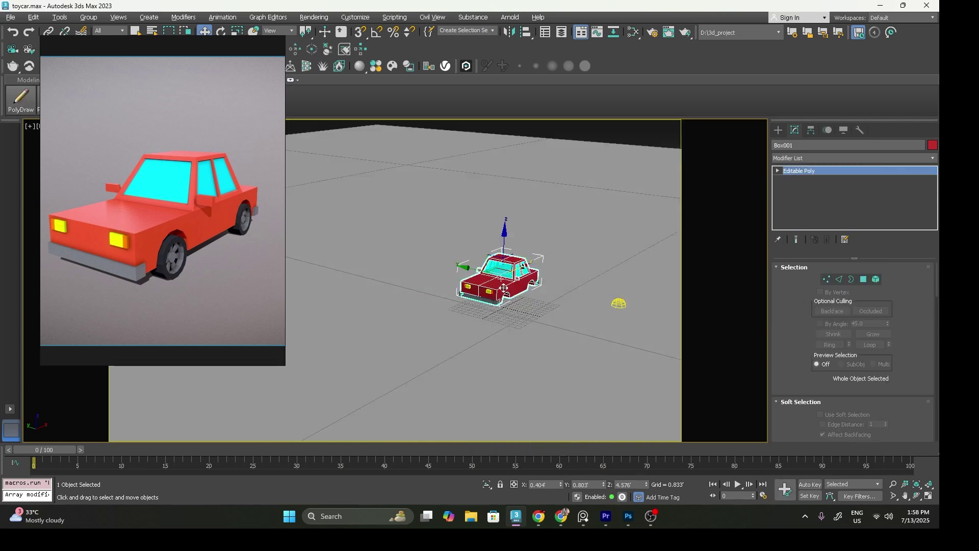
alt+drag(503, 288, 479, 250)
click(402, 178)
scroll(496, 280, up, 10)
scroll(498, 283, down, 3)
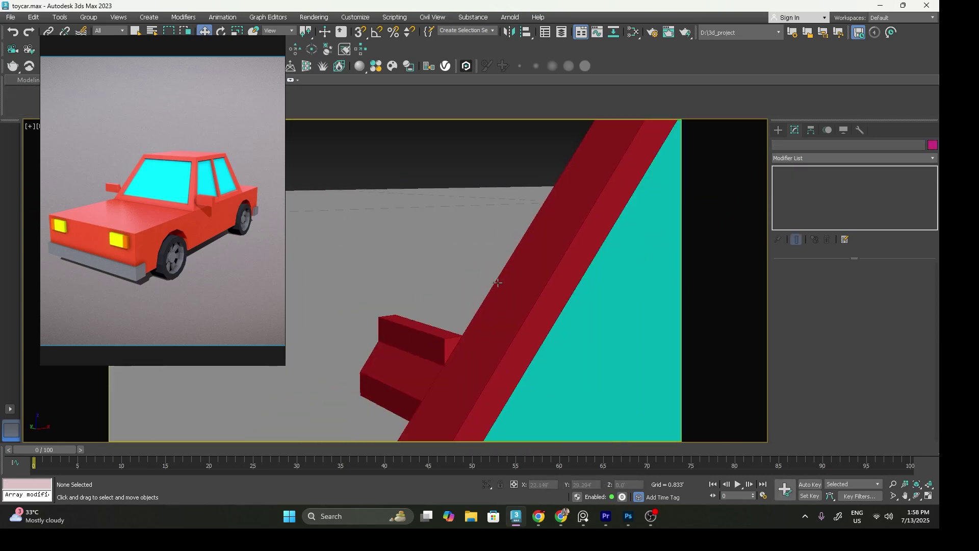
scroll(498, 283, down, 8)
middle_drag(504, 293, 426, 292)
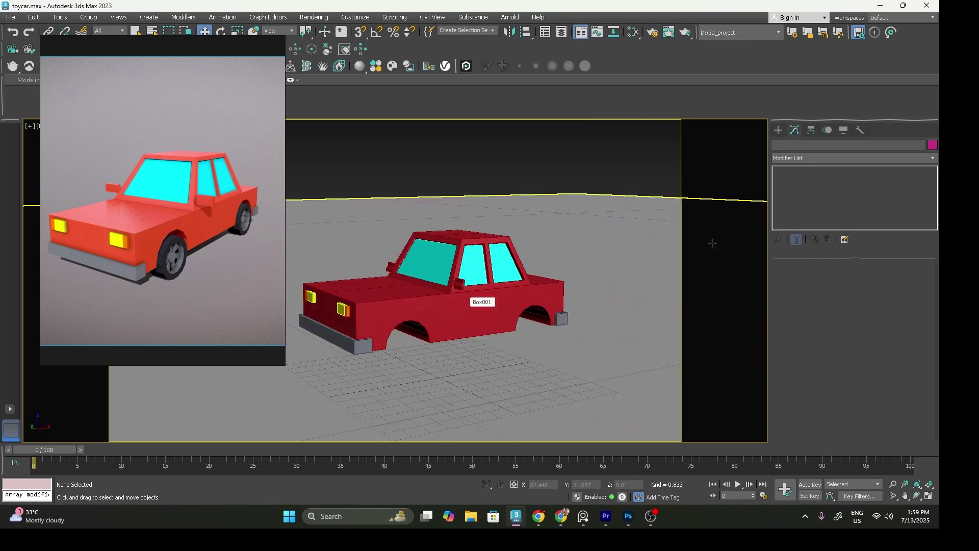
In the Left view, draw a tube centred in the front wheel arch, with radii of about 0.984' and 0.606' and a height of about 0.453'.
click(779, 130)
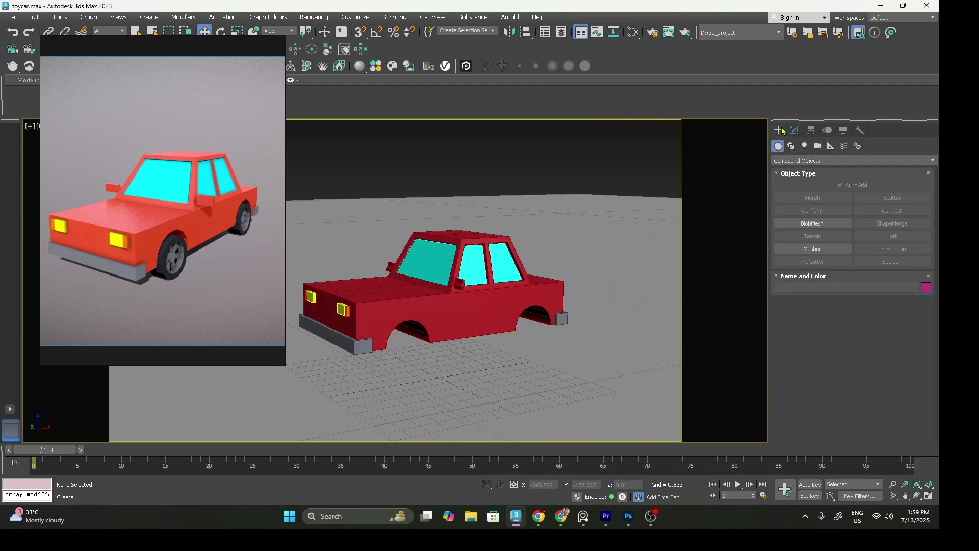
click(816, 160)
click(811, 170)
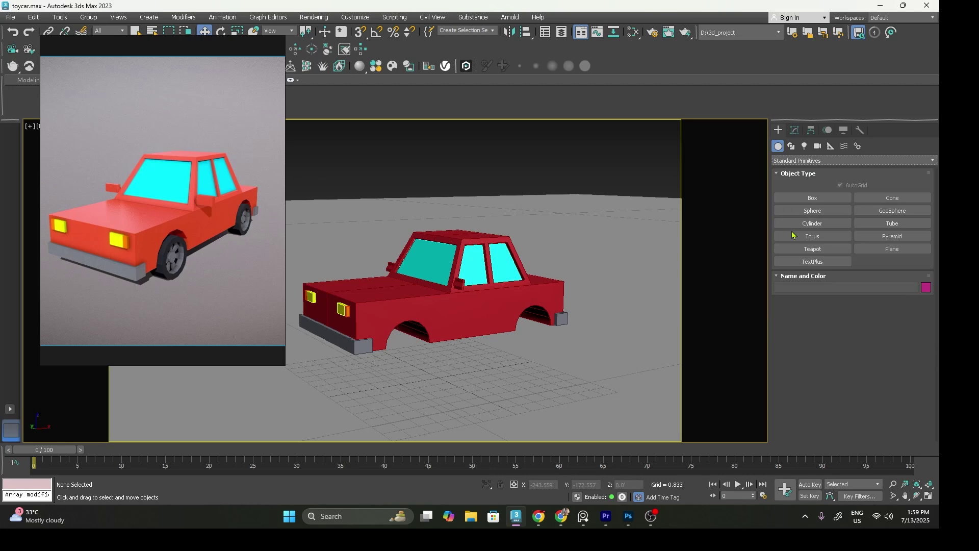
click(810, 225)
key(f)
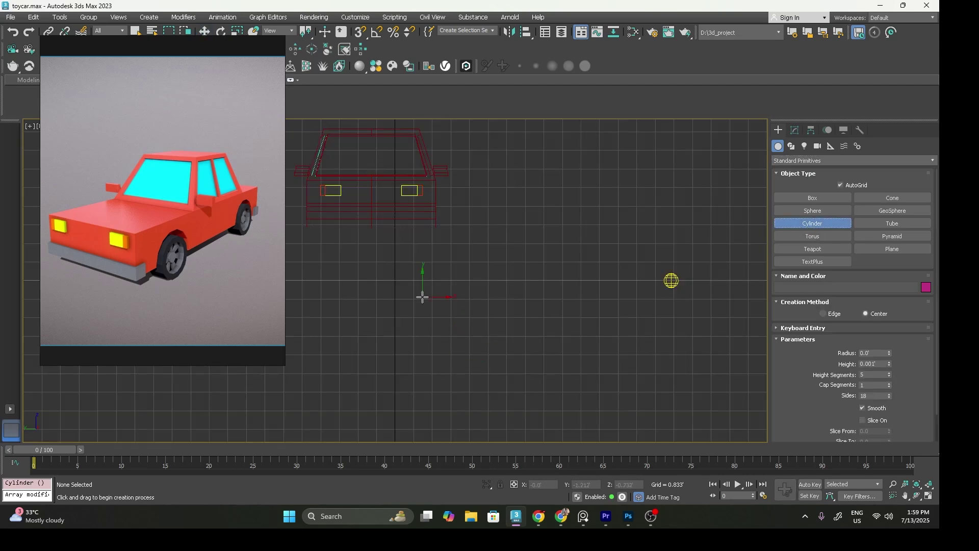
key(l)
scroll(446, 306, up, 4)
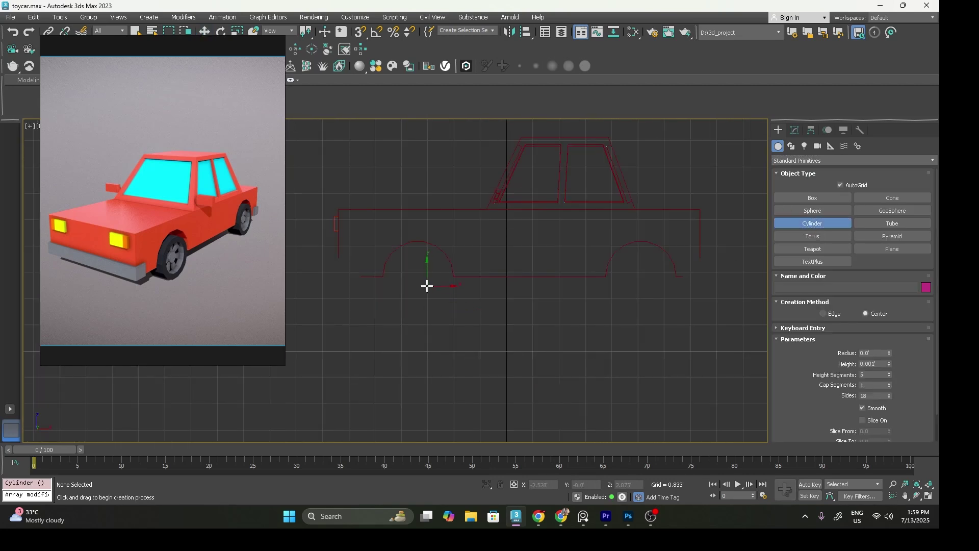
drag(417, 283, 435, 306)
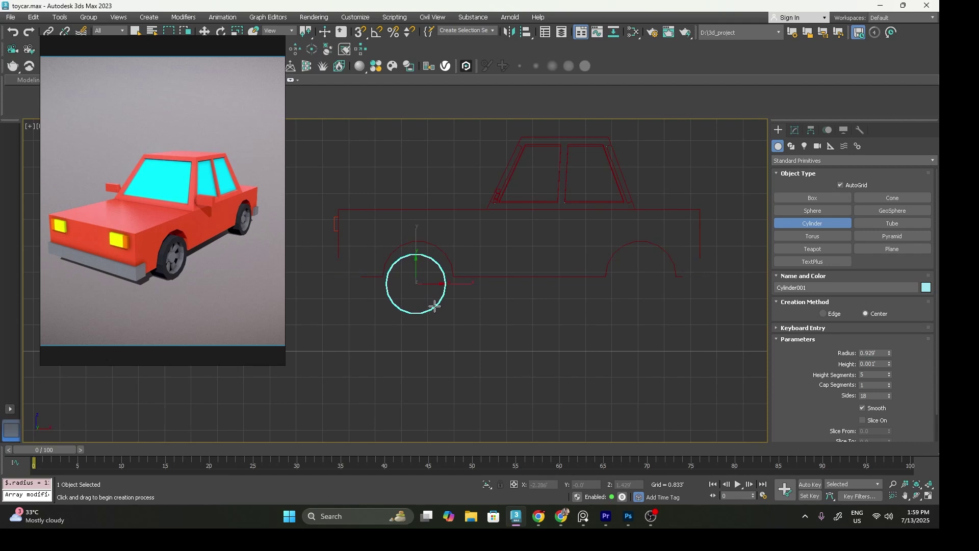
right_click(434, 284)
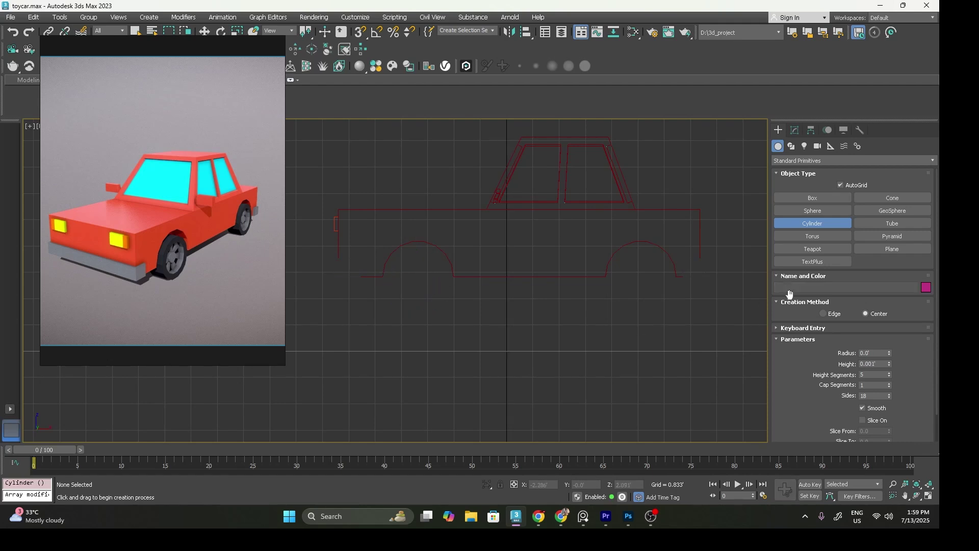
click(892, 223)
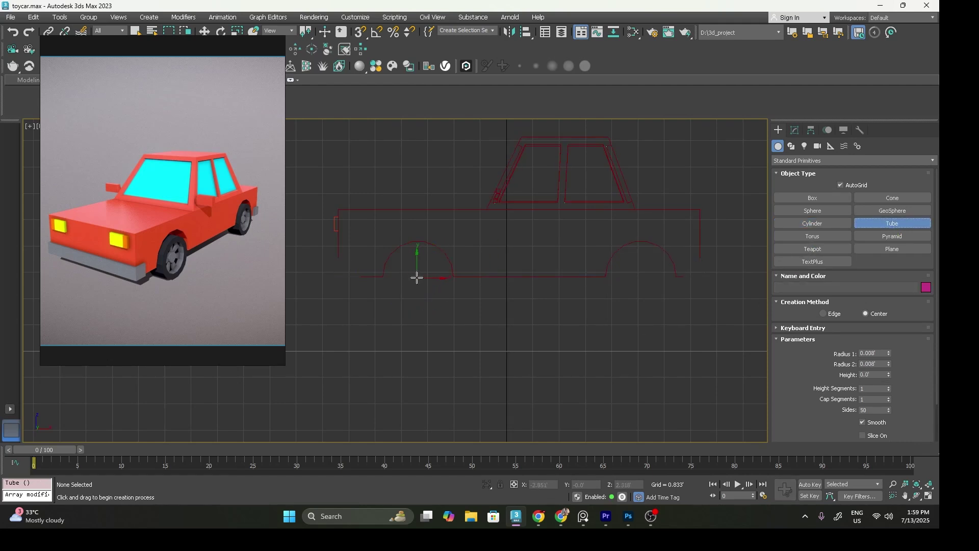
drag(418, 277, 439, 300)
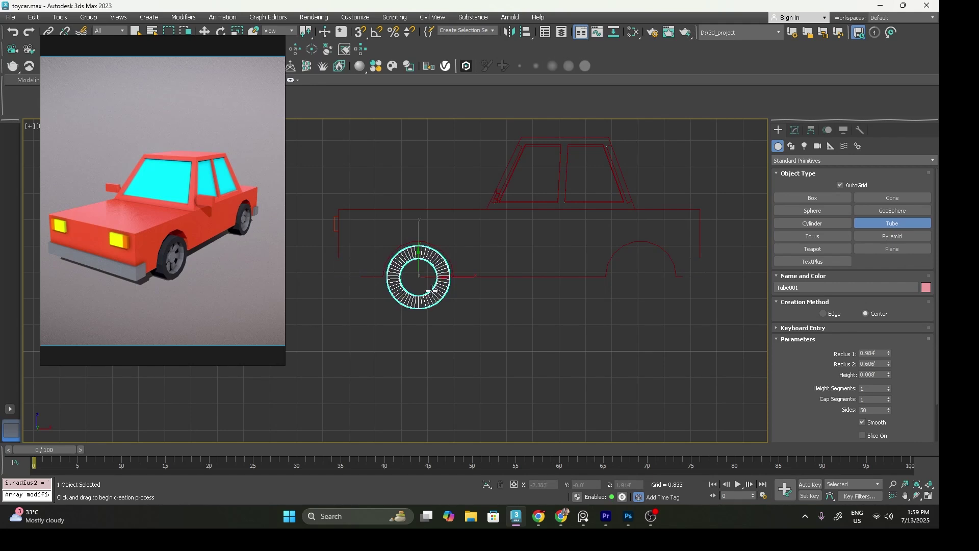
click(430, 277)
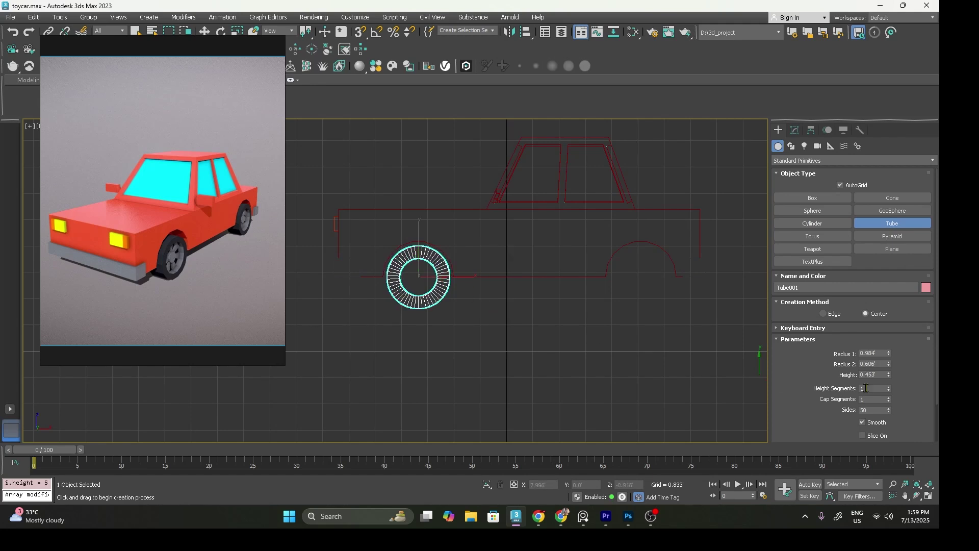
Reduce the tube to 12 sides and increase its inner radius to about 0.751'.
mouse_move(889, 410)
mouse_down()
mouse_move(890, 430)
mouse_move(890, 414)
mouse_up()
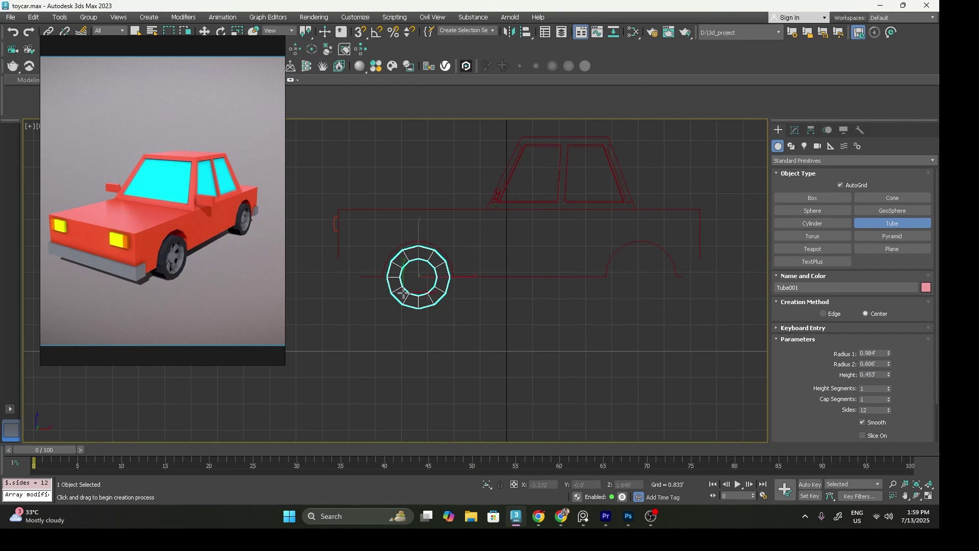
click(794, 130)
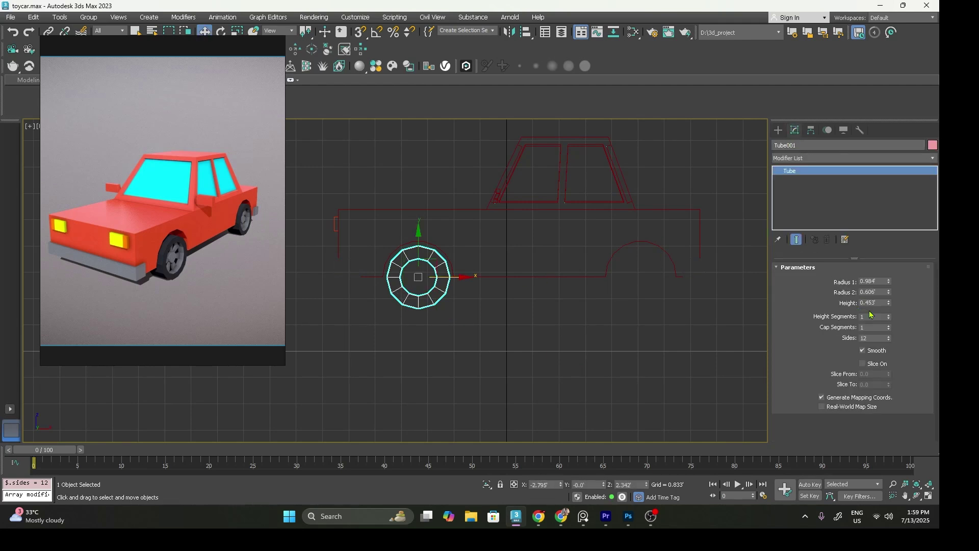
drag(889, 295, 889, 278)
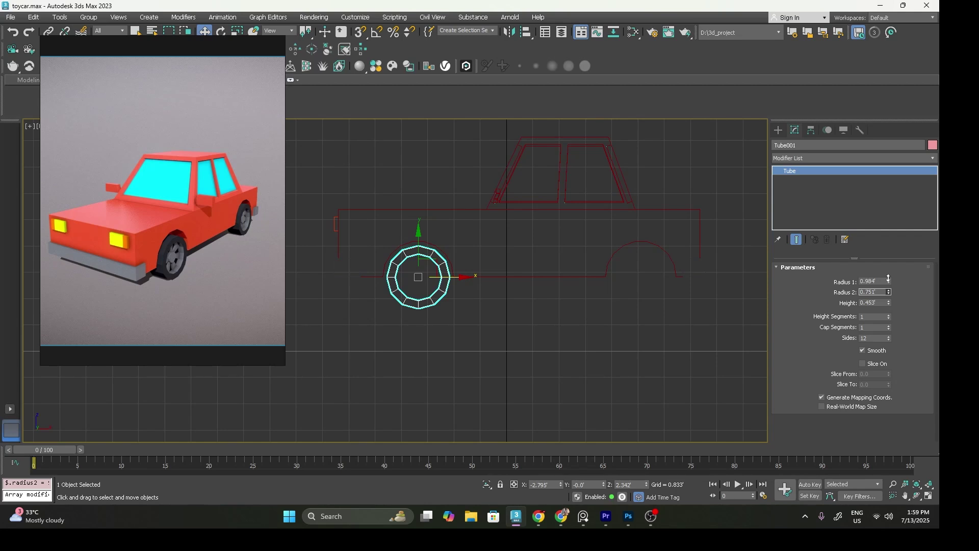
Convert the tube to an Editable Poly and shift it across the car's width into the near front wheel arch, at about Y -1.485'.
right_click(392, 280)
mouse_move(455, 408)
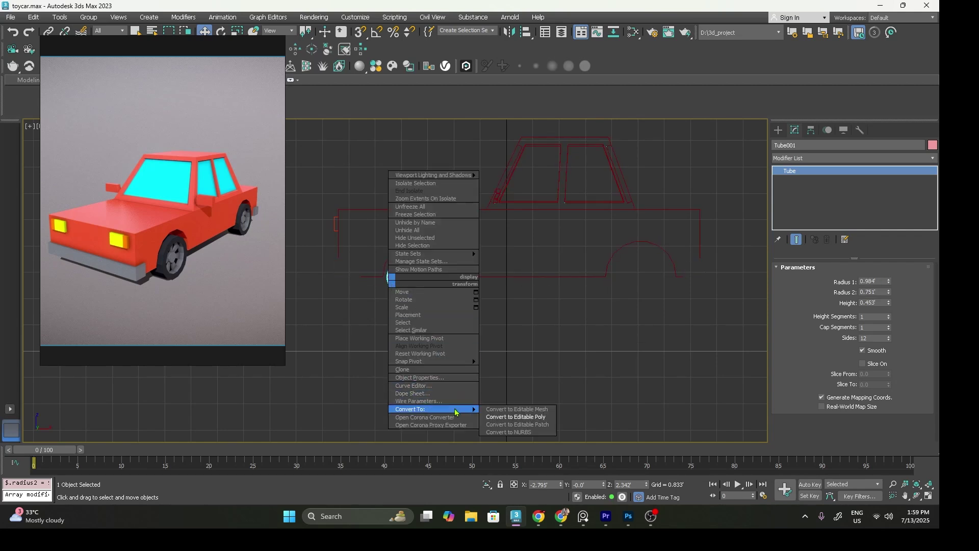
click(511, 417)
scroll(424, 291, up, 5)
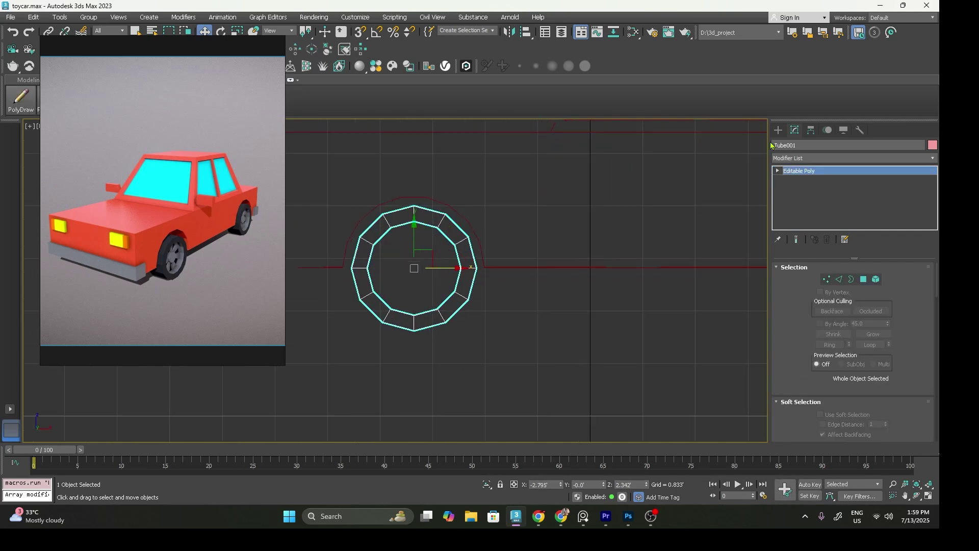
key(p)
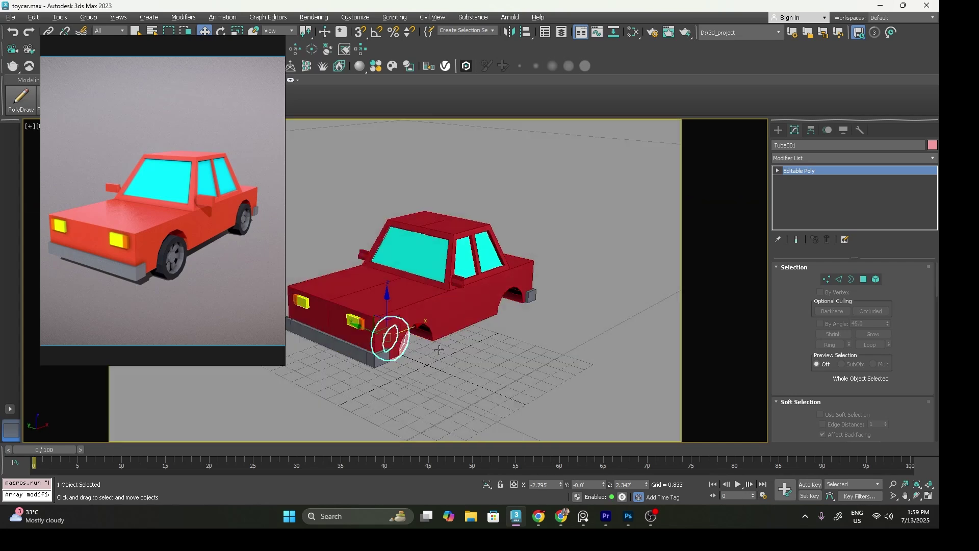
drag(365, 327, 386, 352)
alt+middle_drag(386, 352, 405, 346)
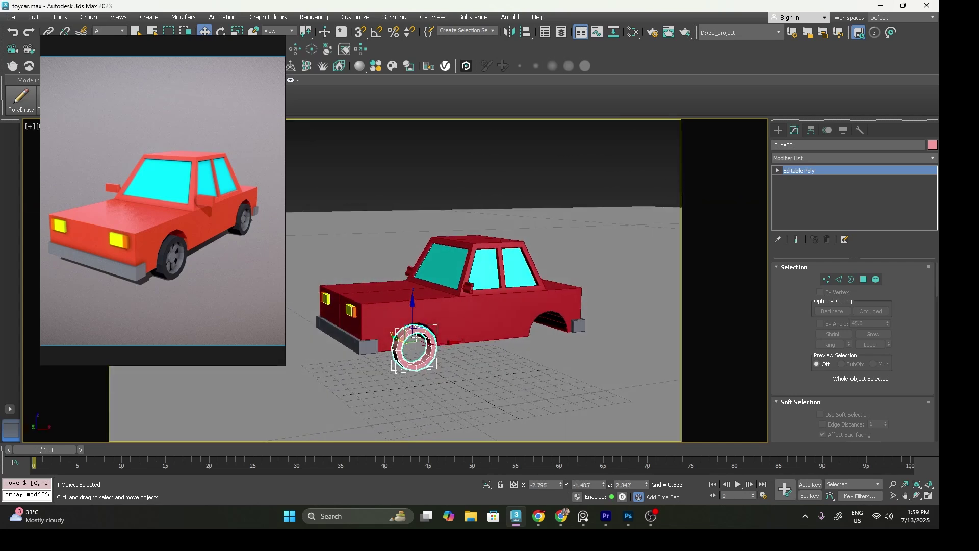
scroll(413, 378, up, 6)
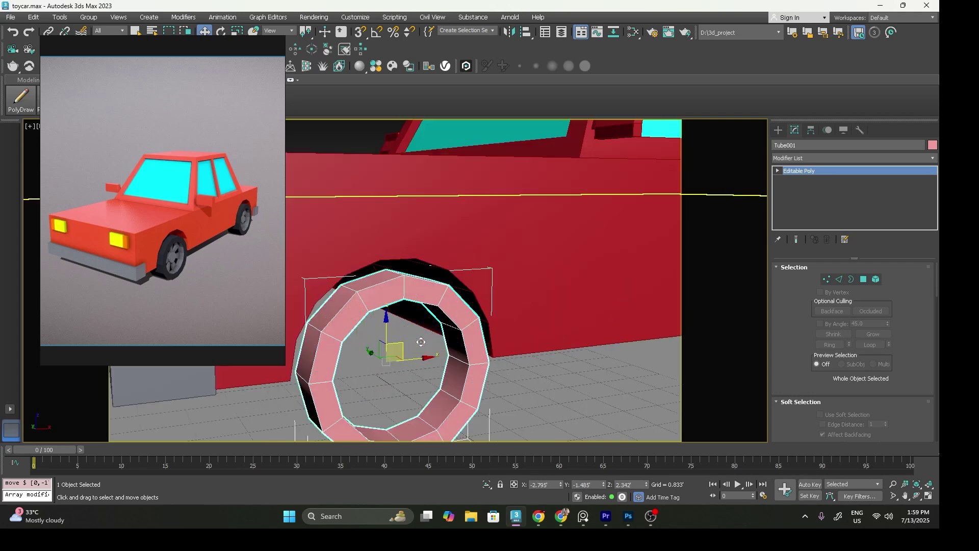
Select six alternating inner faces of the wheel tube at polygon level.
alt+middle_drag(424, 293, 414, 312)
click(779, 171)
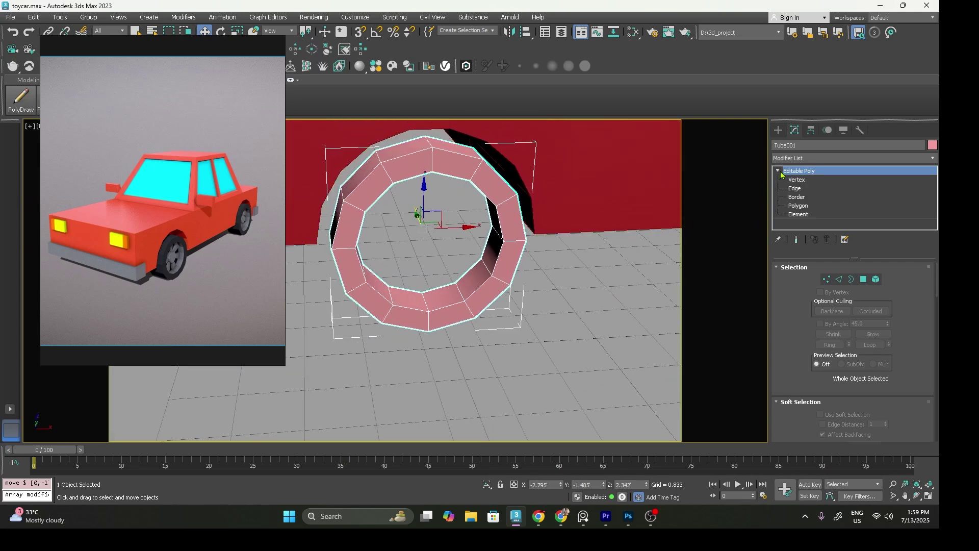
click(798, 205)
alt+middle_drag(418, 306, 422, 341)
click(378, 336)
ctrl+click(361, 280)
ctrl+click(408, 267)
ctrl+click(470, 254)
ctrl+click(459, 322)
ctrl+click(434, 361)
Extrude the six selected inner faces 0.58' as a group toward the wheel's centre to form spokes.
right_click(419, 338)
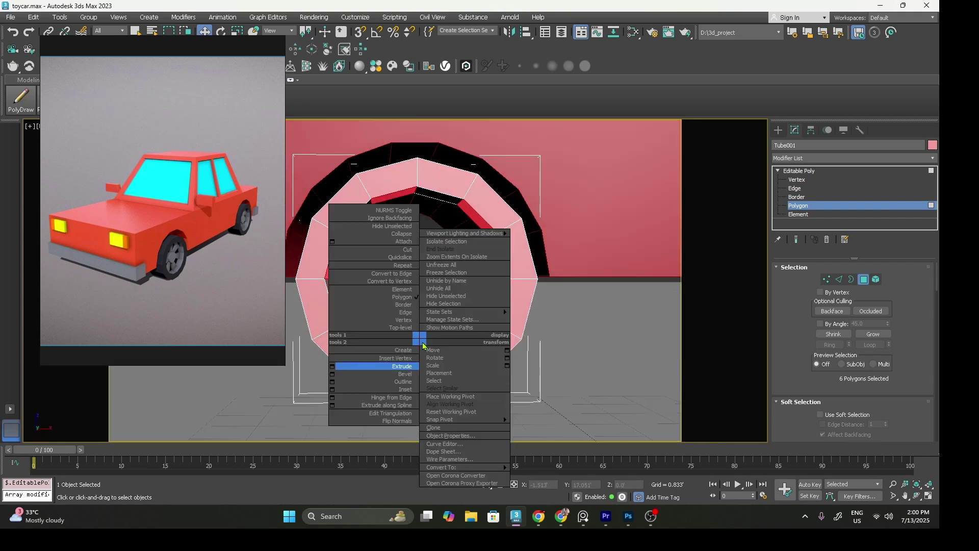
click(334, 367)
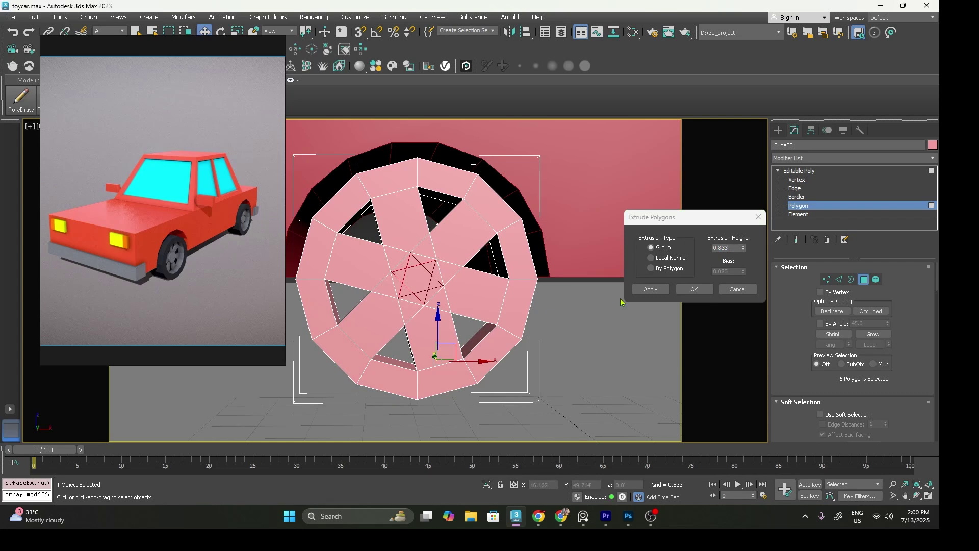
right_click(743, 249)
drag(743, 250, 637, 386)
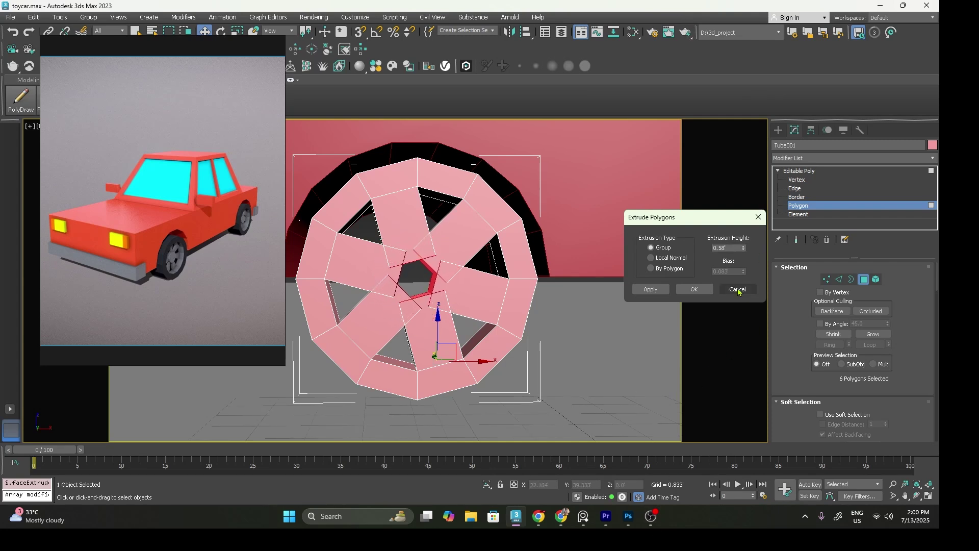
click(694, 289)
Try scaling the extruded spoke ends in the Local coordinate system and shifting them, and undo back to the unextruded inner faces.
click(237, 31)
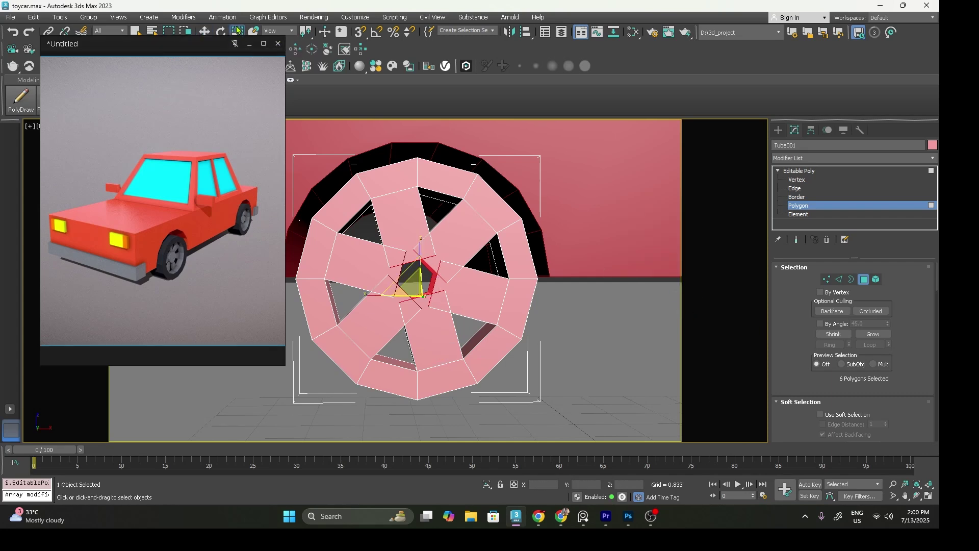
click(278, 31)
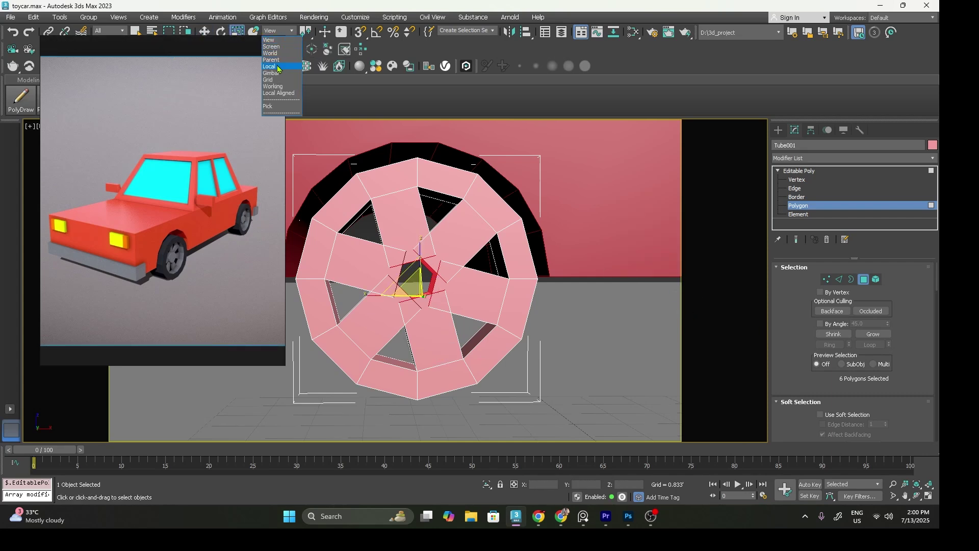
click(278, 67)
drag(389, 288, 322, 419)
alt+middle_drag(336, 405, 388, 393)
key(w)
alt+middle_drag(398, 302, 405, 300)
drag(384, 277, 374, 278)
alt+middle_drag(375, 278, 356, 259)
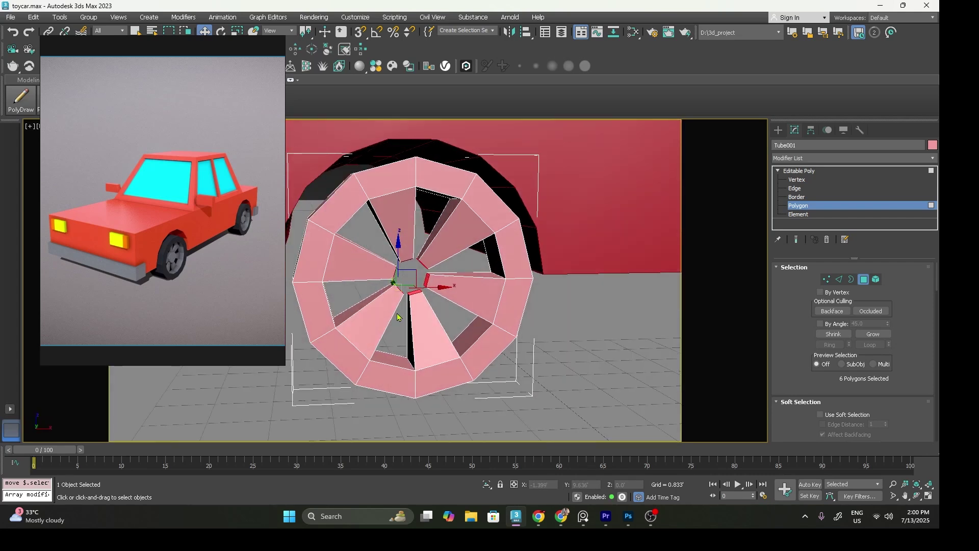
alt+middle_drag(398, 319, 413, 334)
key(ctrl+z)
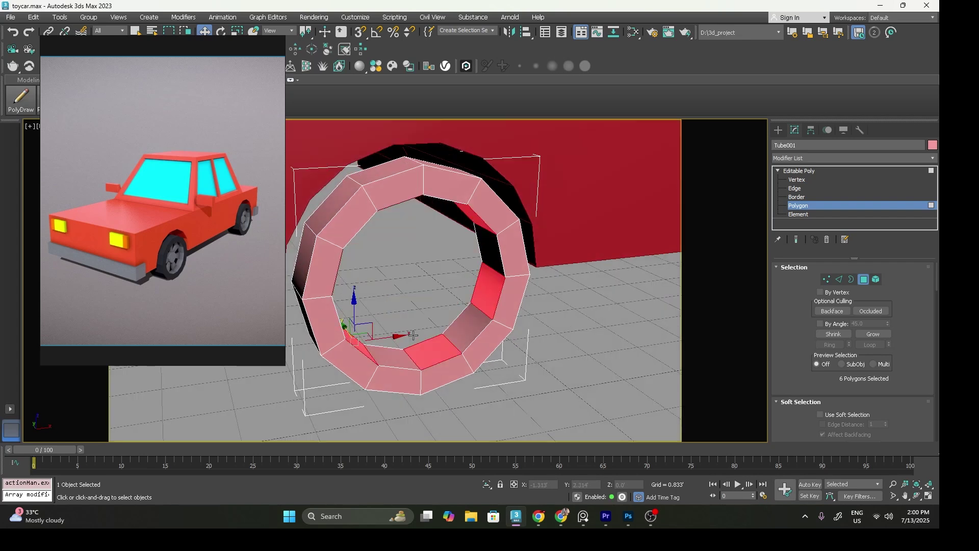
Inset the six selected inner faces as a group by 0.095'.
right_click(471, 271)
click(385, 321)
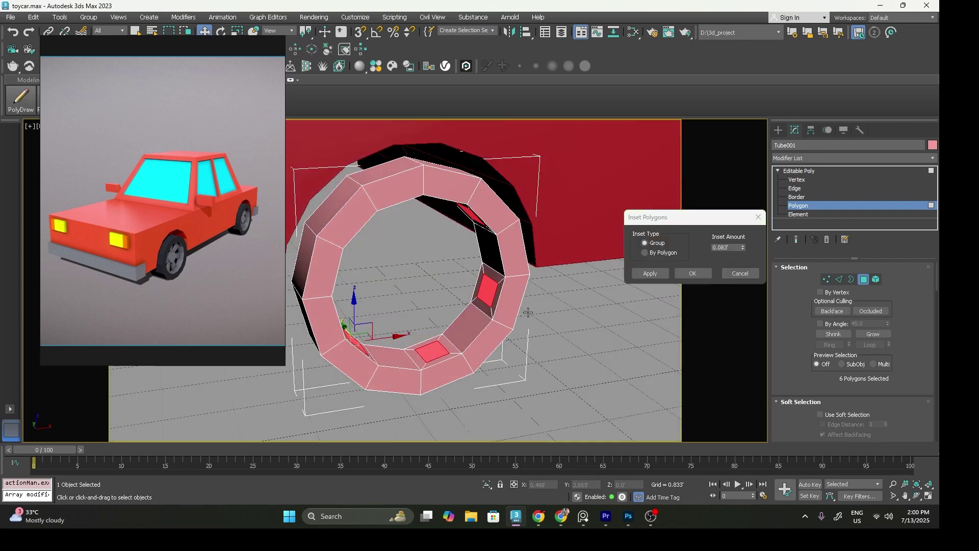
mouse_move(744, 253)
mouse_down()
mouse_move(741, 233)
mouse_move(740, 241)
mouse_up()
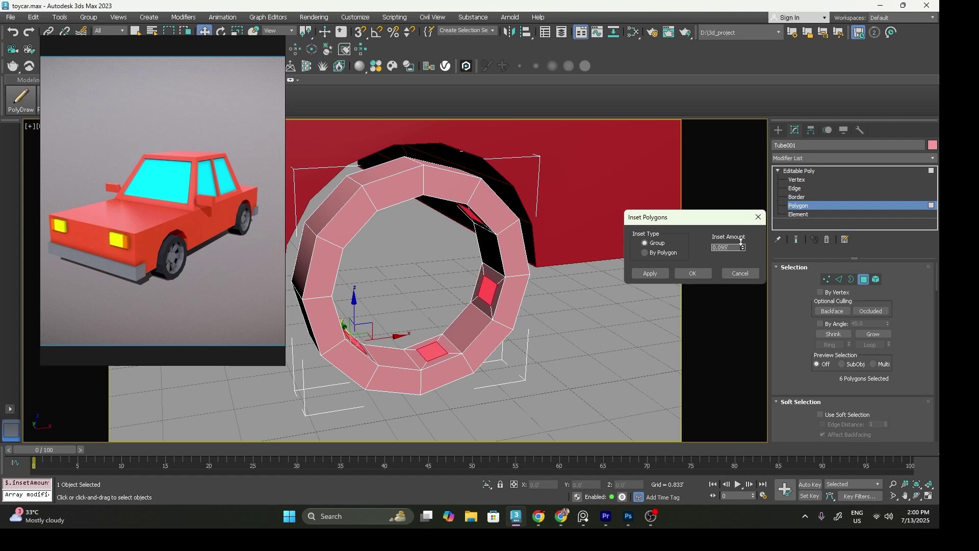
click(693, 274)
Try narrowing the inset faces by scaling them along their Local axes.
key(r)
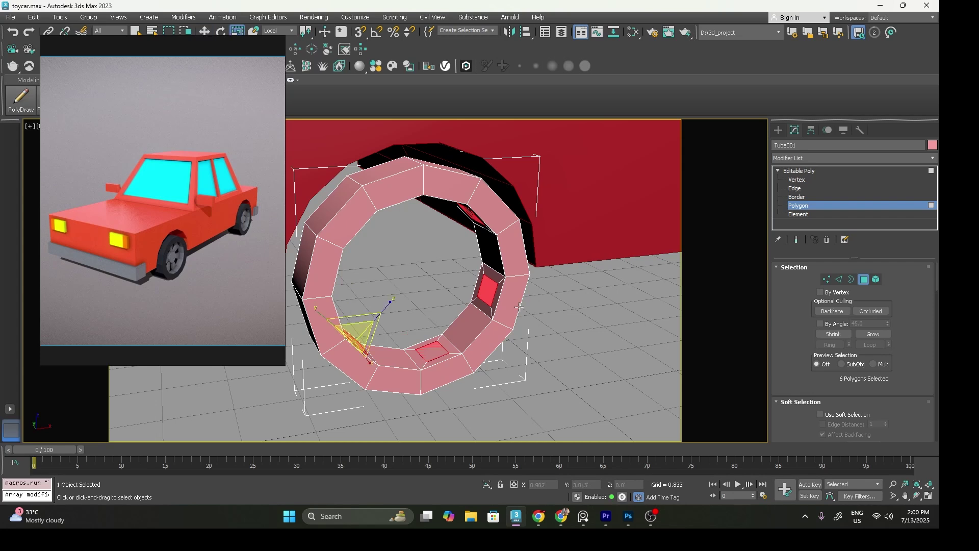
alt+middle_drag(381, 348, 360, 339)
drag(382, 363, 391, 394)
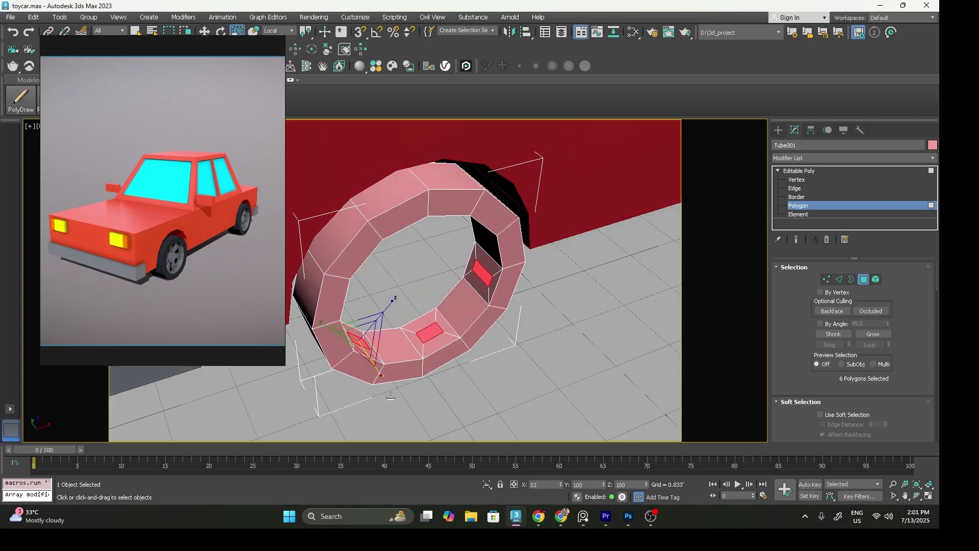
drag(390, 394, 392, 395)
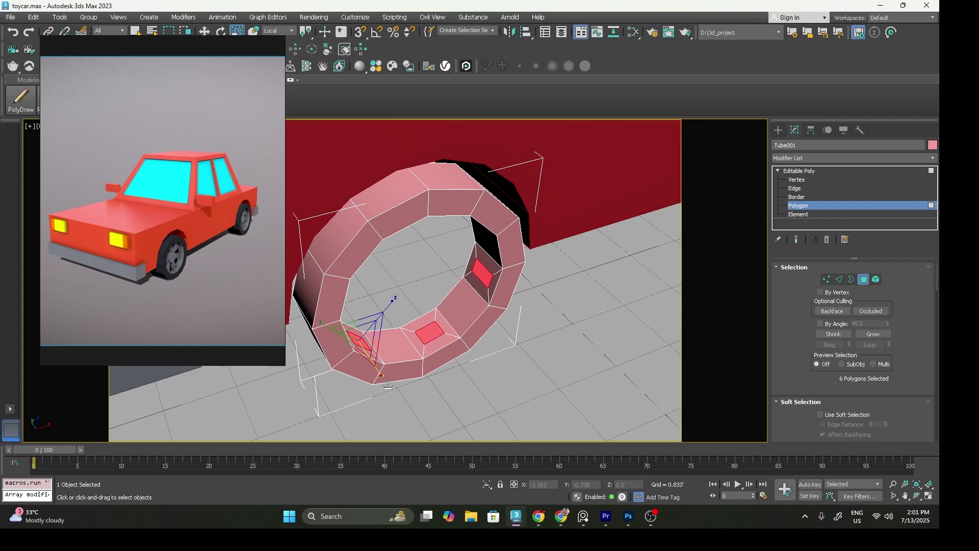
alt+middle_drag(351, 338, 336, 292)
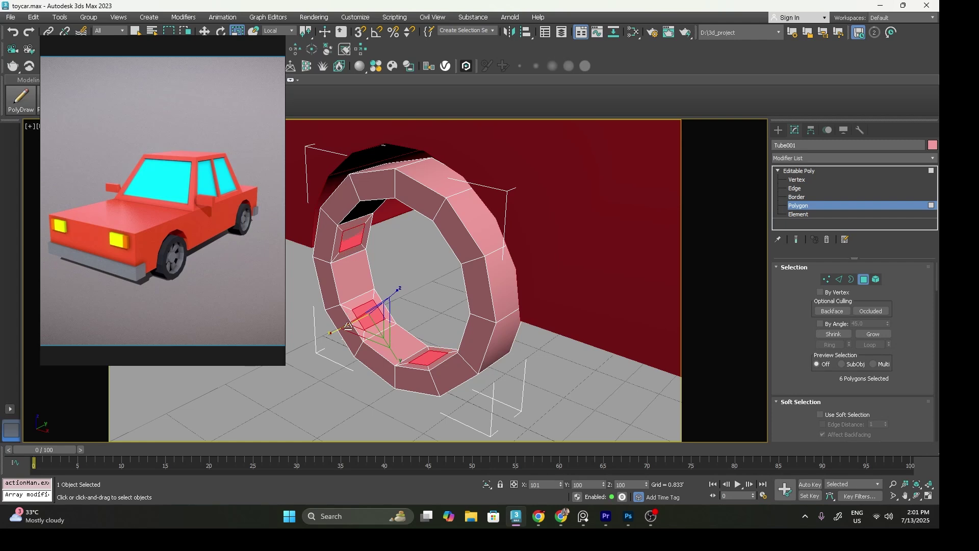
alt+middle_drag(394, 315, 357, 286)
Scale the inset faces to about 45% along the World Y axis and shift them slightly across the wheel's width.
click(279, 32)
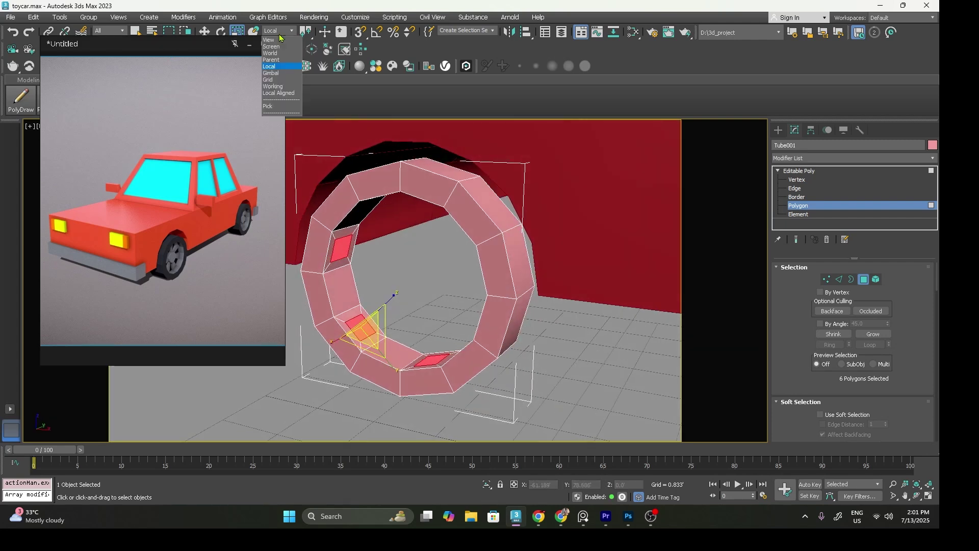
click(280, 53)
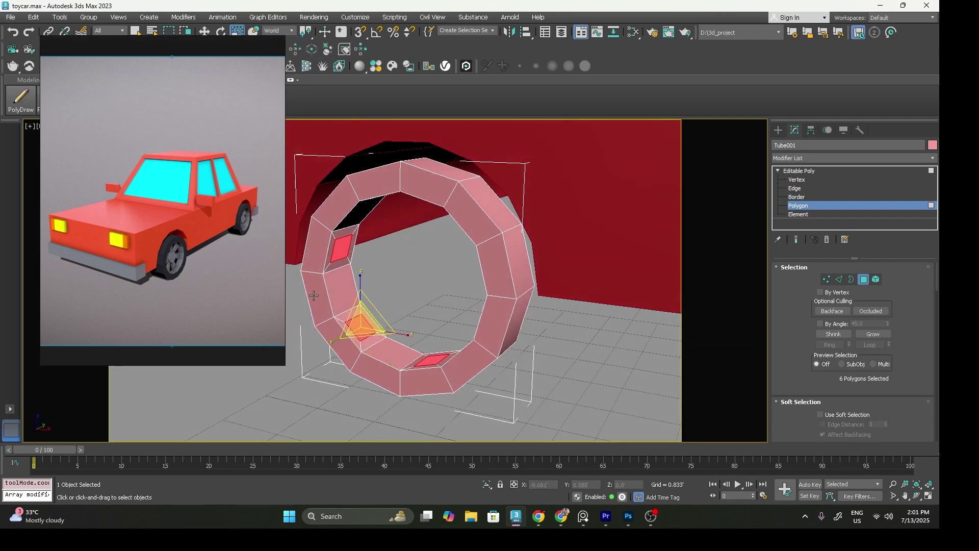
drag(350, 331, 345, 335)
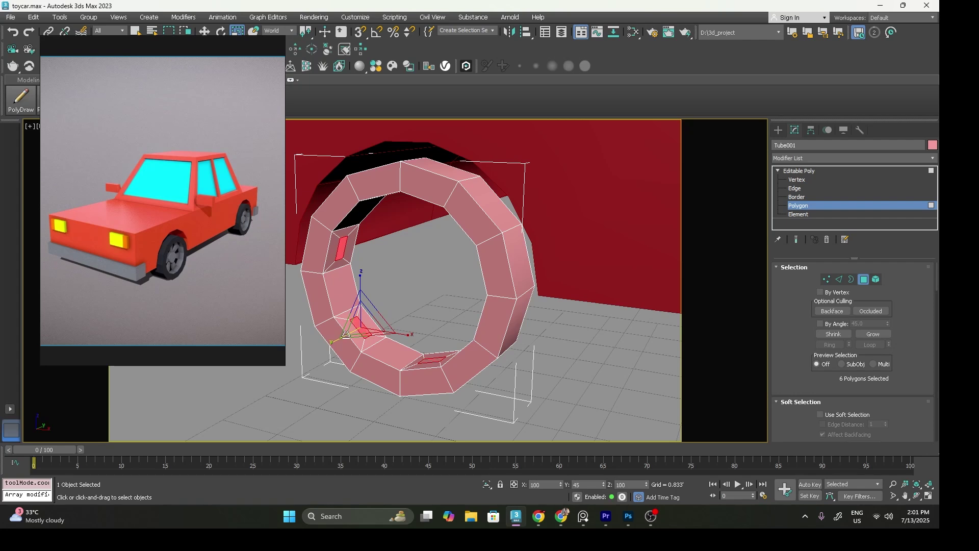
alt+middle_drag(343, 335, 456, 324)
key(w)
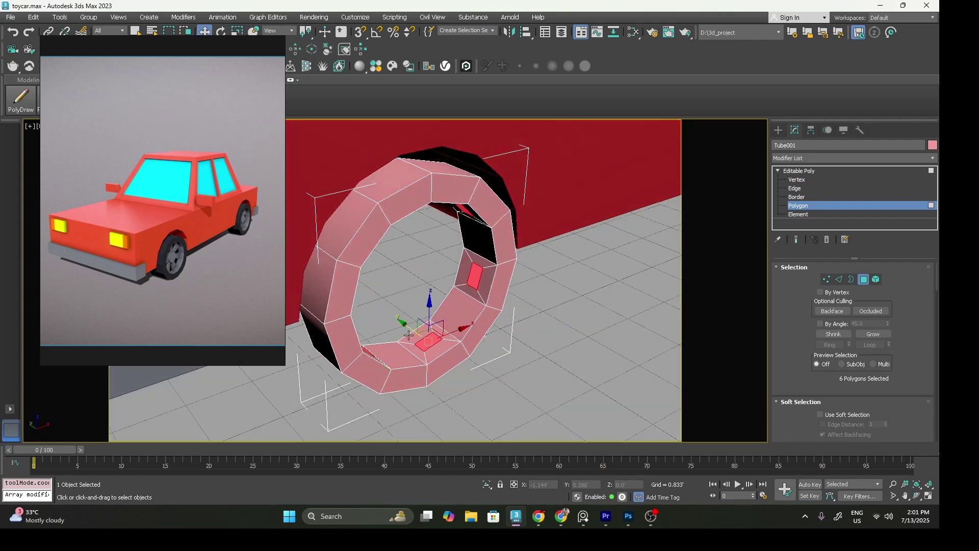
drag(406, 327, 406, 325)
Extrude the narrowed inset faces 0.58' as a group into spokes reaching toward the wheel's centre.
right_click(407, 324)
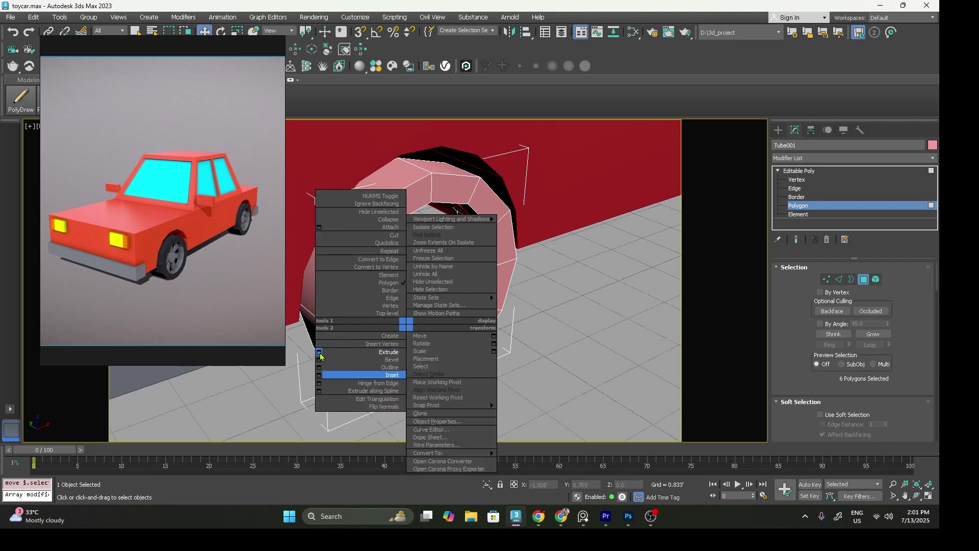
click(319, 352)
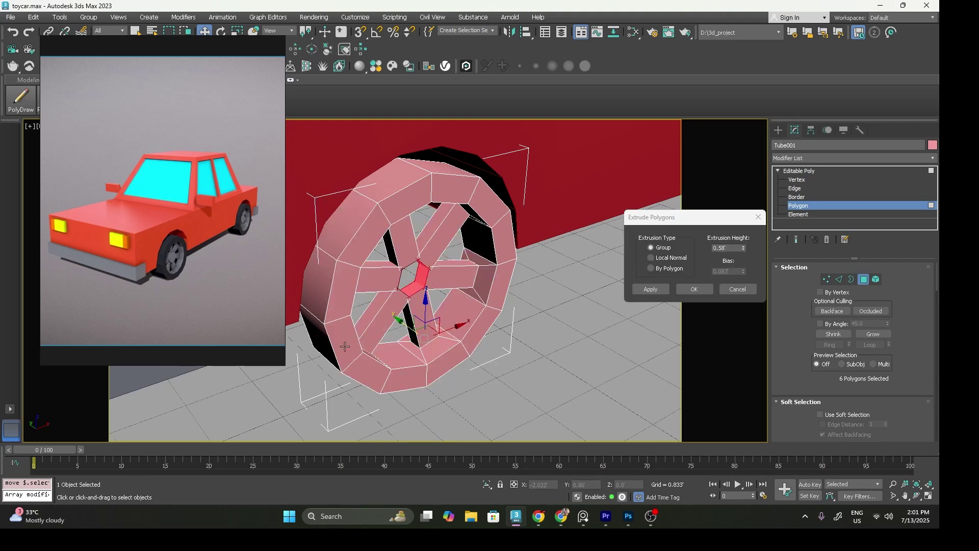
click(693, 290)
Adjust the spokes' inner ends across the wheel's depth and vertically so they meet around the wheel's centre.
alt+middle_drag(438, 284, 385, 275)
drag(382, 276, 393, 290)
alt+middle_drag(392, 290, 379, 266)
drag(416, 293, 423, 266)
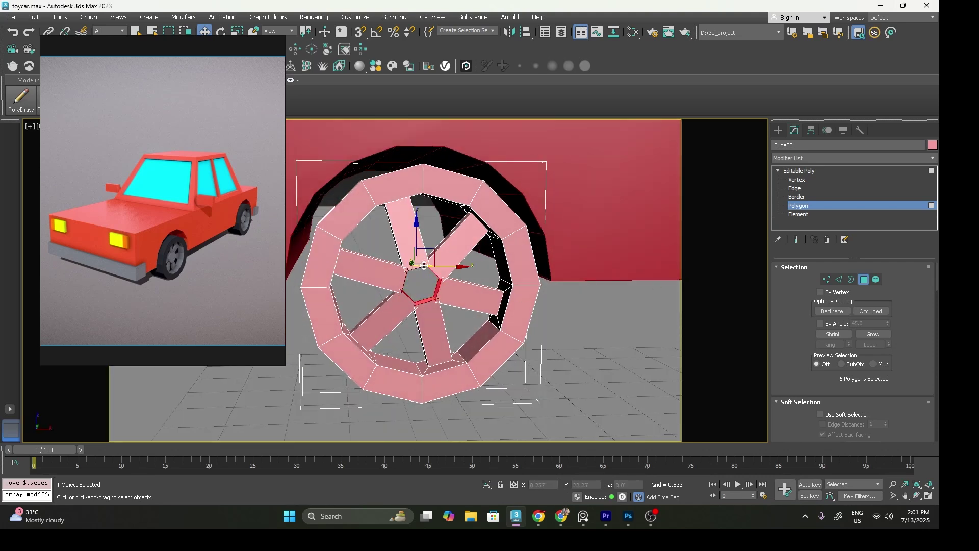
key(ctrl+z)
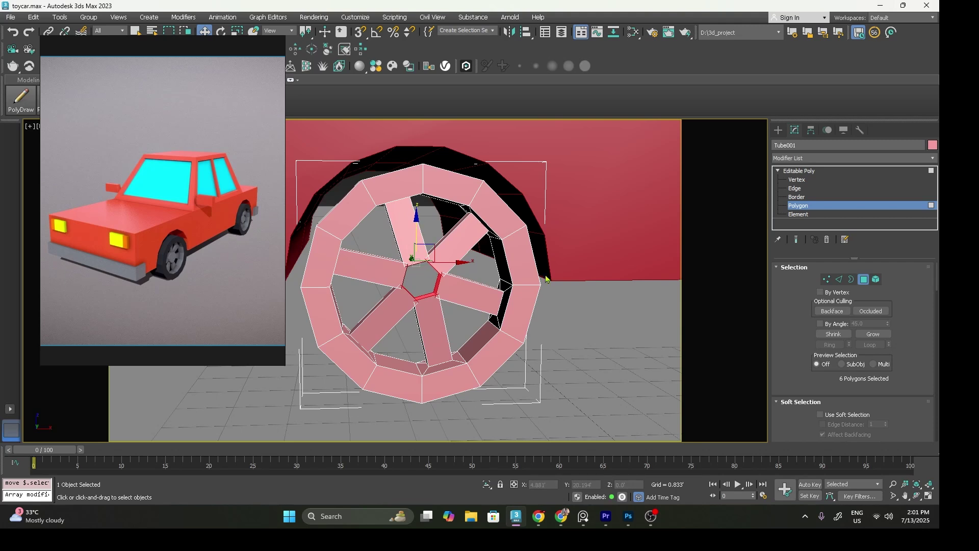
key(ctrl+y)
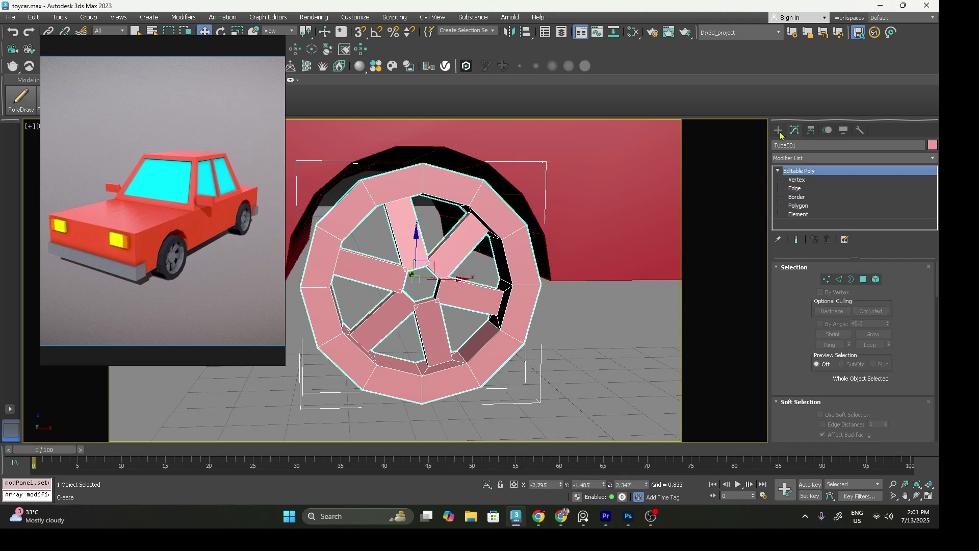
In the Front view, draw a hub cylinder with a radius of about 0.246' and a height of about 0.133'.
click(778, 131)
click(812, 222)
key(f)
scroll(407, 267, up, 5)
mouse_move(405, 267)
mouse_down()
mouse_move(428, 287)
mouse_move(429, 264)
mouse_up()
key(p)
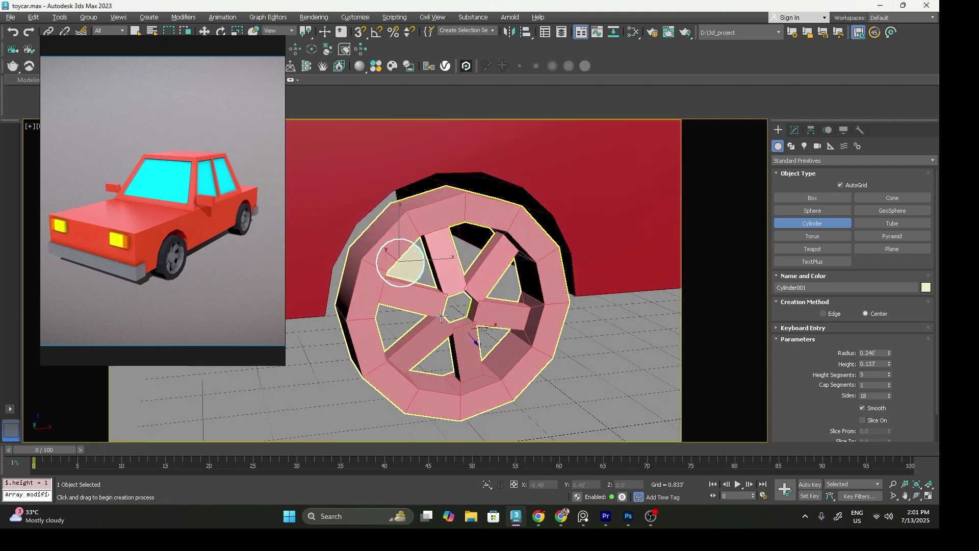
Move the cylinder over the hub opening at the spokes' centre, at about Y -1.797', and reduce its height segments to 1.
key(w)
alt+middle_drag(439, 255, 380, 250)
drag(380, 250, 487, 325)
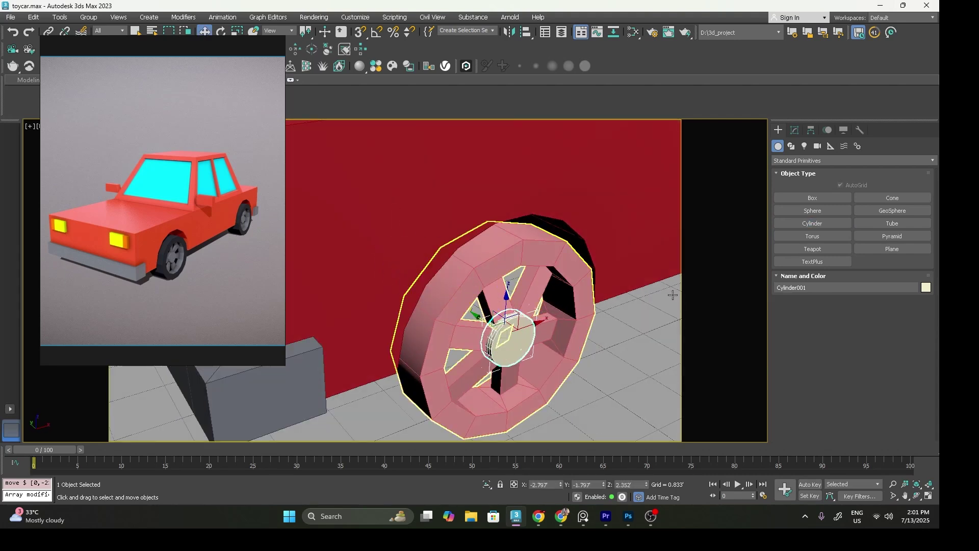
click(794, 130)
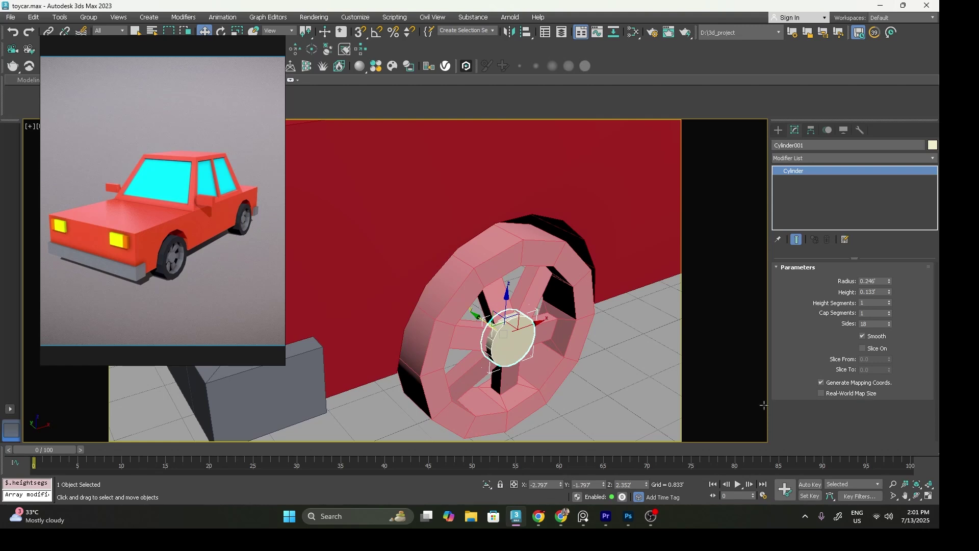
alt+middle_drag(510, 349, 485, 330)
scroll(487, 330, up, 3)
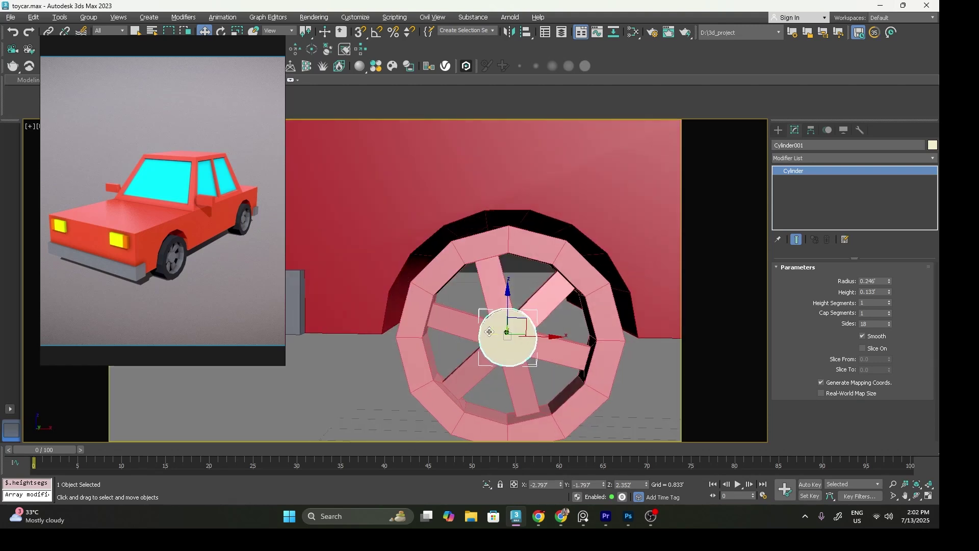
Select the wheel's tread faces as a loop and grow the selection to include the tyre's side faces.
click(566, 295)
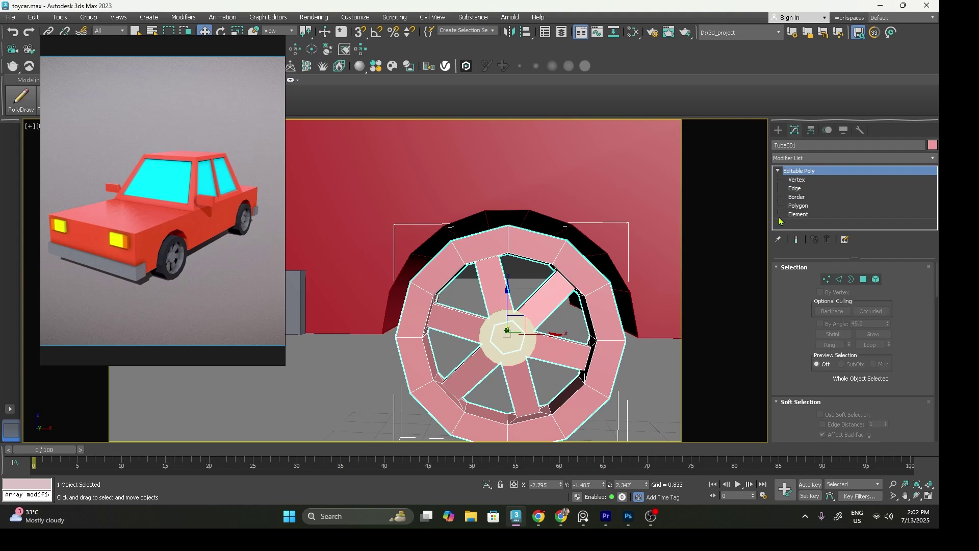
click(799, 205)
click(557, 247)
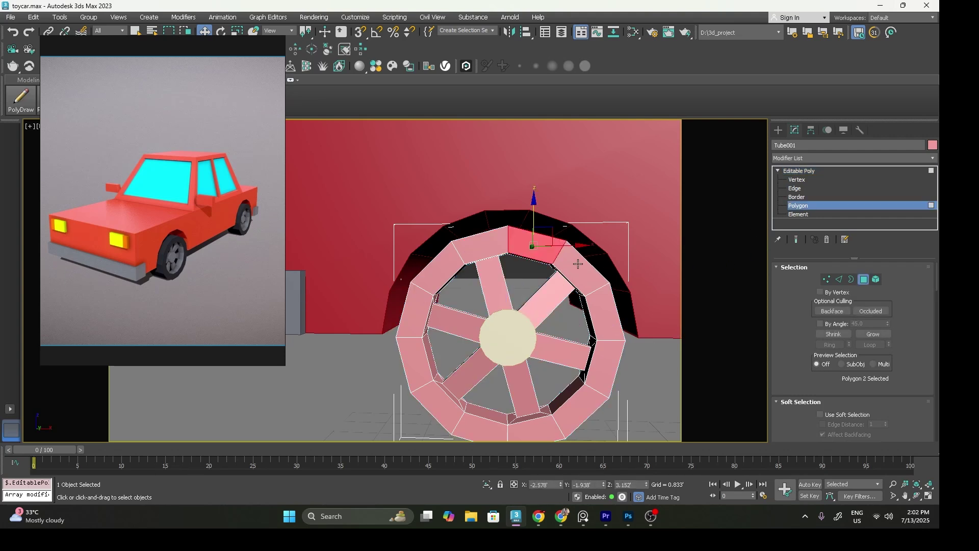
alt+middle_drag(570, 259, 559, 279)
click(530, 227)
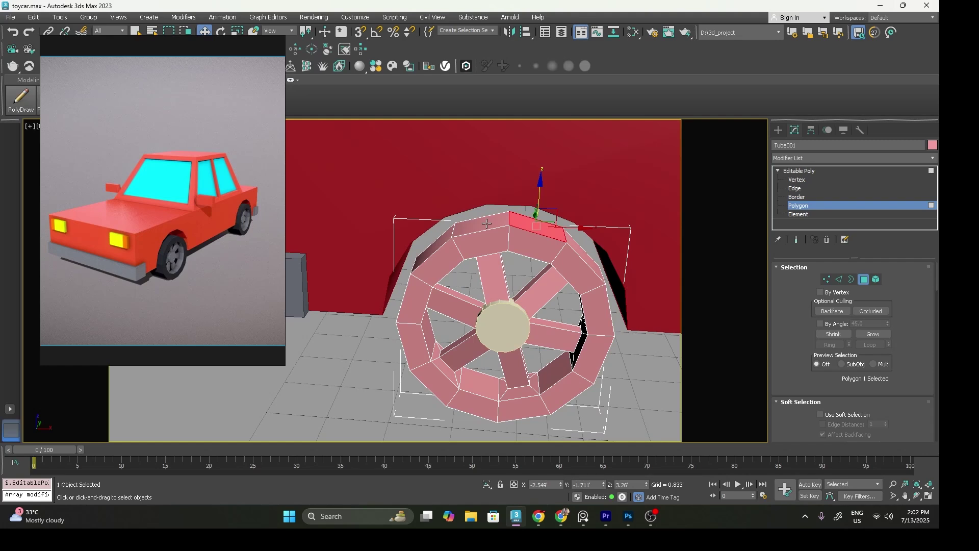
shift+click(487, 223)
alt+middle_drag(486, 224, 675, 330)
click(873, 334)
Detach the selected tyre faces from the spokes as the separate object Object005.
drag(917, 403, 913, 272)
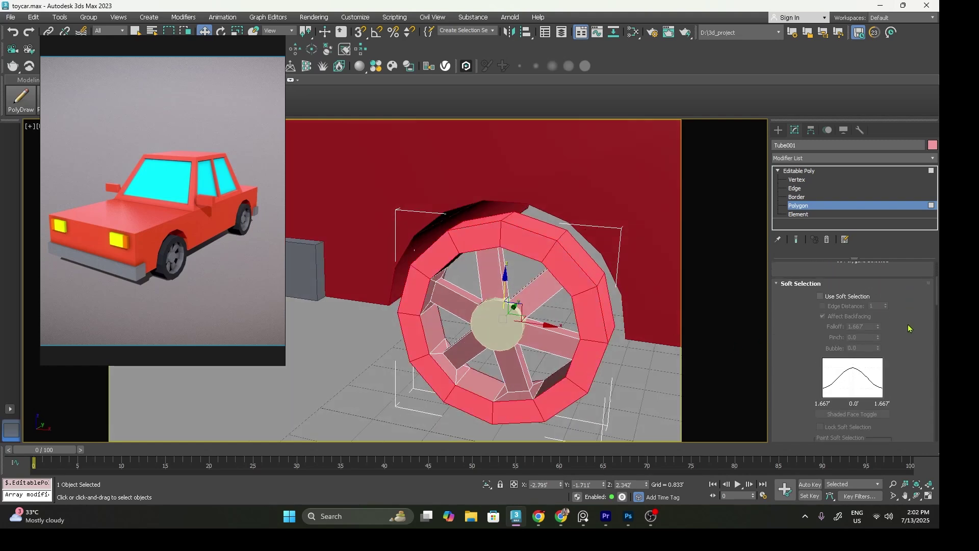
scroll(910, 331, down, 5)
scroll(910, 336, down, 3)
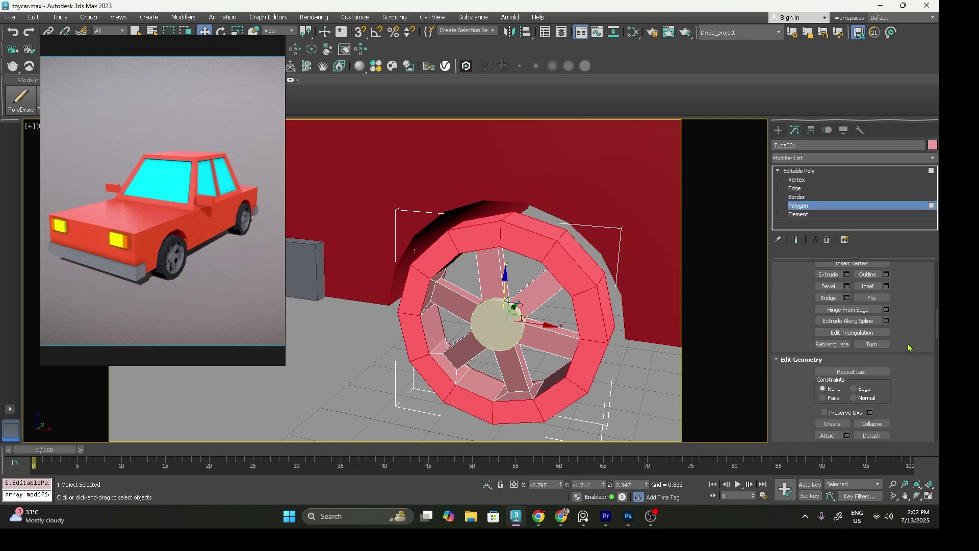
click(871, 359)
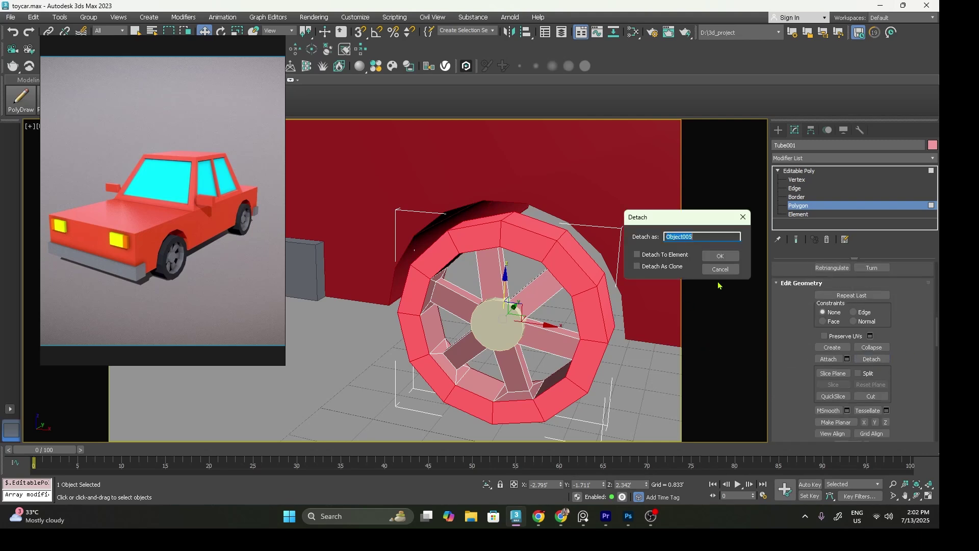
click(720, 256)
click(815, 173)
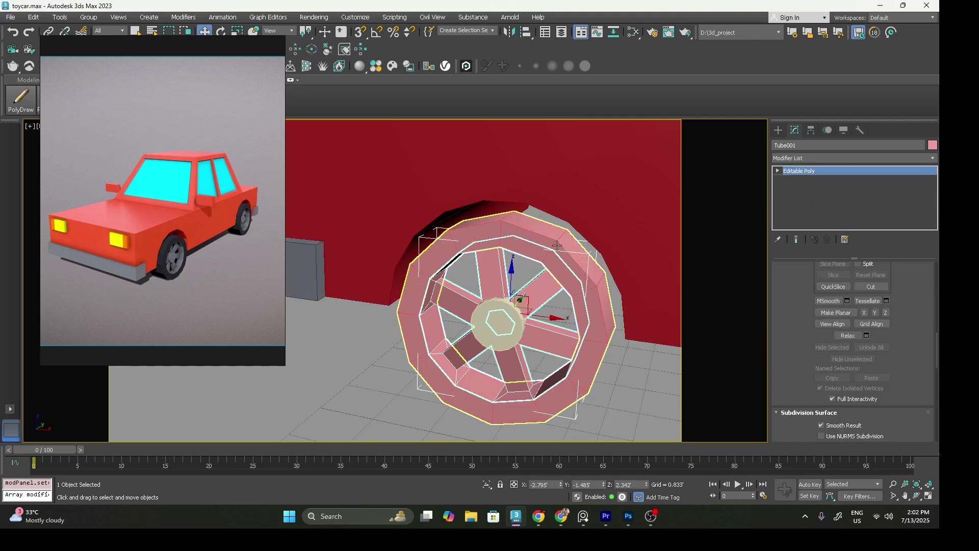
Set the detached tyre's object colour to black.
click(581, 241)
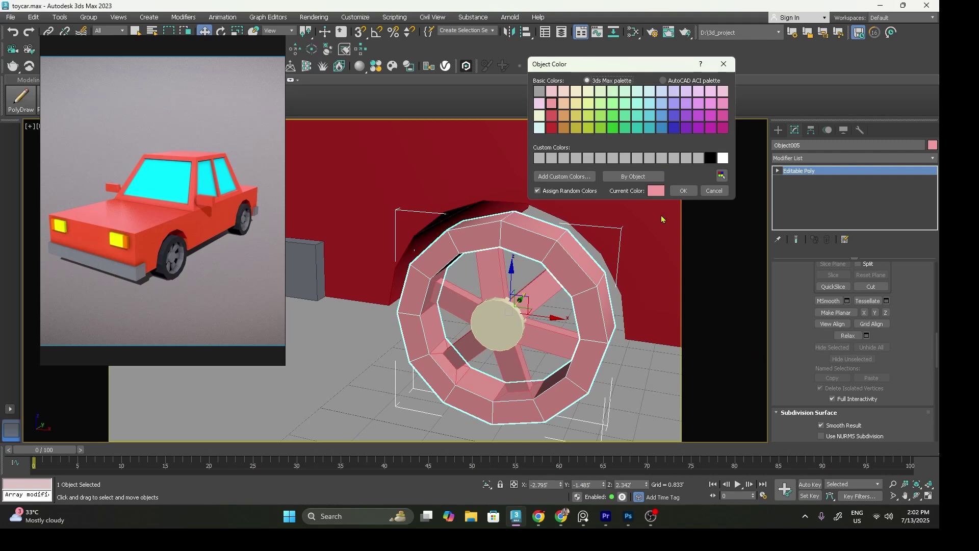
click(711, 159)
click(684, 190)
Select the spokes and the hub cylinder together and give them a light grey object colour.
click(512, 330)
ctrl+click(512, 331)
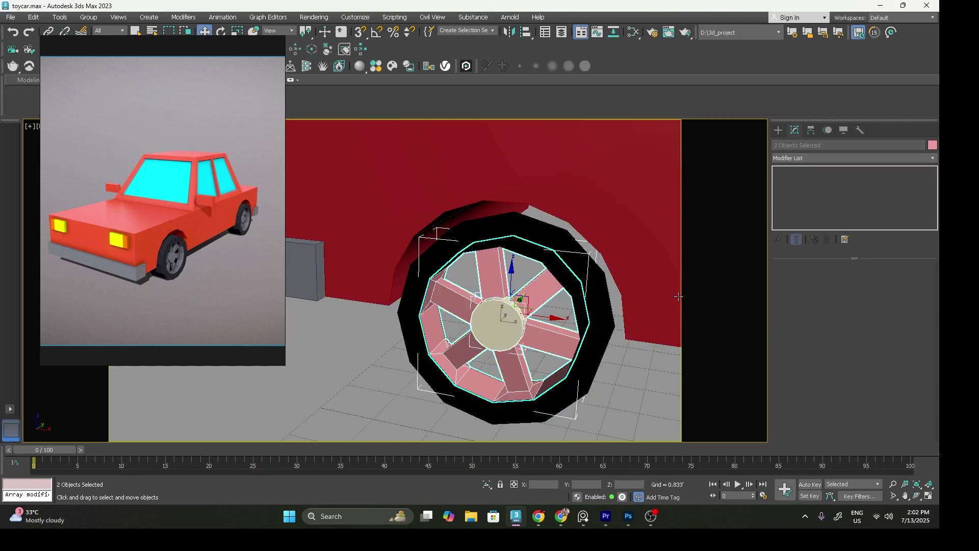
click(931, 145)
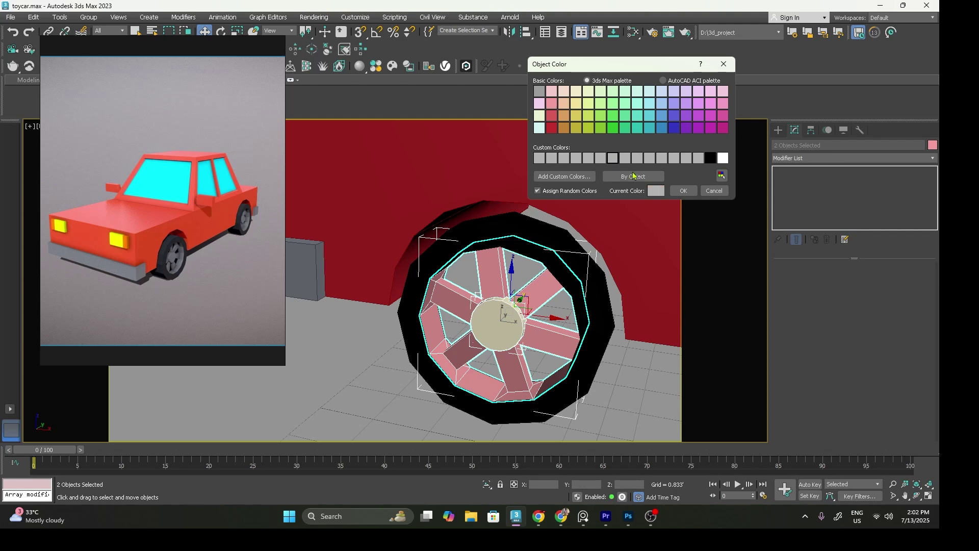
click(684, 190)
scroll(536, 301, down, 3)
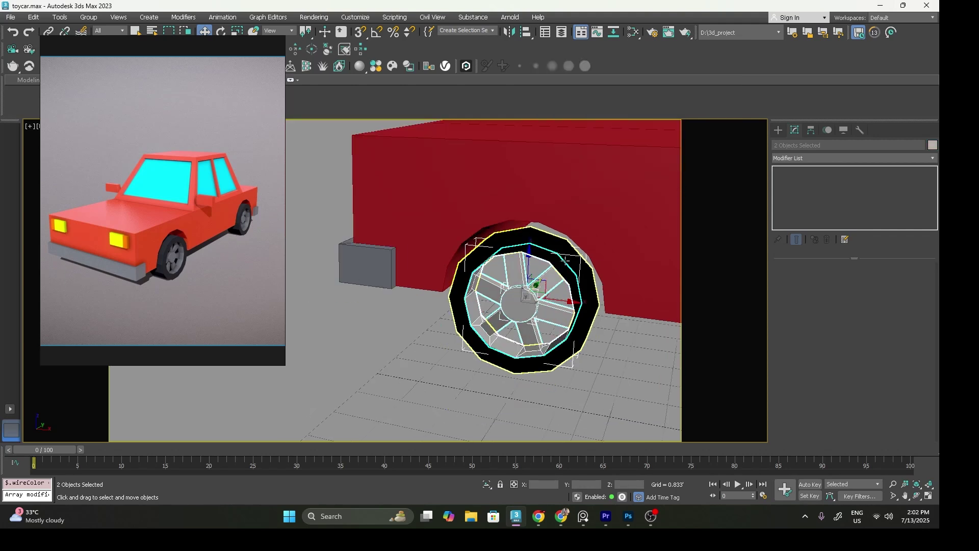
scroll(536, 301, up, 2)
alt+middle_drag(536, 301, 571, 299)
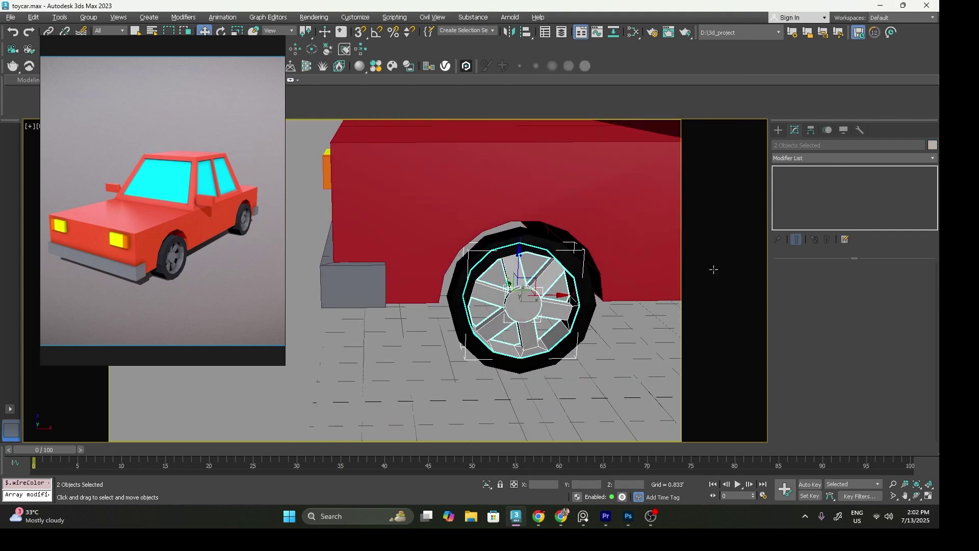
Recolour the selected spokes and hub by sampling the bumper's dark grey from the screen.
click(931, 145)
click(655, 191)
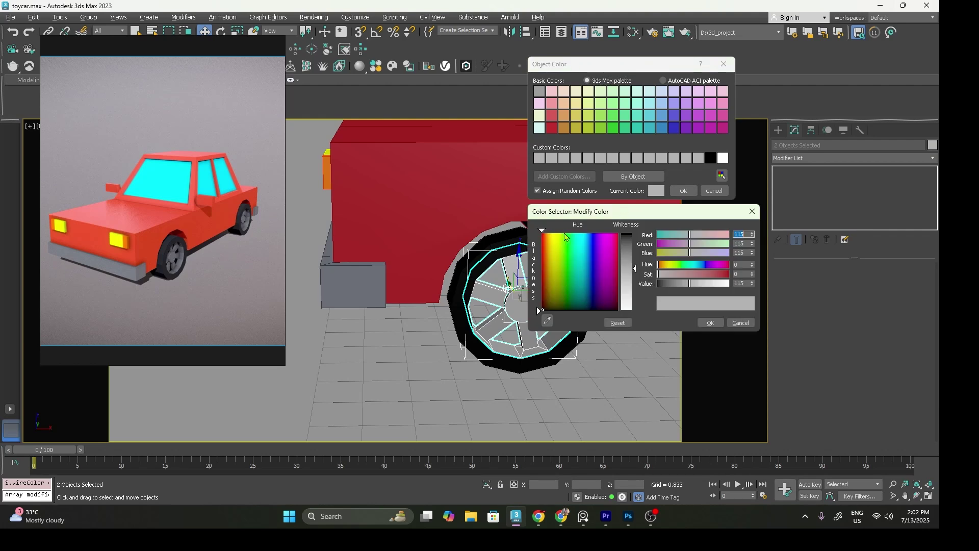
click(547, 320)
click(380, 296)
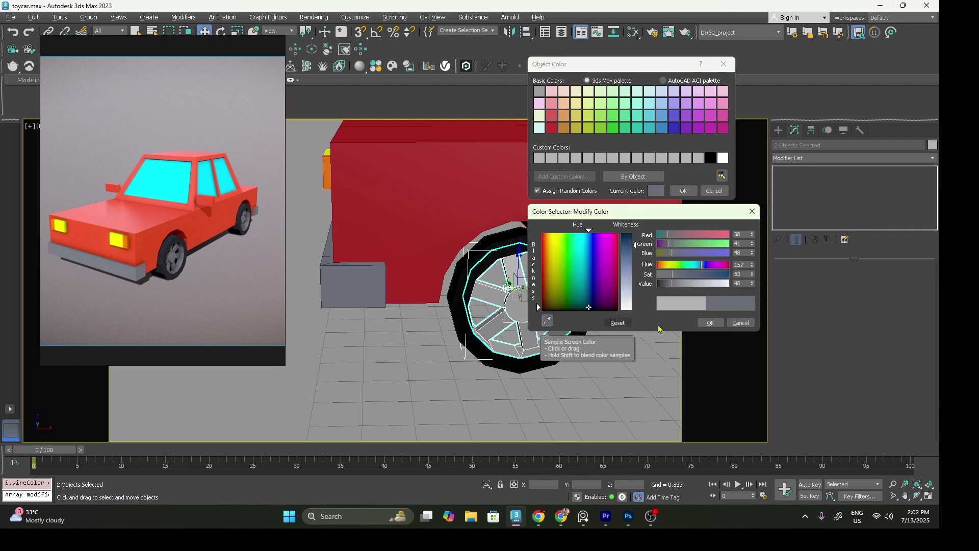
click(714, 322)
click(689, 191)
Add the black tyre to the selected spokes and hub and group all three as "tyre".
ctrl+click(456, 306)
alt+middle_drag(489, 306, 515, 289)
click(88, 17)
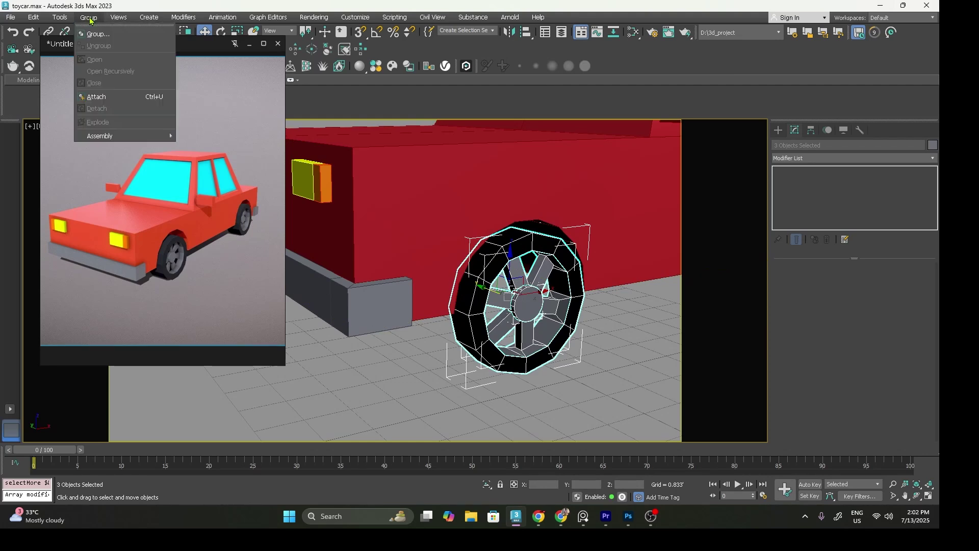
click(96, 32)
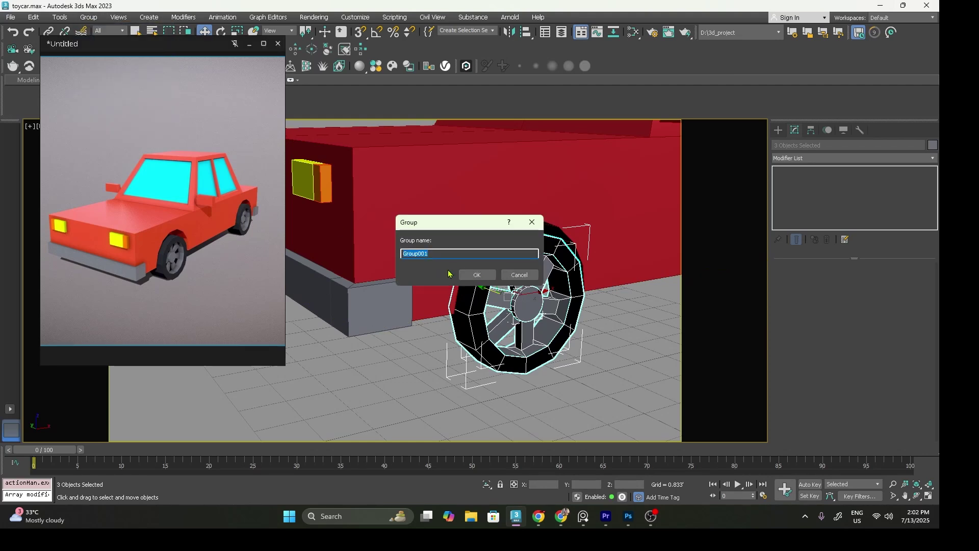
text(tyr)
key(Return)
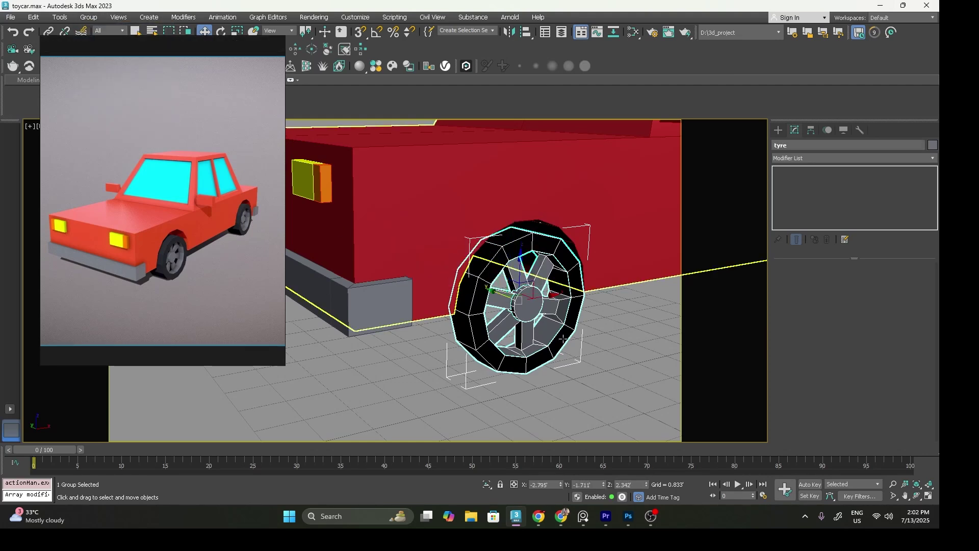
Copy the tyre group in a side view to the rear wheel arch, at about X 4.282'.
scroll(555, 326, down, 8)
alt+middle_drag(556, 327, 426, 317)
key(l)
key(z)
scroll(489, 339, down, 4)
shift+drag(410, 321, 727, 324)
click(474, 304)
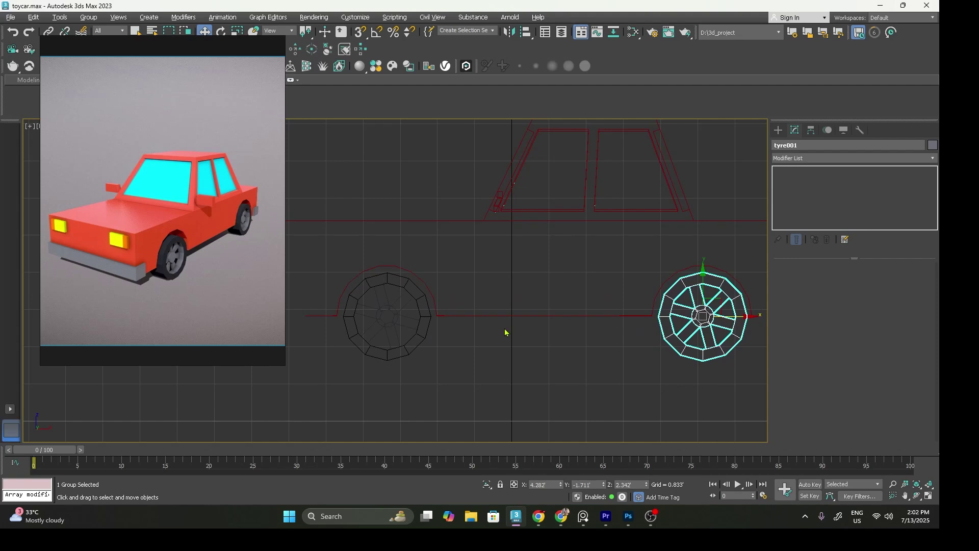
Mirror the front and rear tyre groups as copies along the Y axis and move the copies to the car's opposite side.
key(p)
mouse_move(513, 338)
alt+middle_down()
mouse_move(501, 330)
mouse_move(508, 351)
alt+middle_up()
ctrl+click(501, 330)
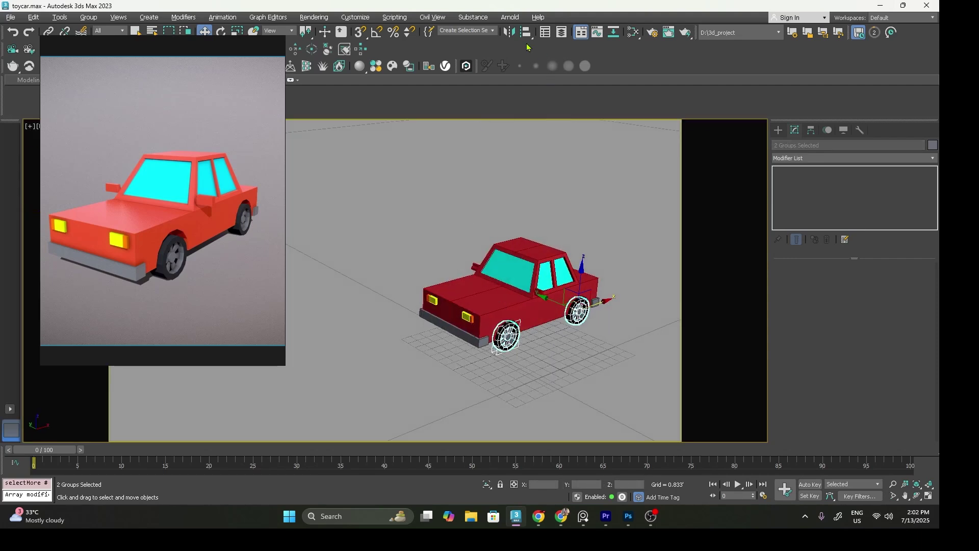
click(511, 32)
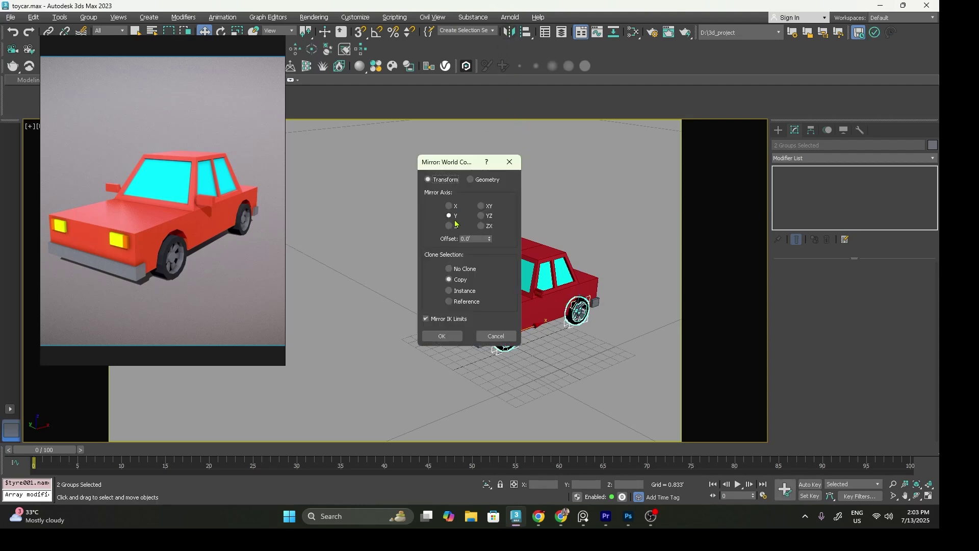
click(441, 336)
alt+middle_drag(502, 332, 475, 331)
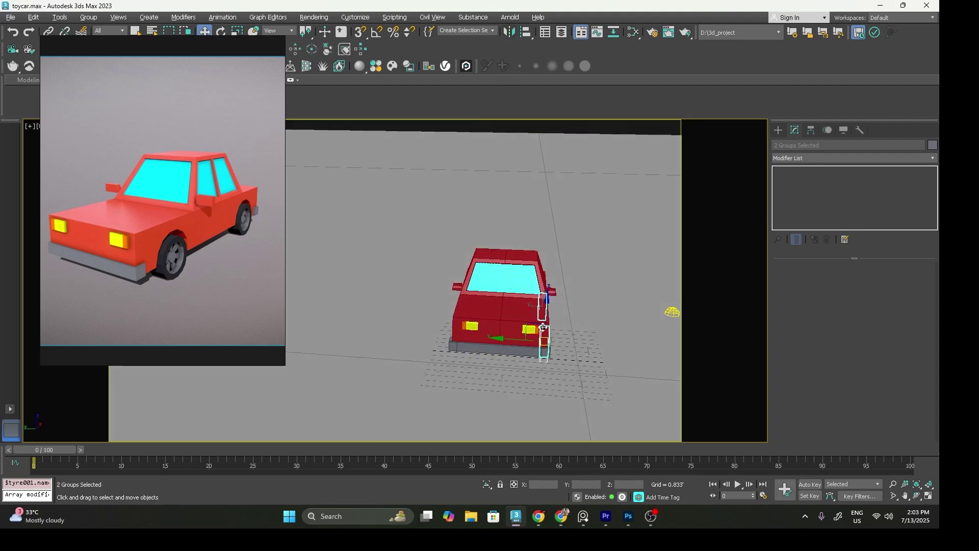
drag(474, 332, 427, 331)
alt+middle_drag(427, 331, 539, 349)
scroll(451, 345, up, 5)
scroll(466, 328, down, 5)
middle_drag(527, 243, 405, 216)
scroll(497, 223, up, 3)
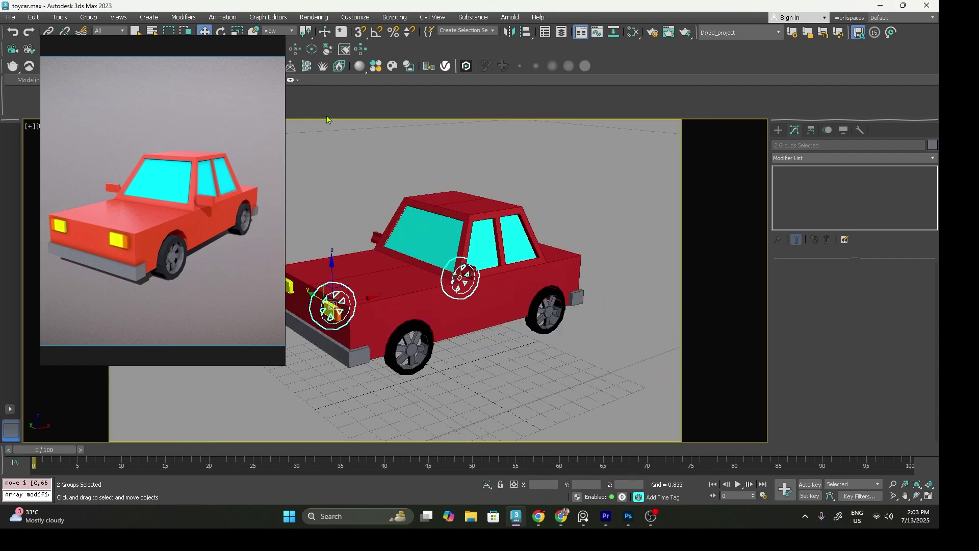
Minimise the reference image and render the car from a front three-quarter perspective in Arnold RenderView.
click(247, 46)
click(249, 45)
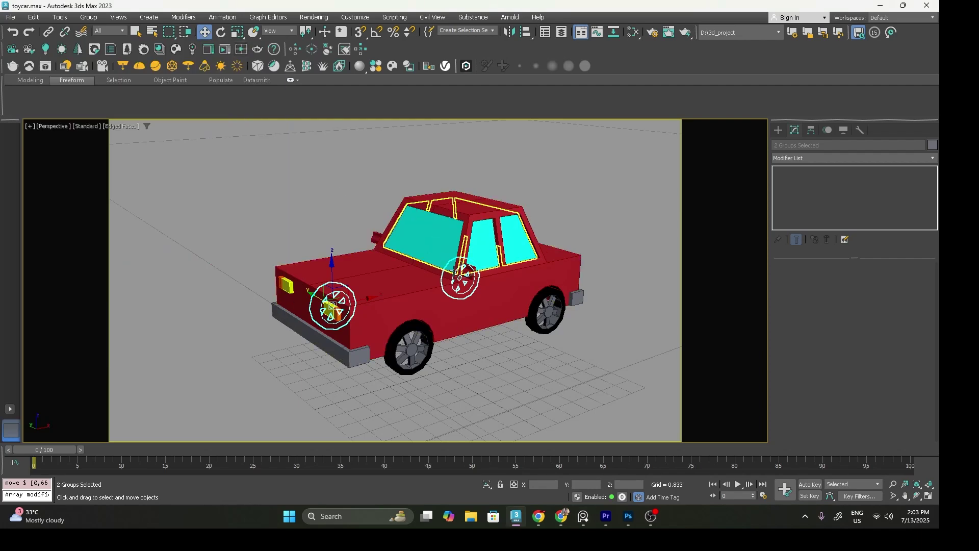
middle_drag(459, 275, 442, 272)
scroll(260, 151, up, 3)
alt+middle_drag(310, 193, 374, 240)
scroll(369, 239, down, 2)
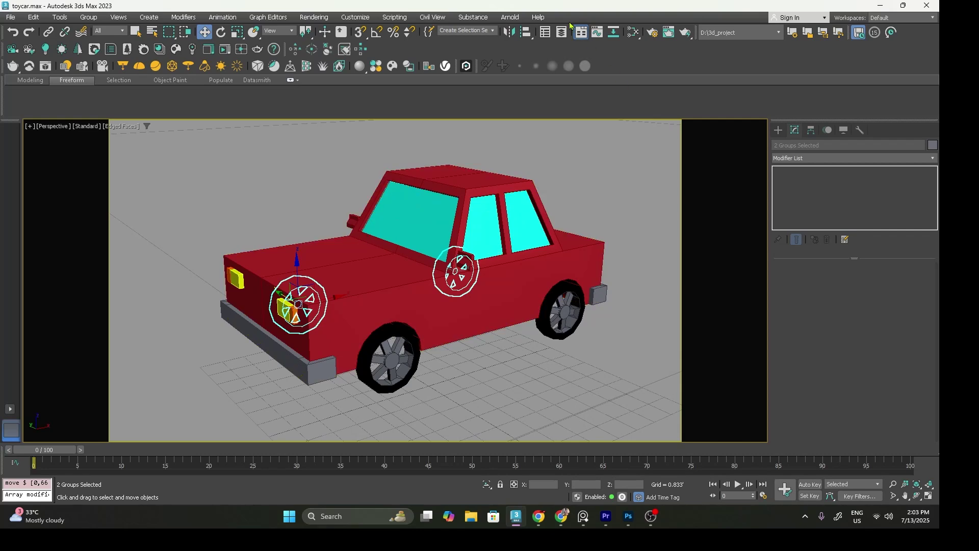
click(510, 17)
click(530, 34)
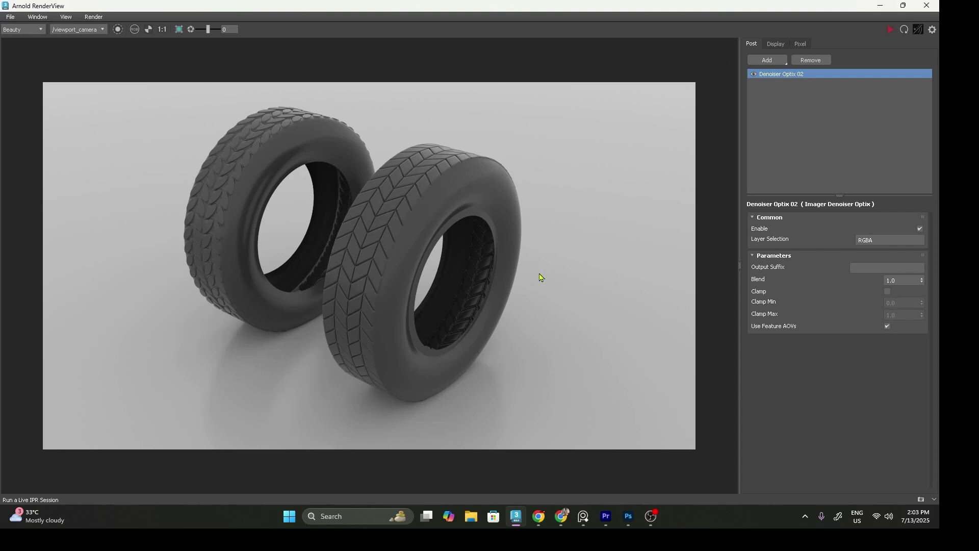
click(889, 29)
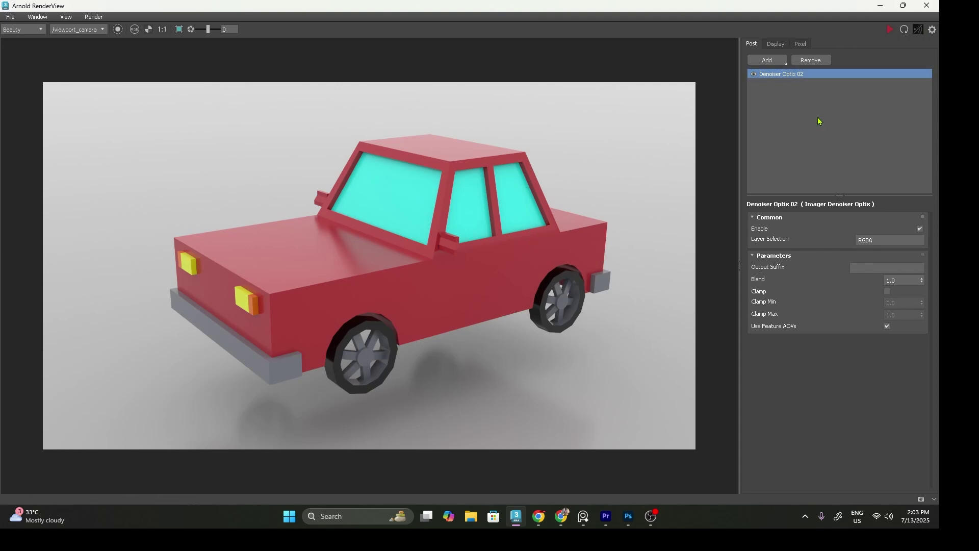
click(880, 6)
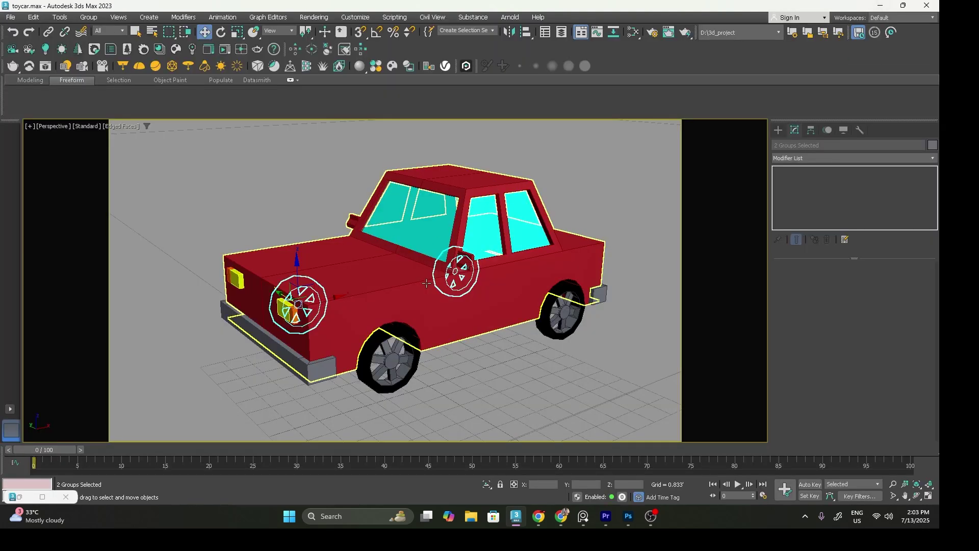
Select all the car's parts in the shaded Front view and lower them until the wheels rest on the ground line.
key(f)
key(F3)
scroll(435, 317, down, 5)
drag(367, 238, 591, 343)
drag(468, 251, 485, 272)
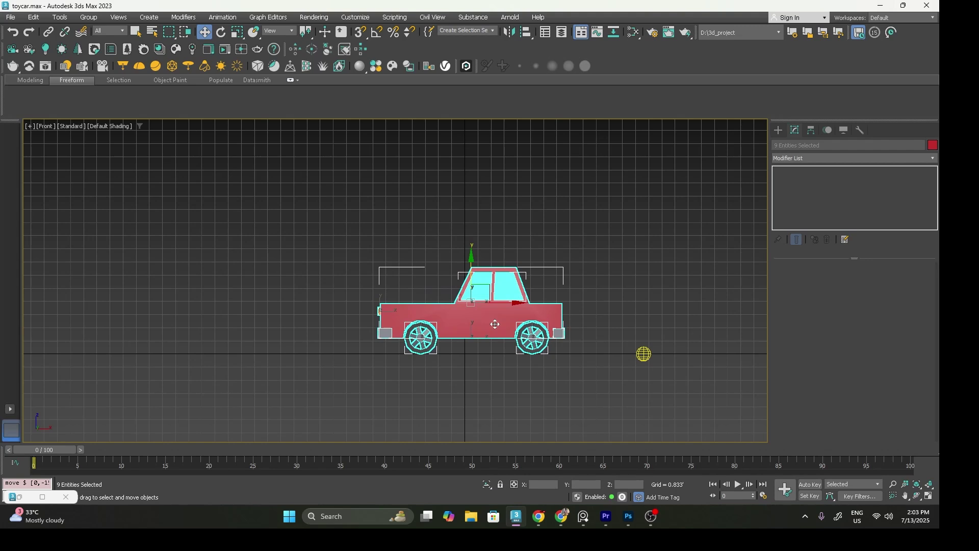
key(p)
alt+middle_drag(498, 324, 448, 258)
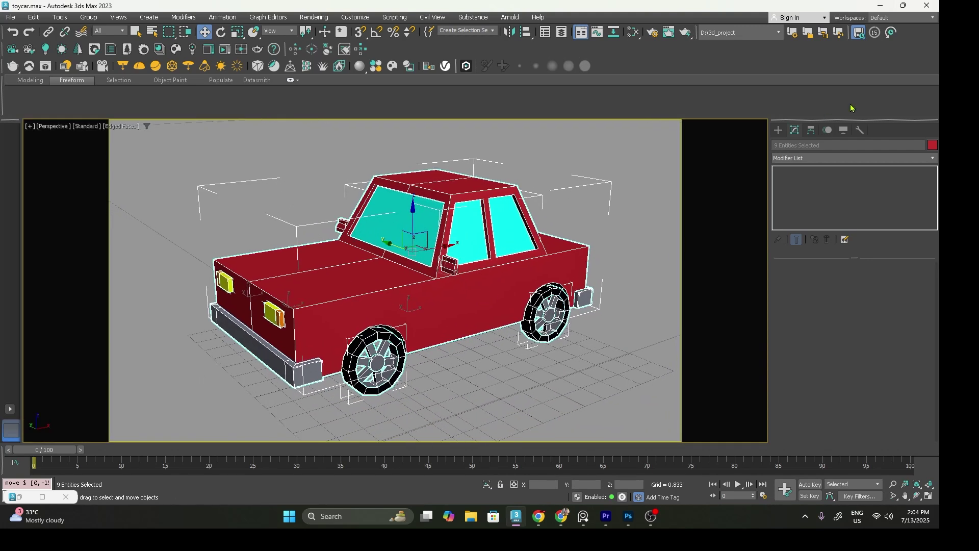
Reopen Arnold RenderView and render the lowered car again from the perspective view.
click(510, 17)
click(601, 137)
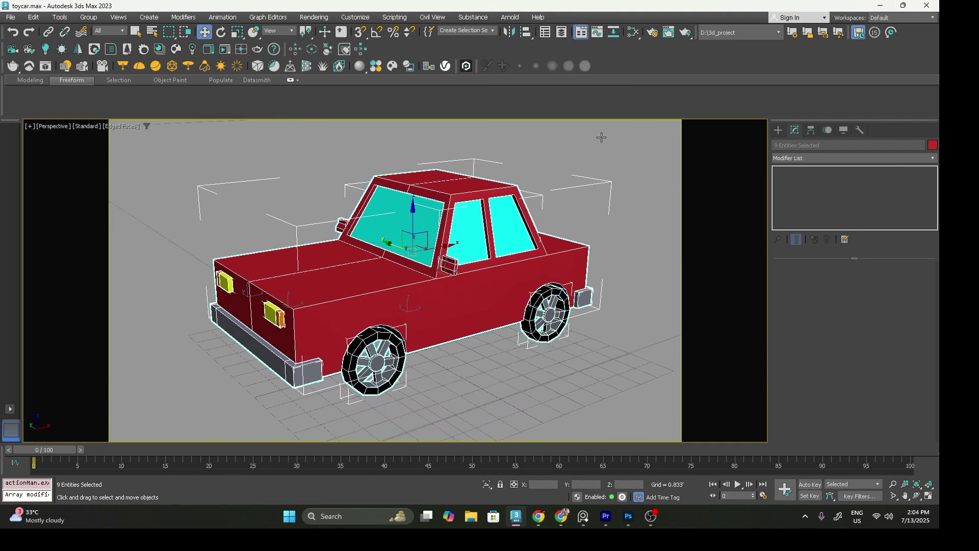
click(510, 17)
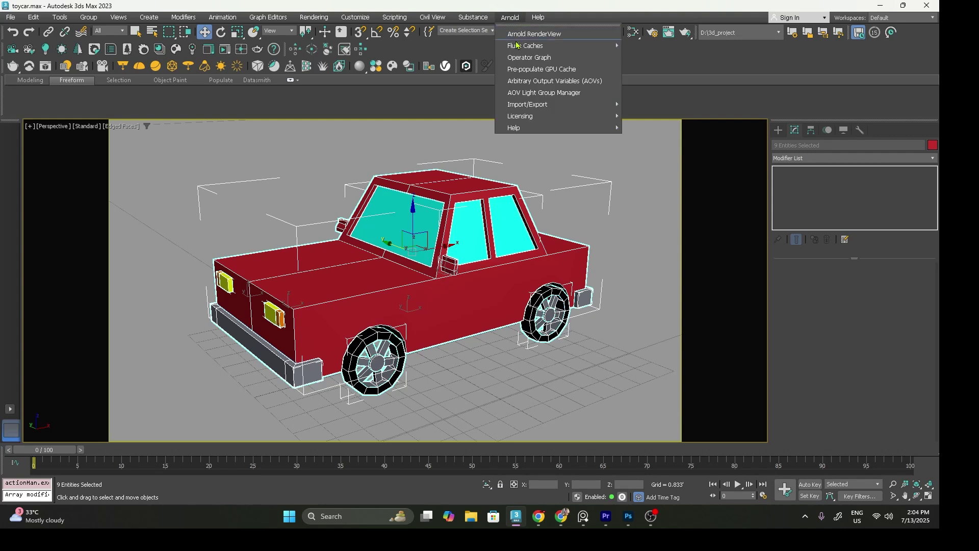
click(518, 44)
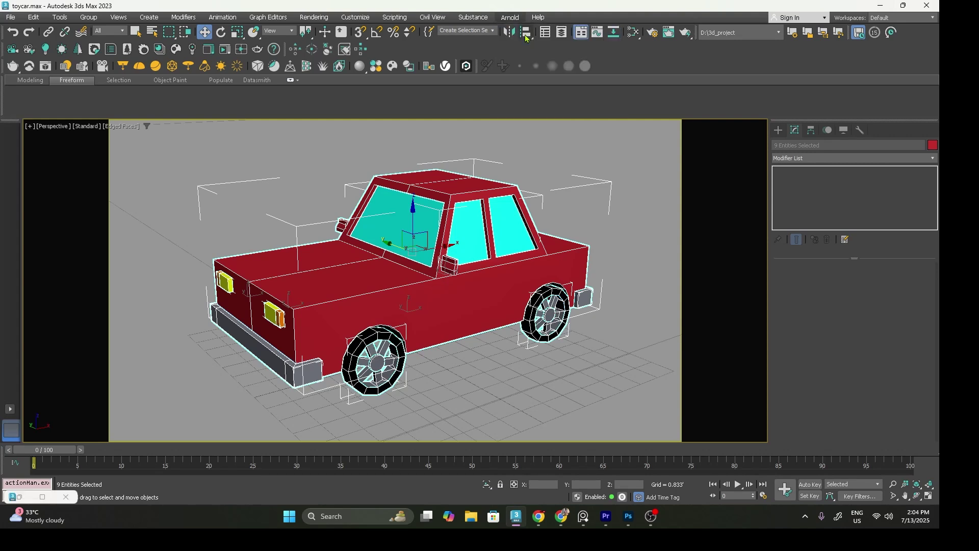
double_click(23, 497)
click(890, 30)
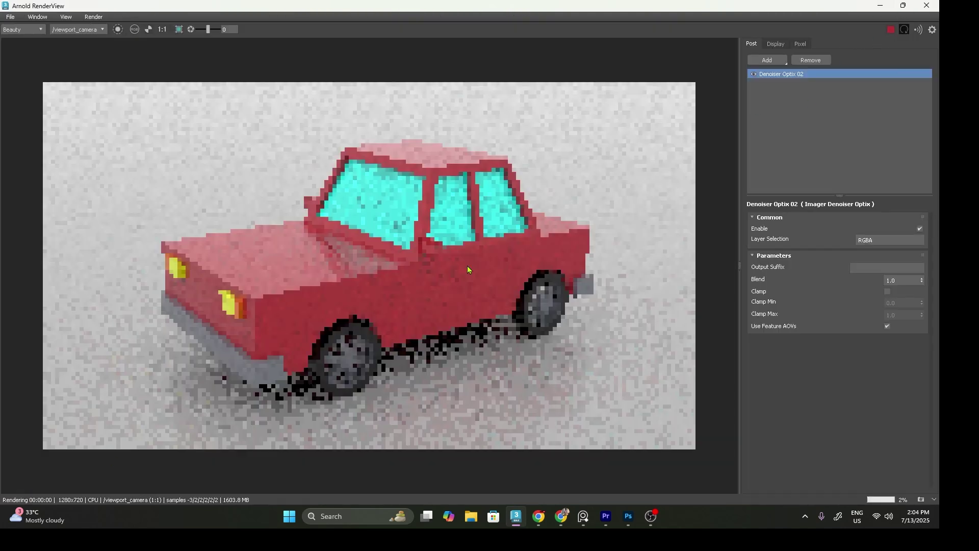